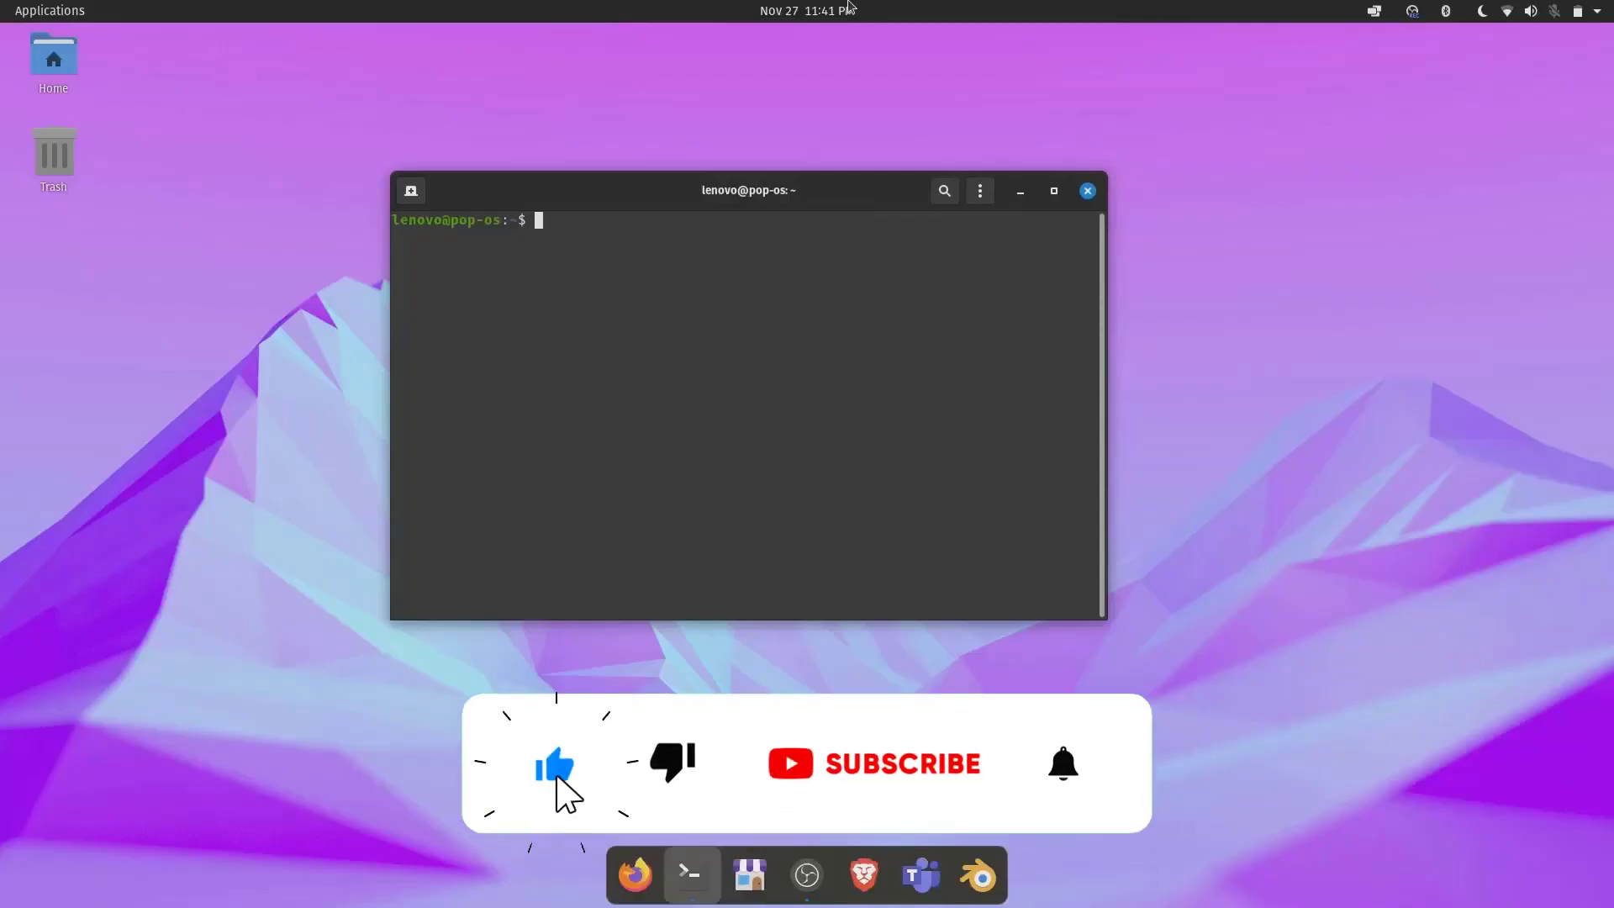
Run neofetch to show the Pop!_OS 21.04 system summary, then close the terminal
text(neo)
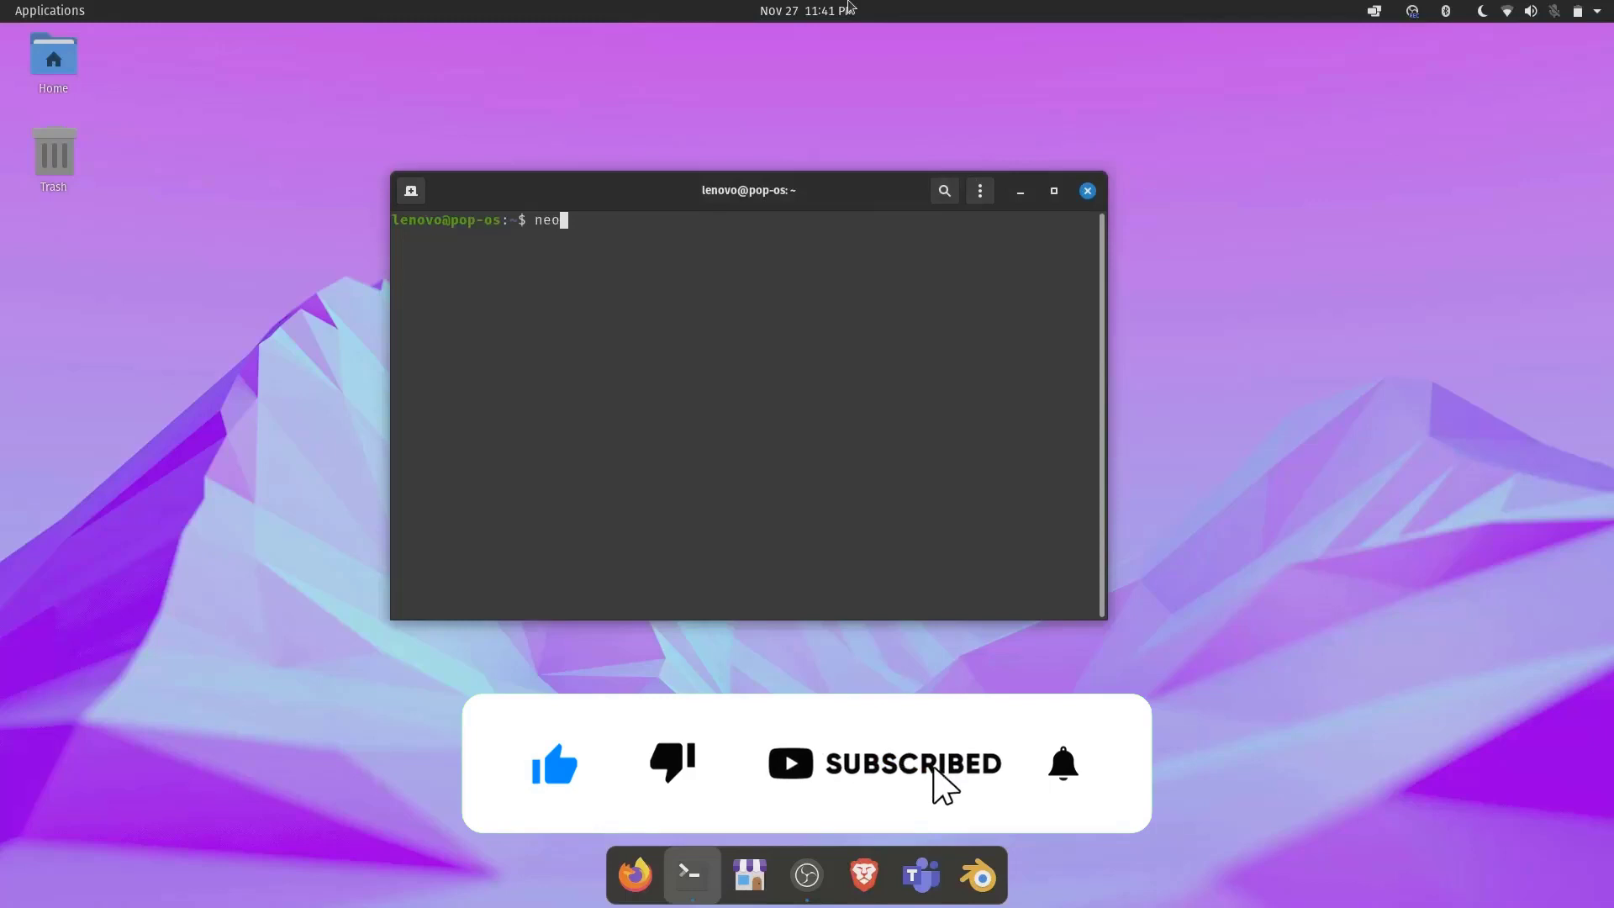
text(fetch)
key(Return)
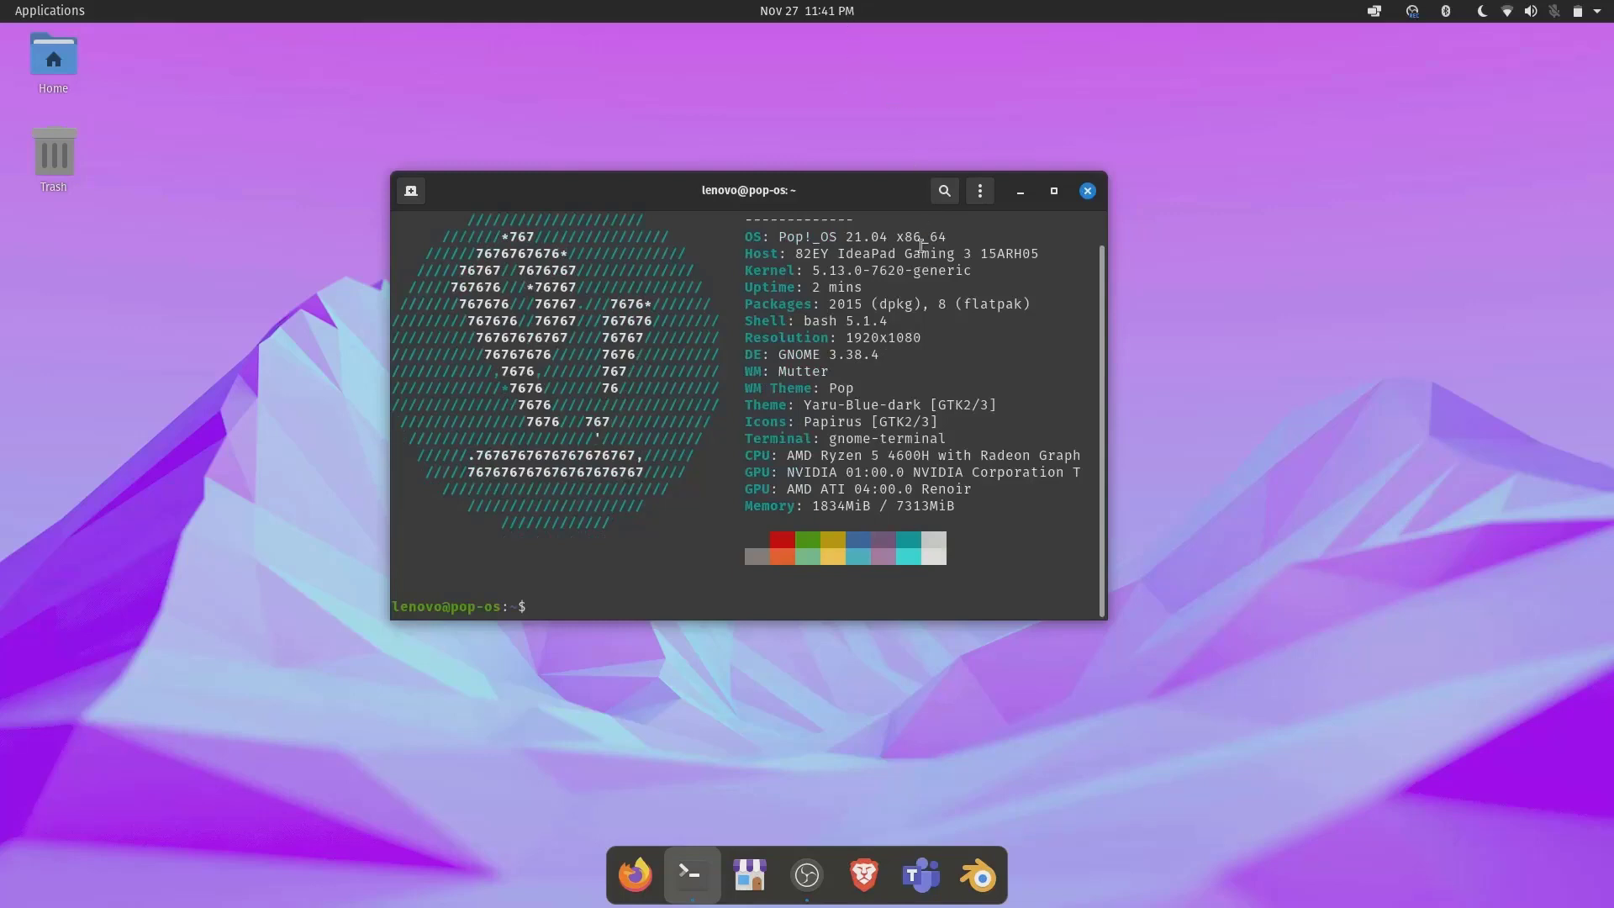
scroll(921, 245, up, 1)
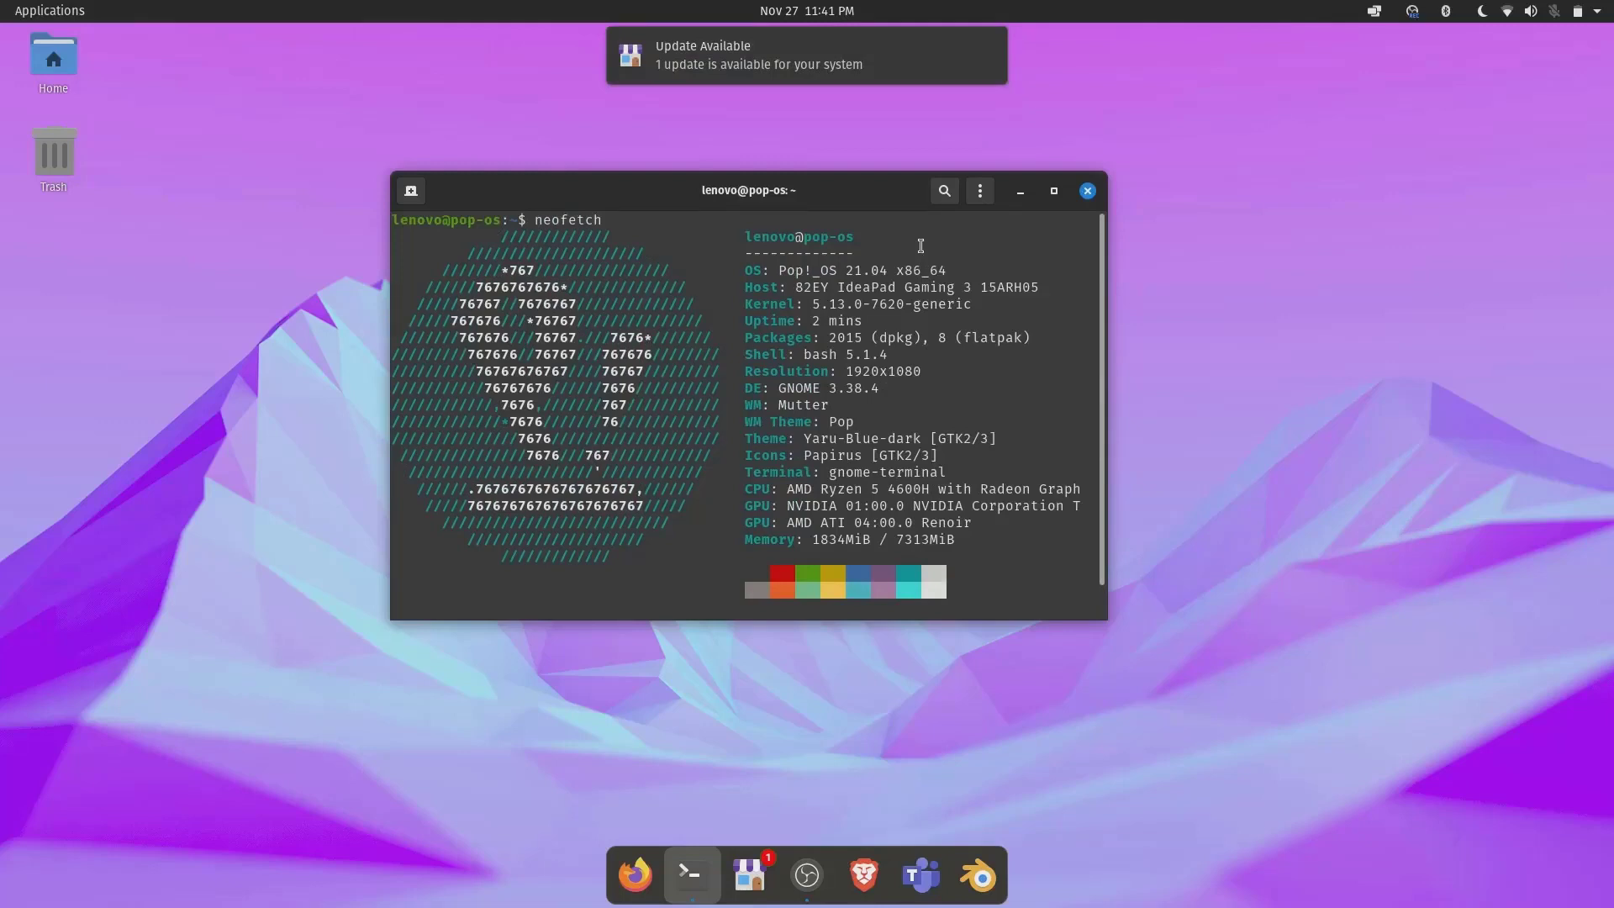
click(1087, 191)
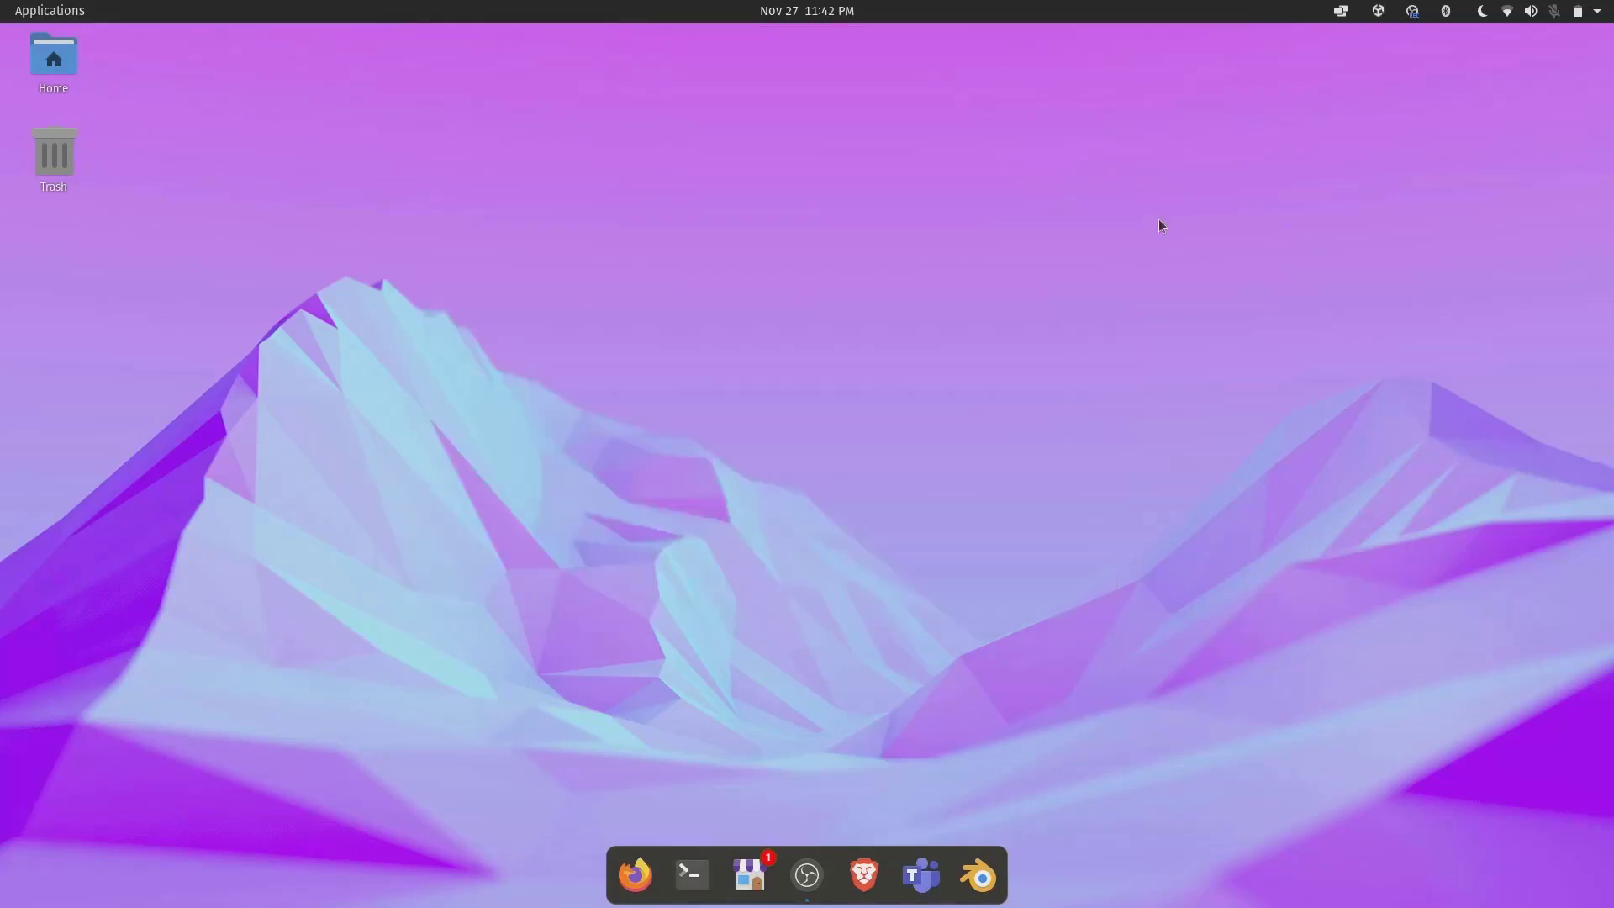
Launch Unity Hub, confirm the installed 2020.3.23f1 editor under Installs, then return to Projects
key(super)
click(772, 629)
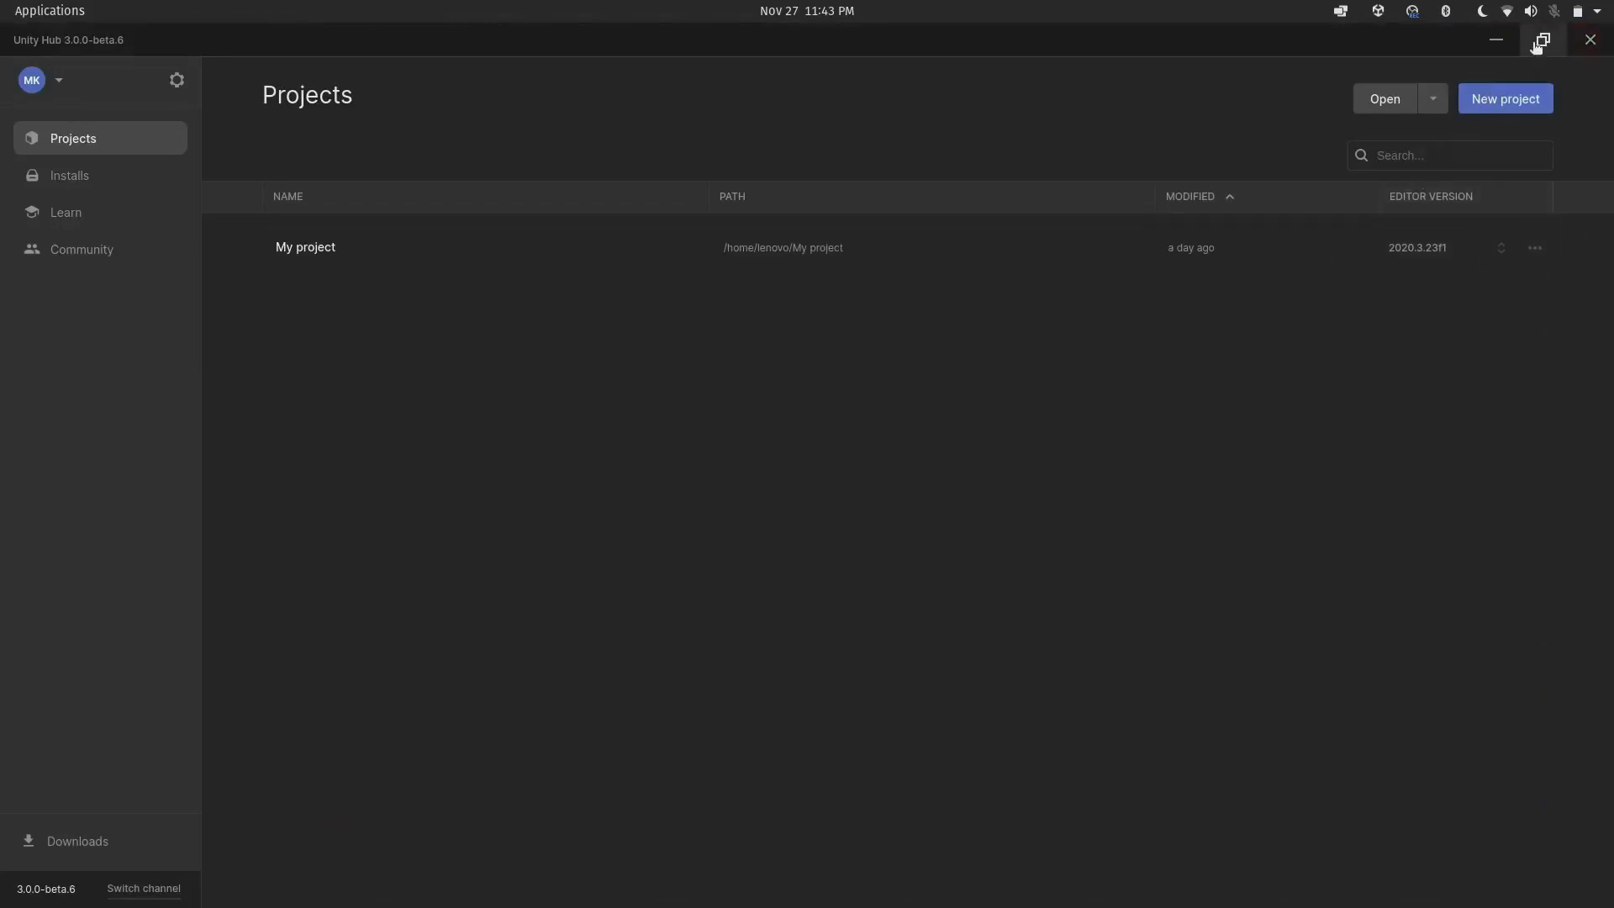
click(1542, 40)
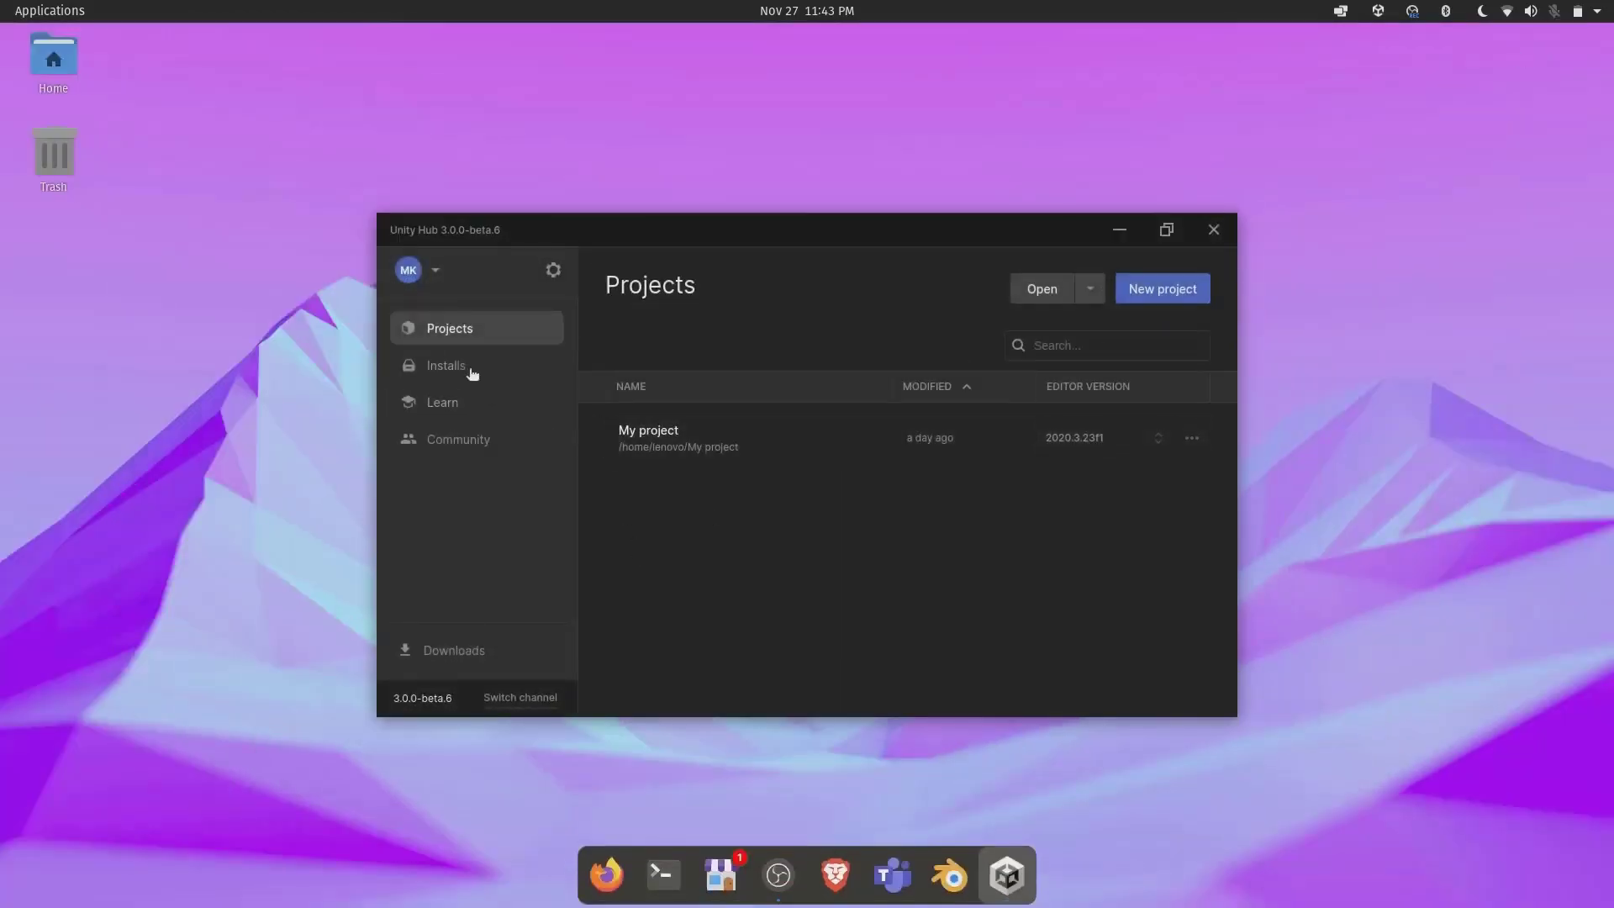
click(462, 364)
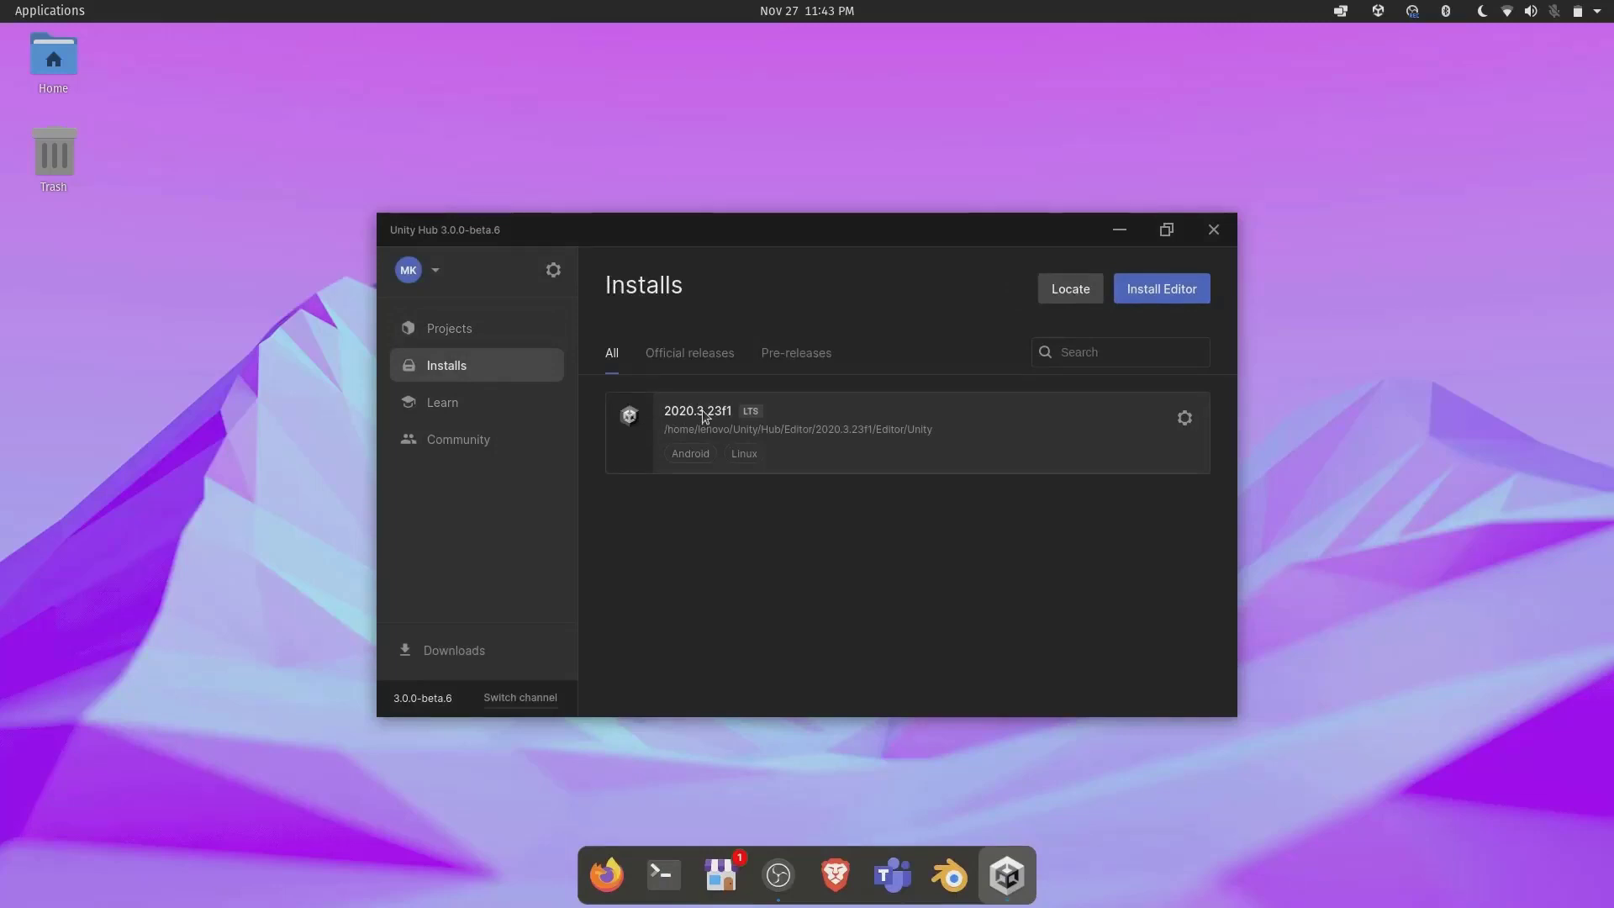
click(504, 334)
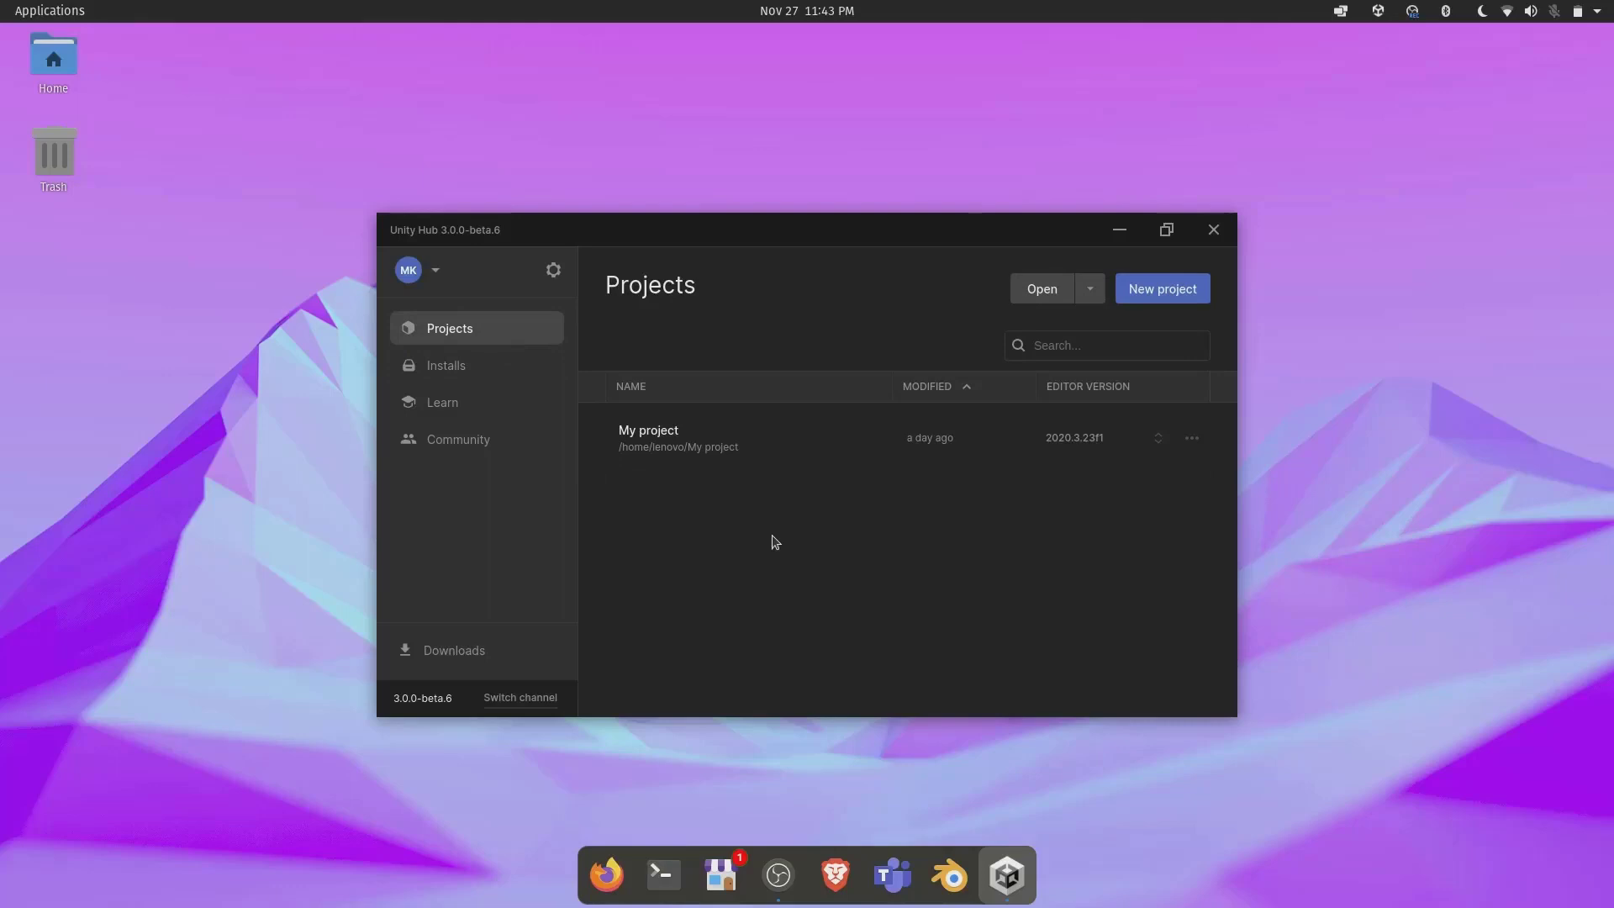
Close the Hub and bring the Unity editor's SampleScene forward, zooming the Scene view
key(alt+F4)
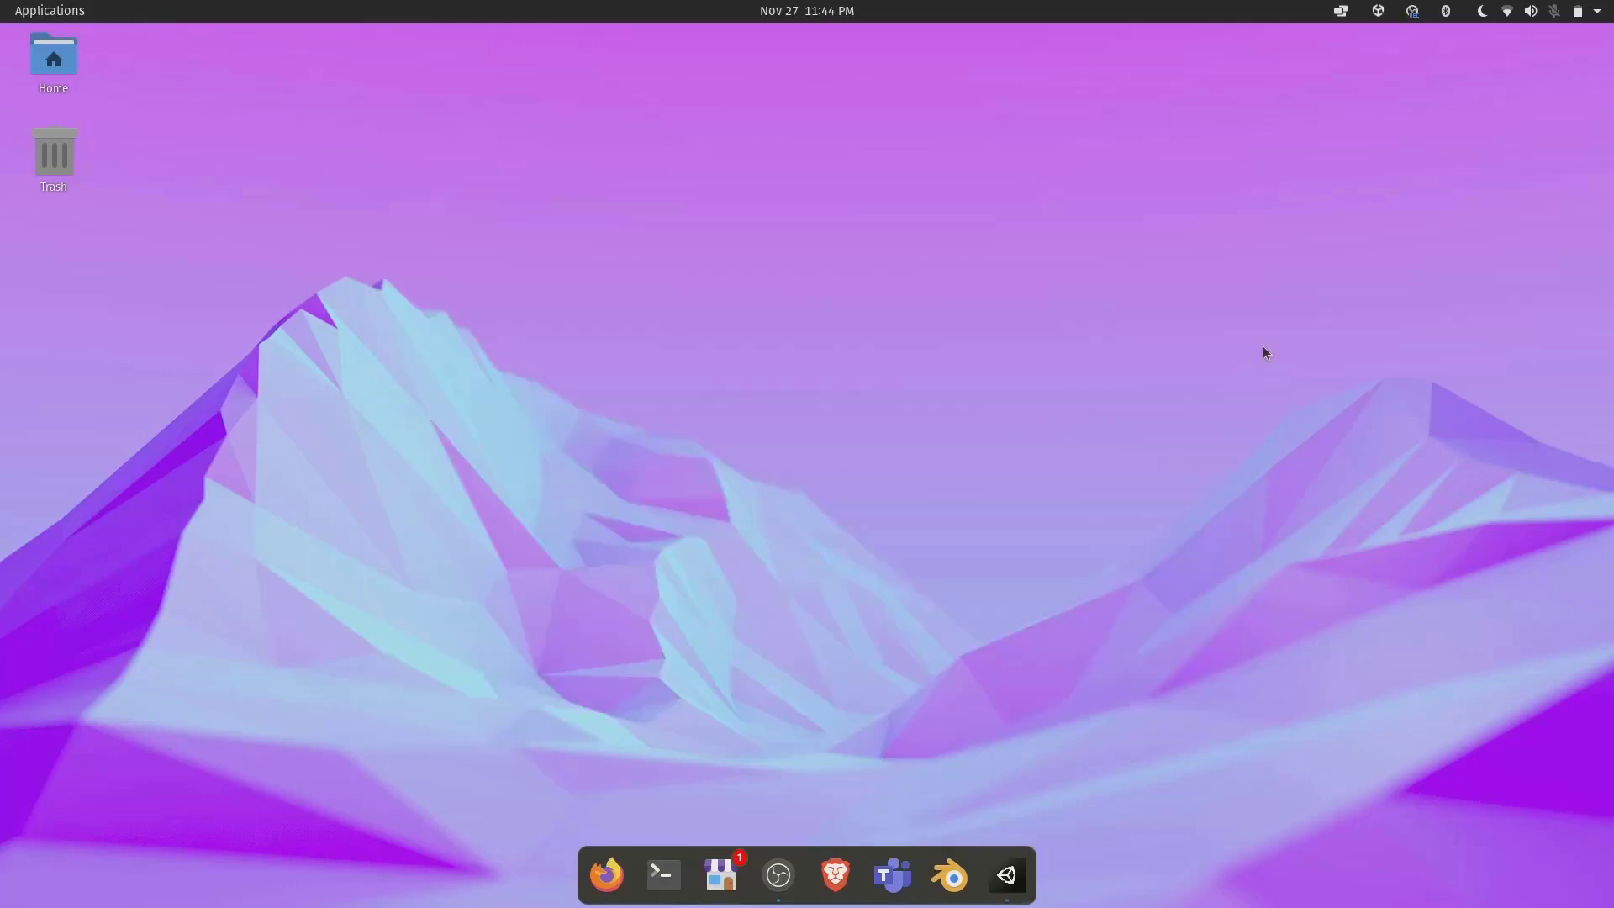
click(1006, 875)
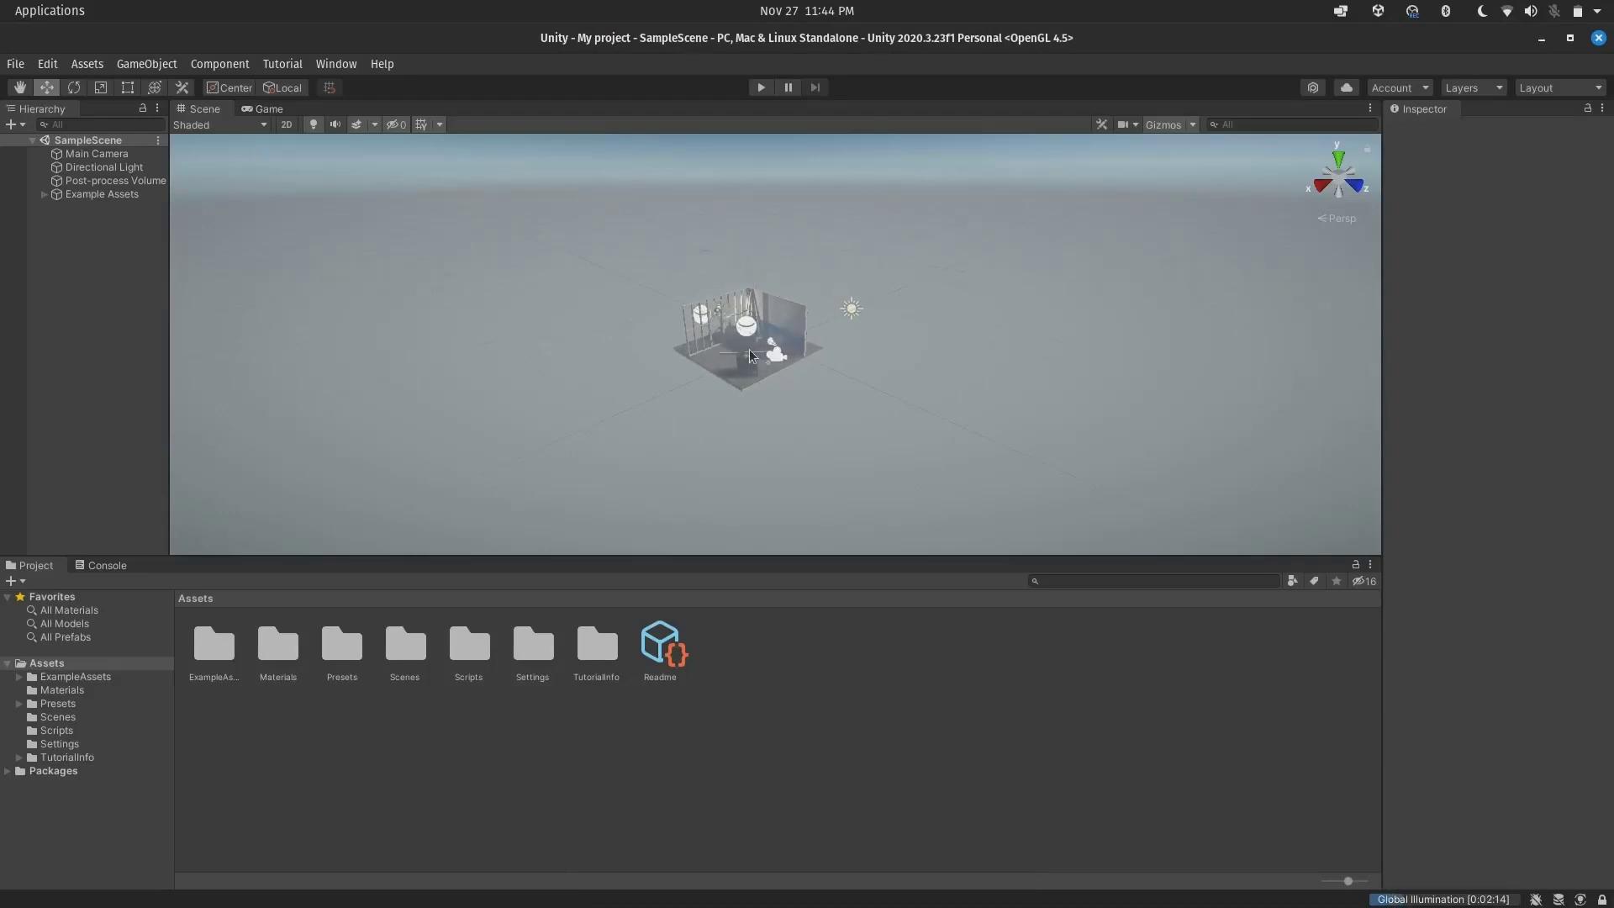
scroll(750, 351, up, 5)
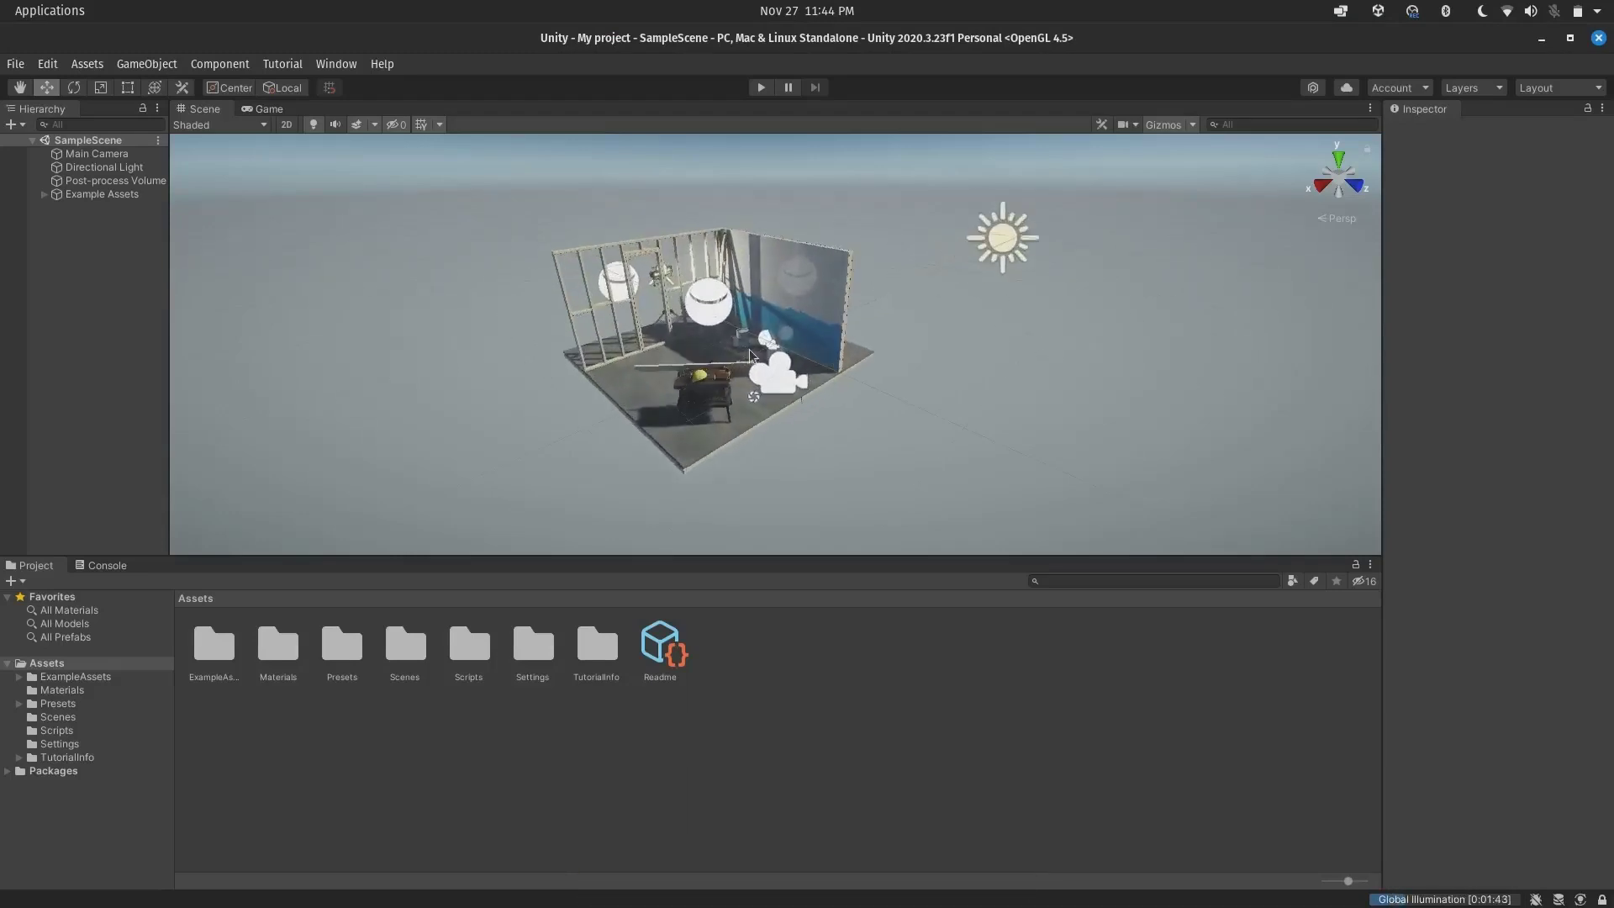
click(723, 370)
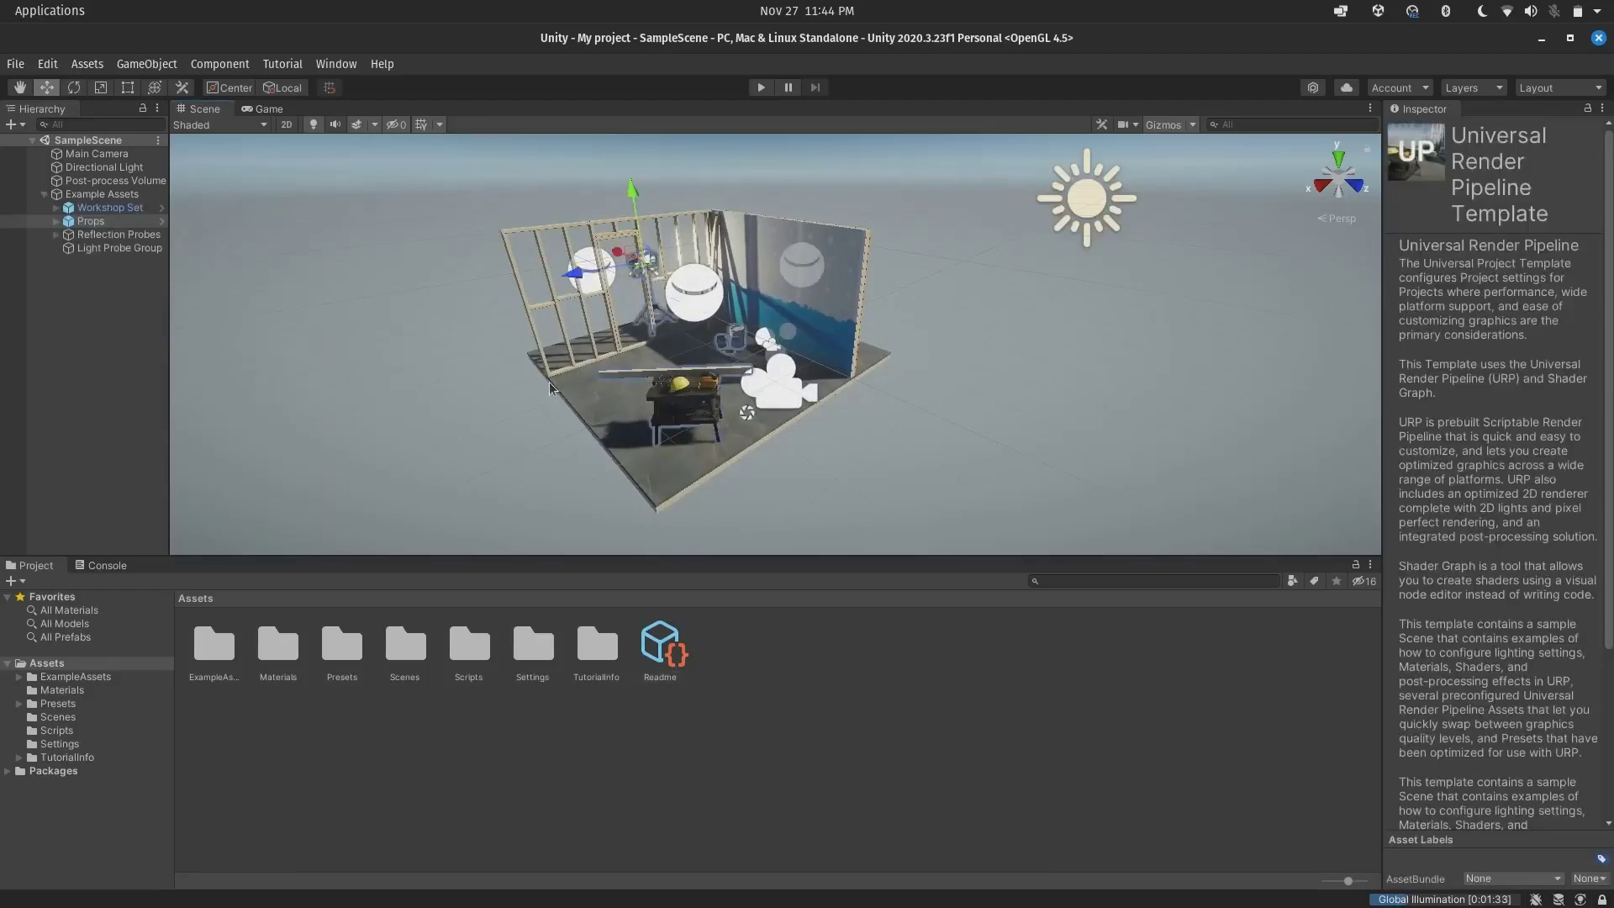
click(832, 326)
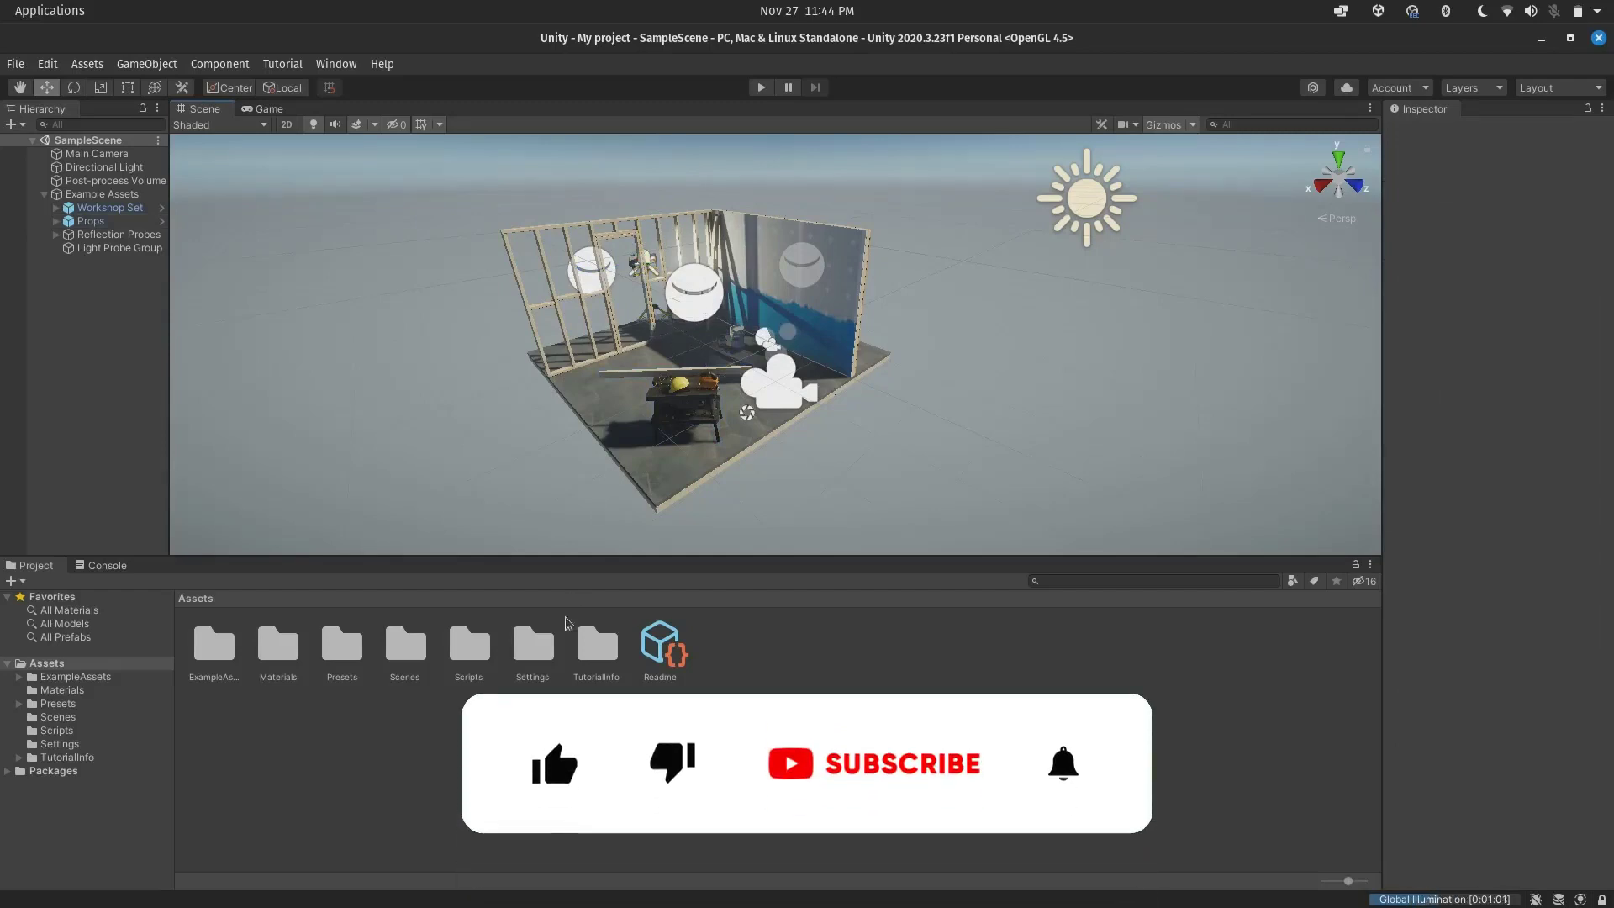
Open the Assets Settings folder and delete the Example Assets group from the Hierarchy
click(544, 654)
double_click(546, 656)
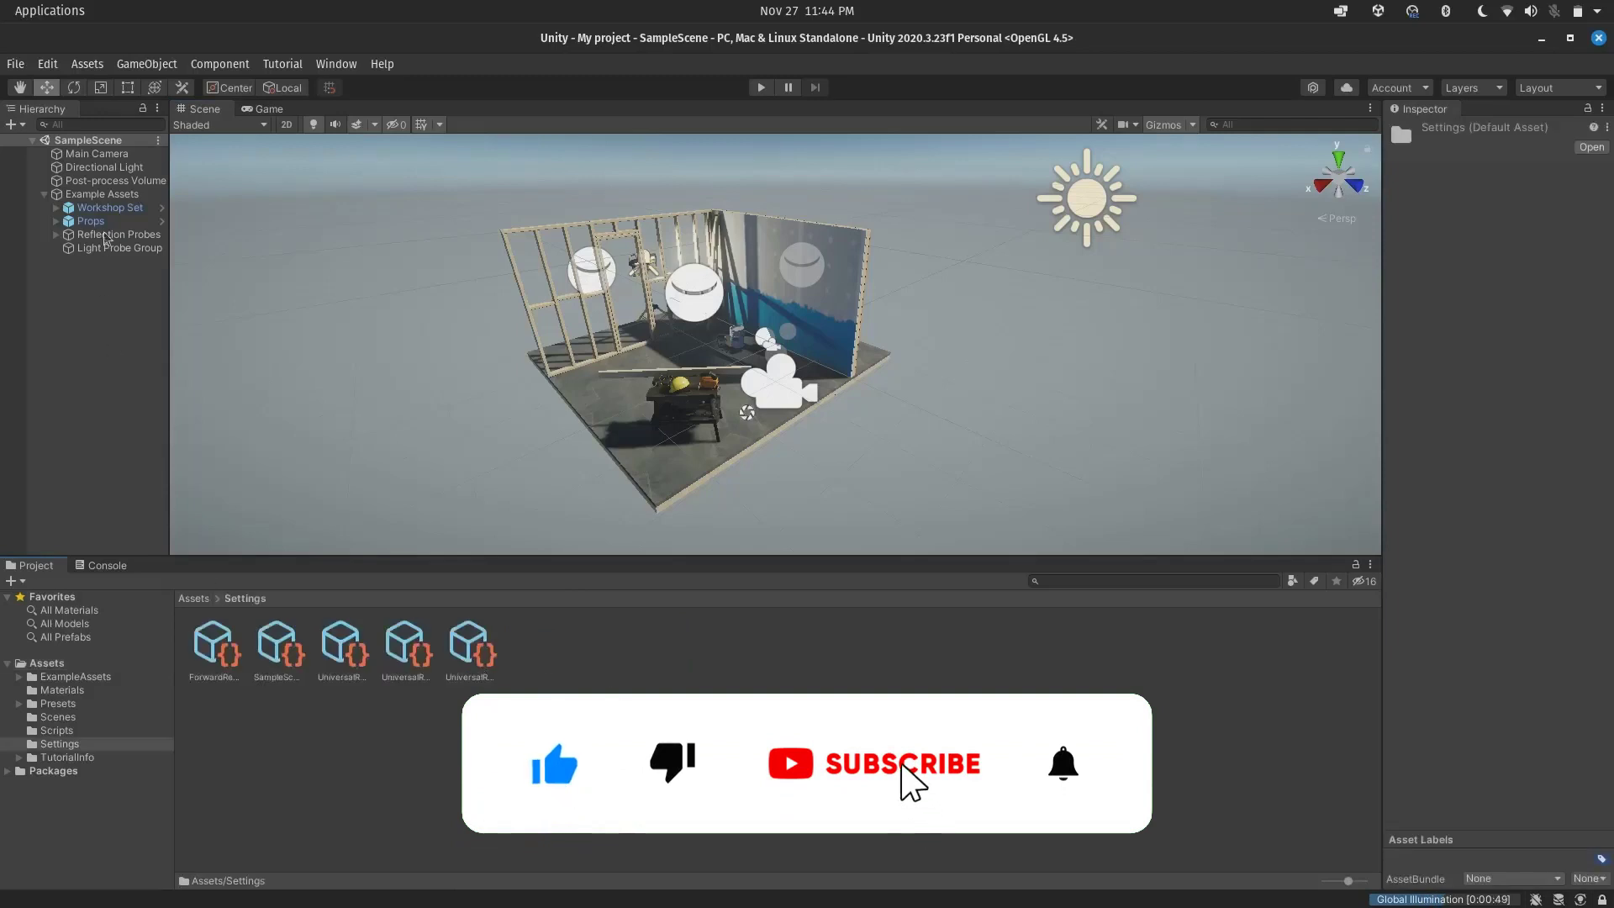
click(91, 194)
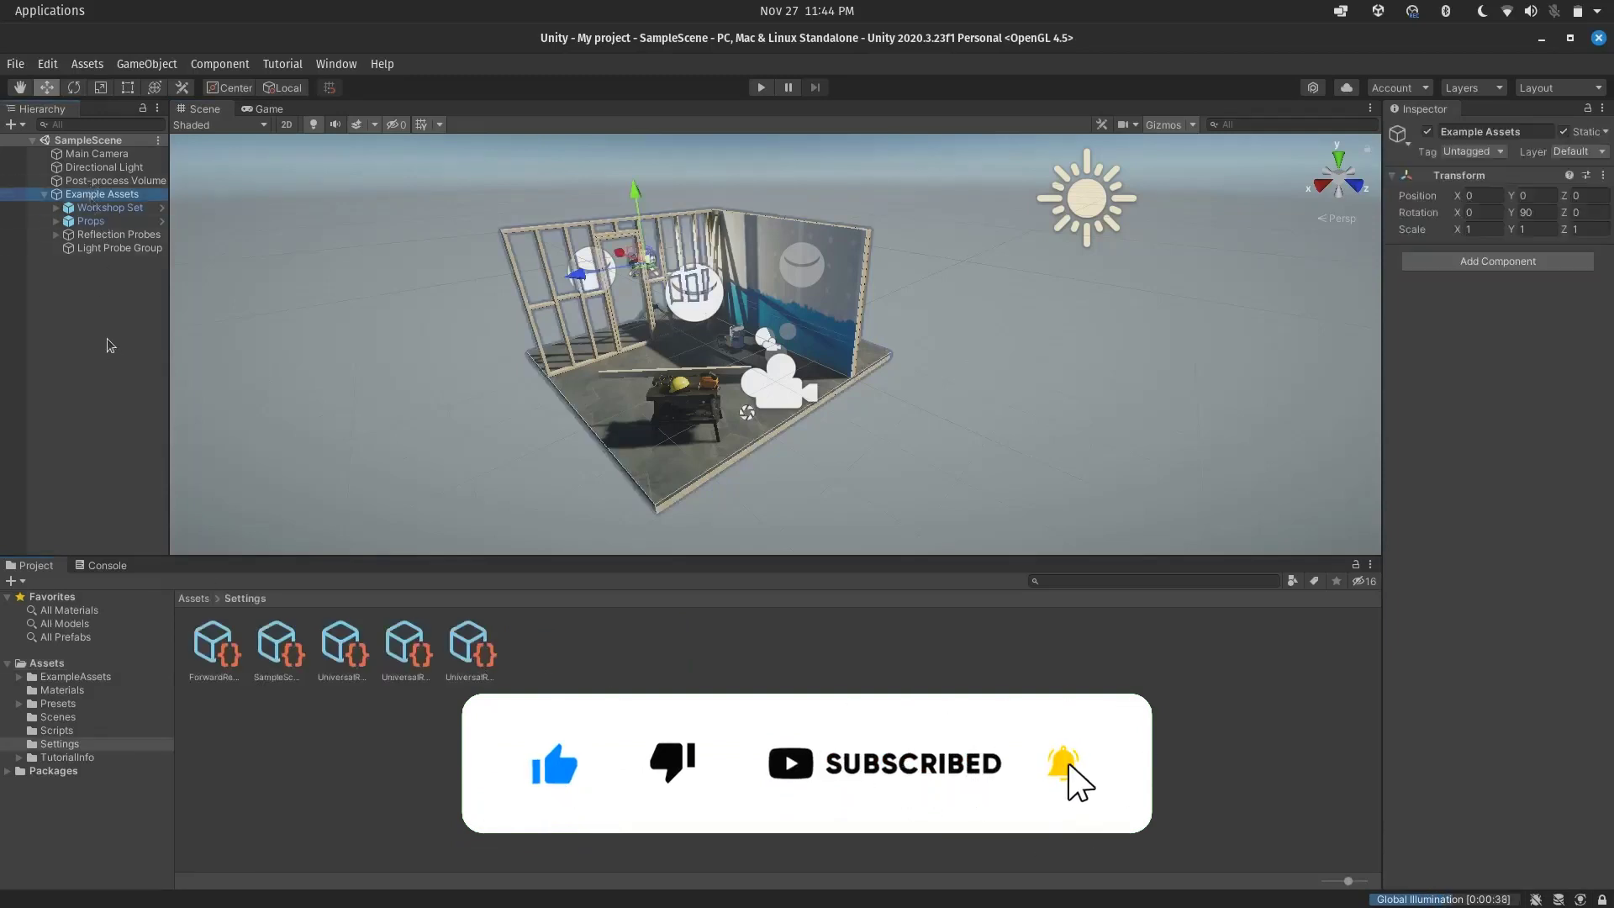
key(Delete)
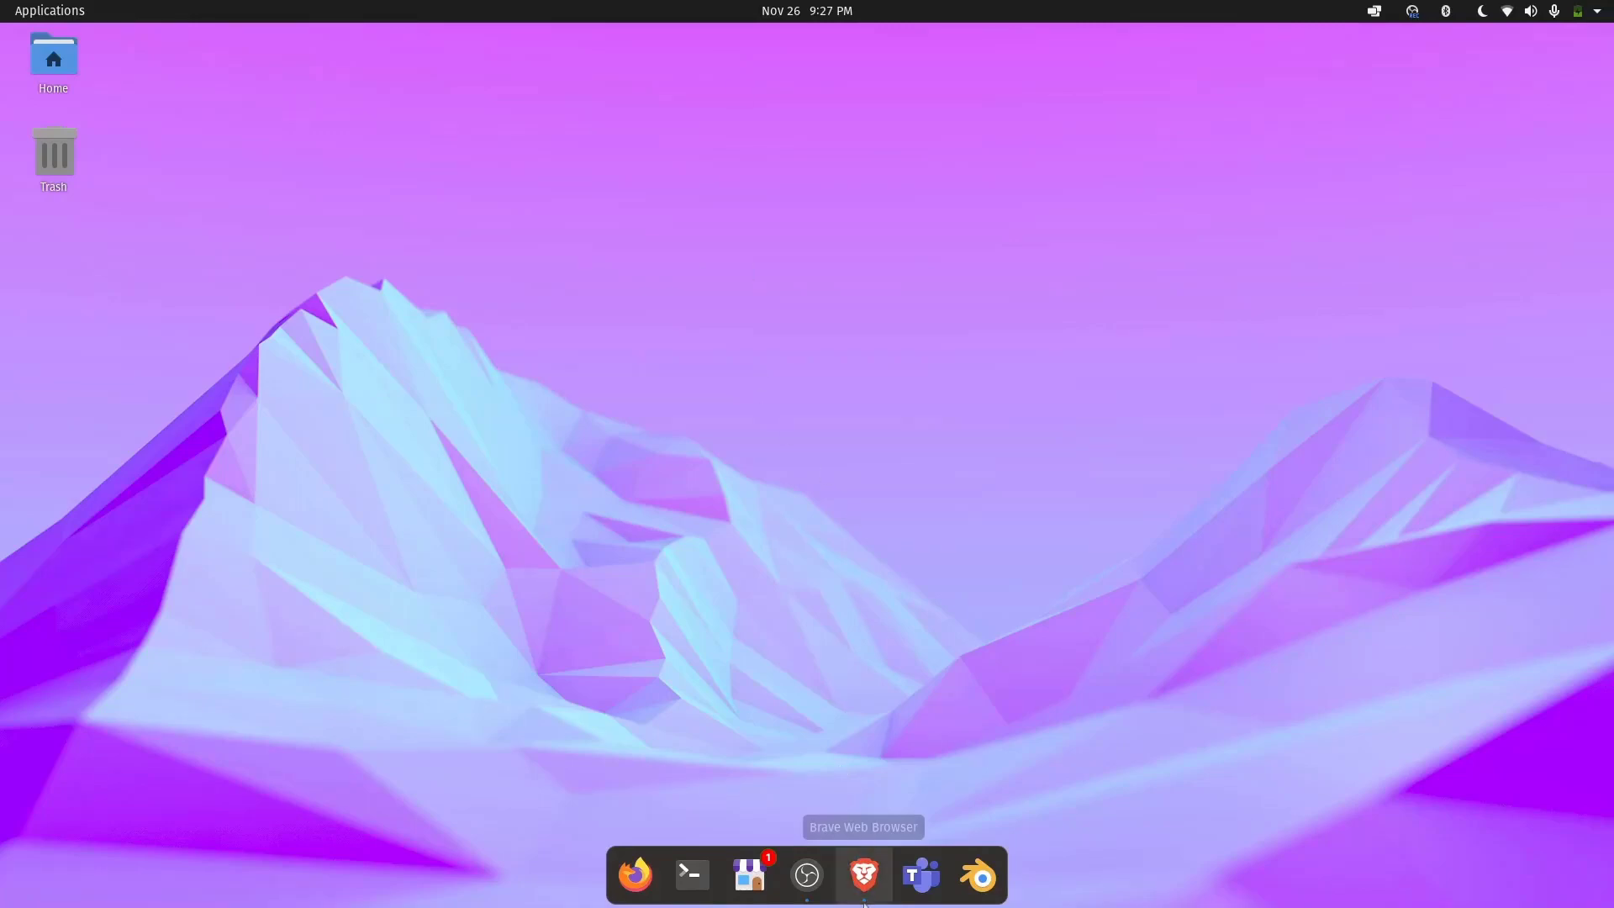
In a maximized private Brave window, search 'unity' and open unity.com
click(864, 874)
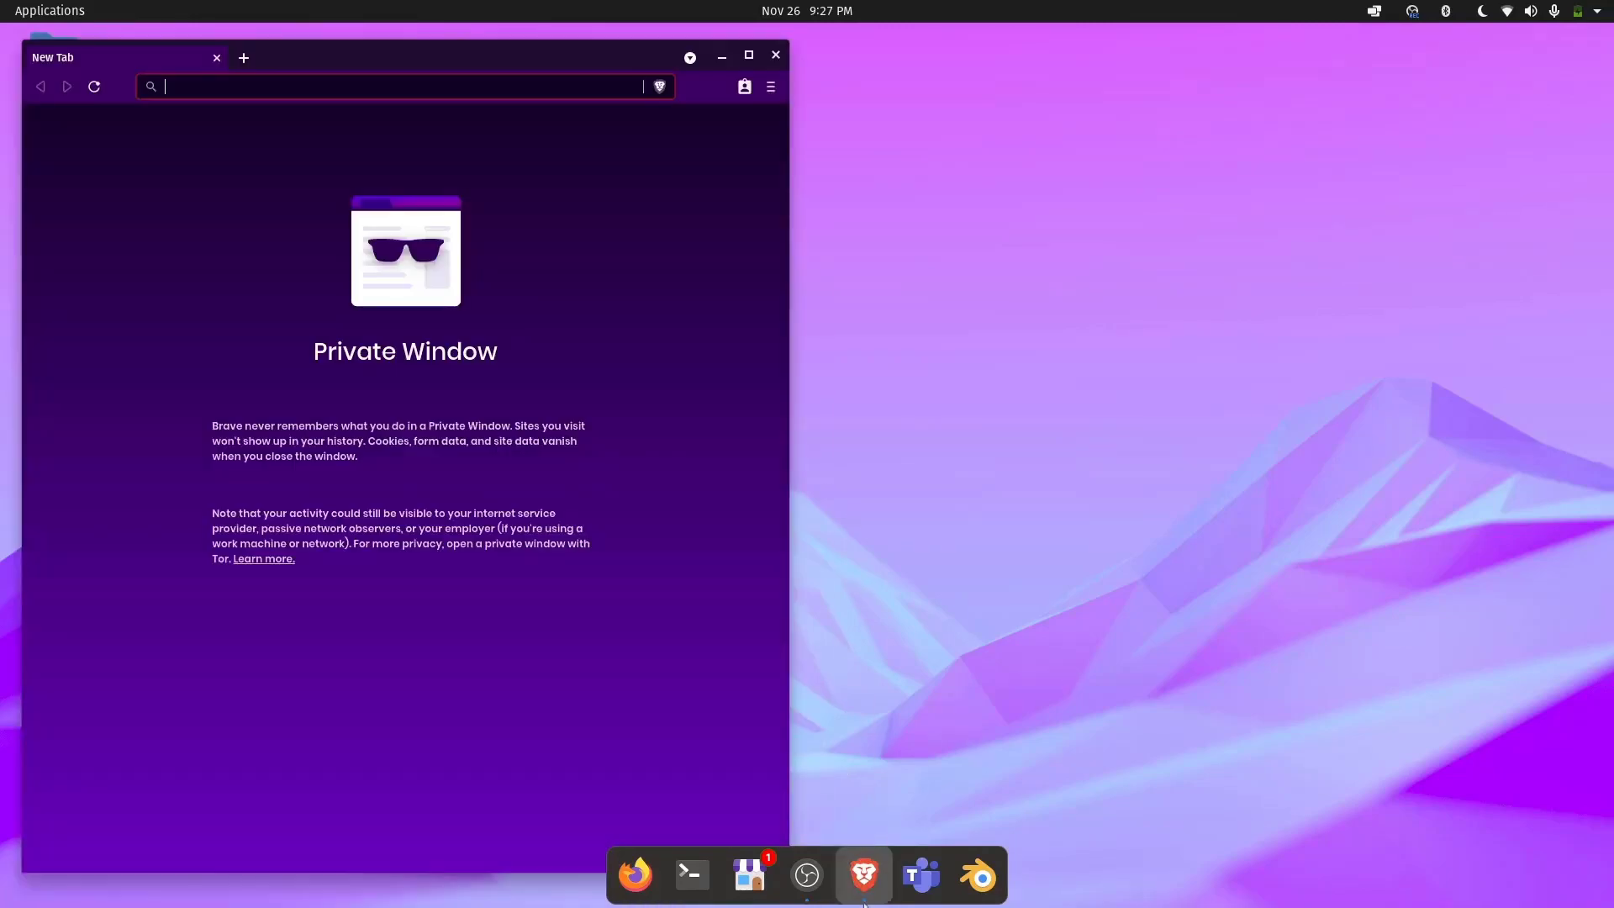
click(747, 55)
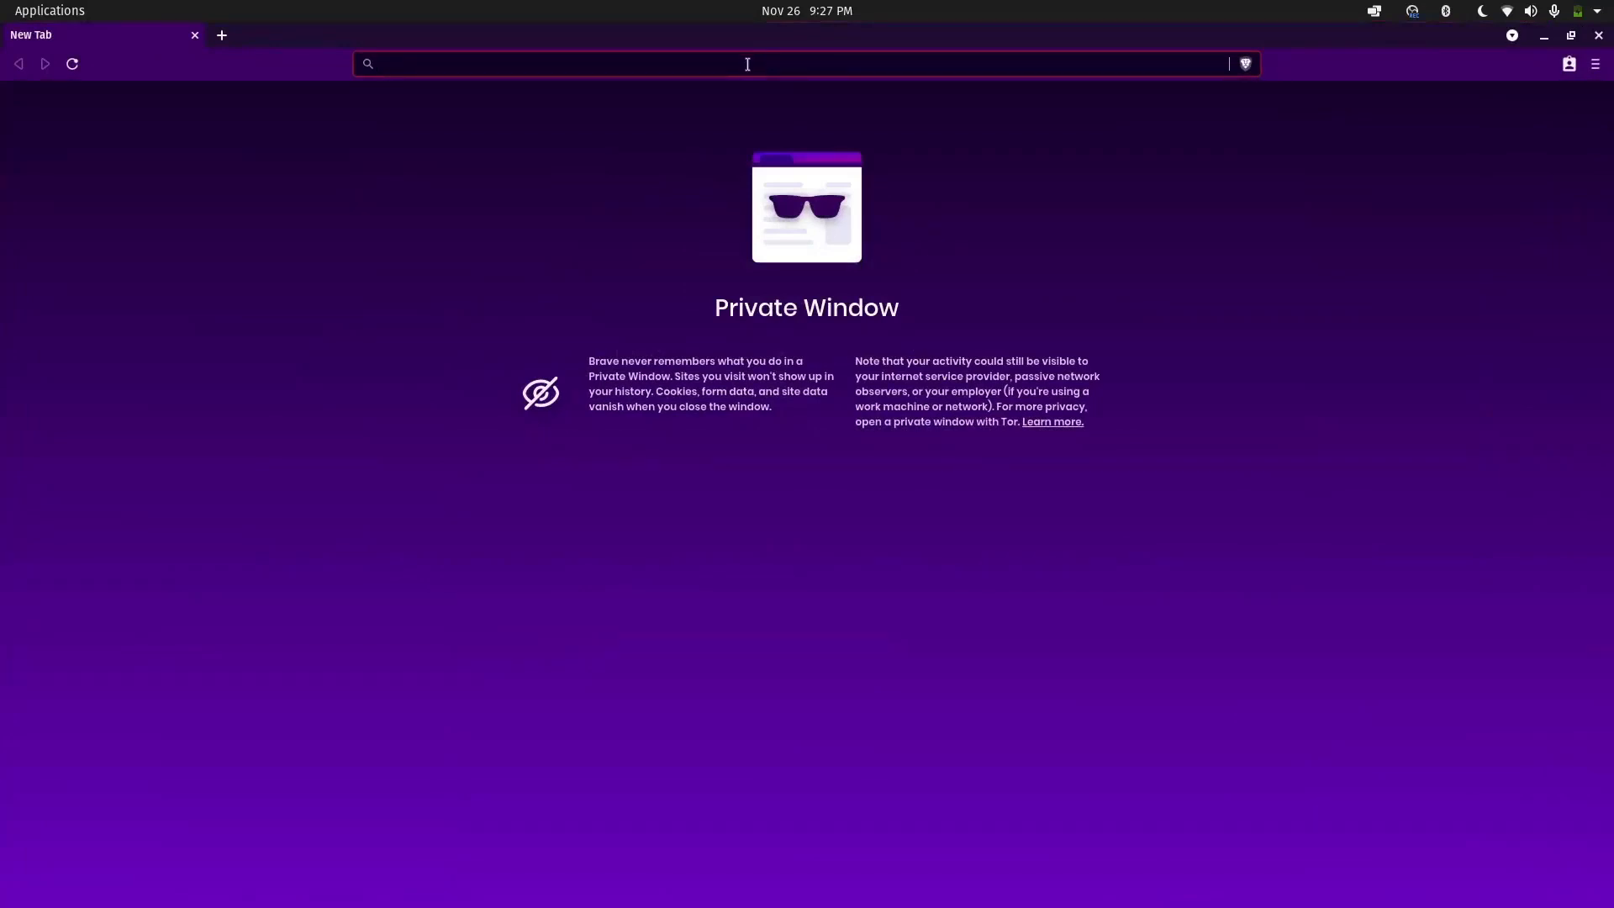
text(unity)
key(Return)
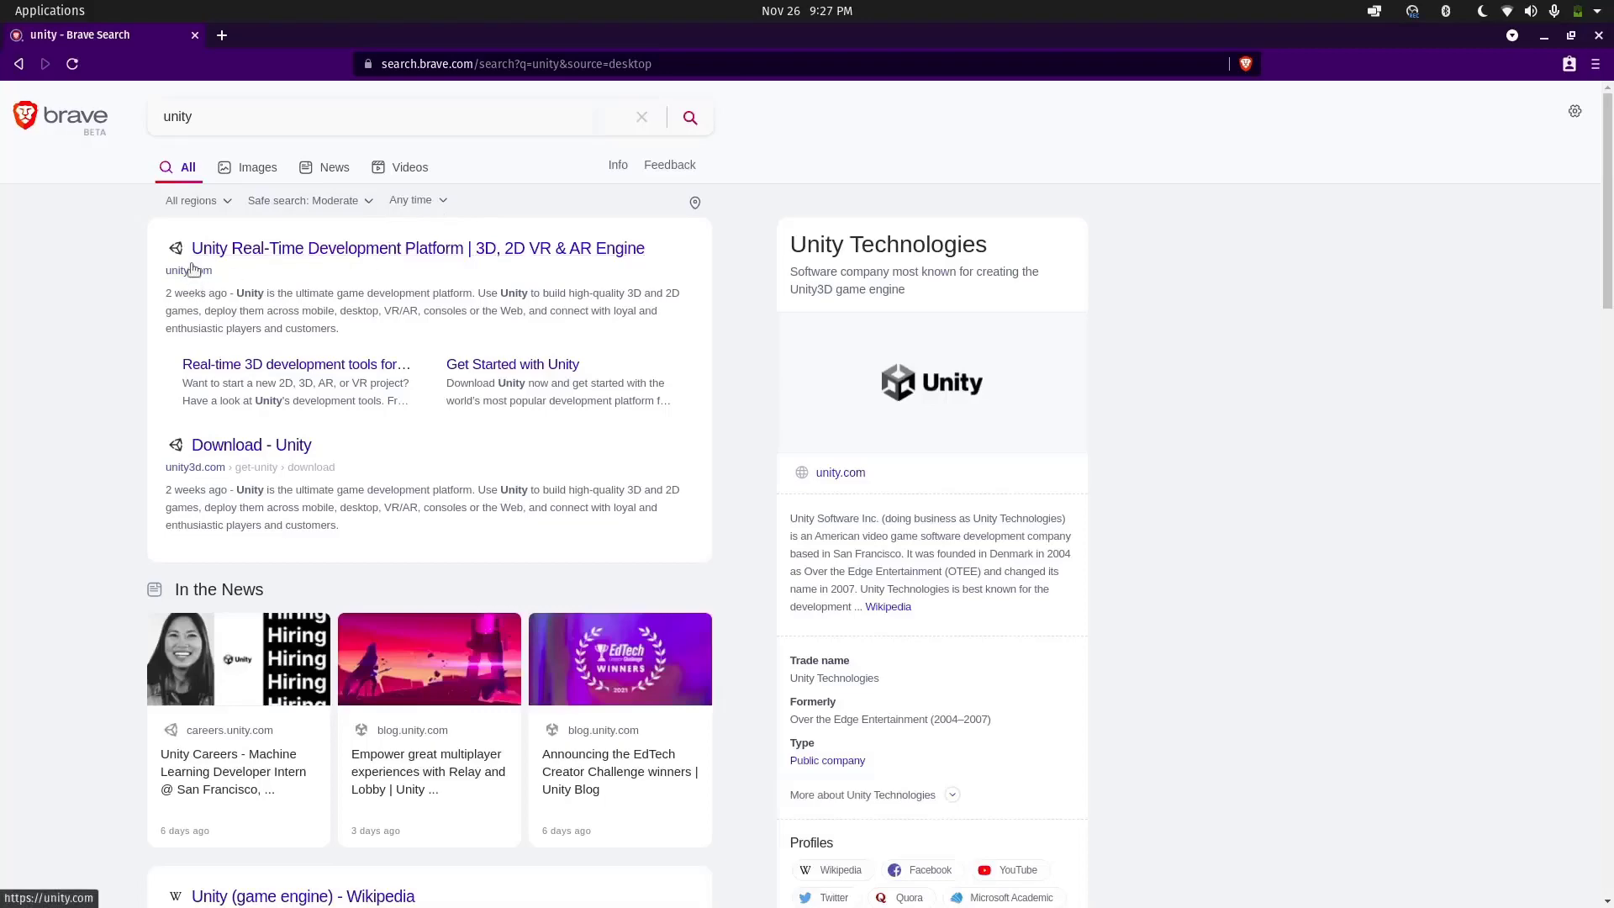
click(330, 259)
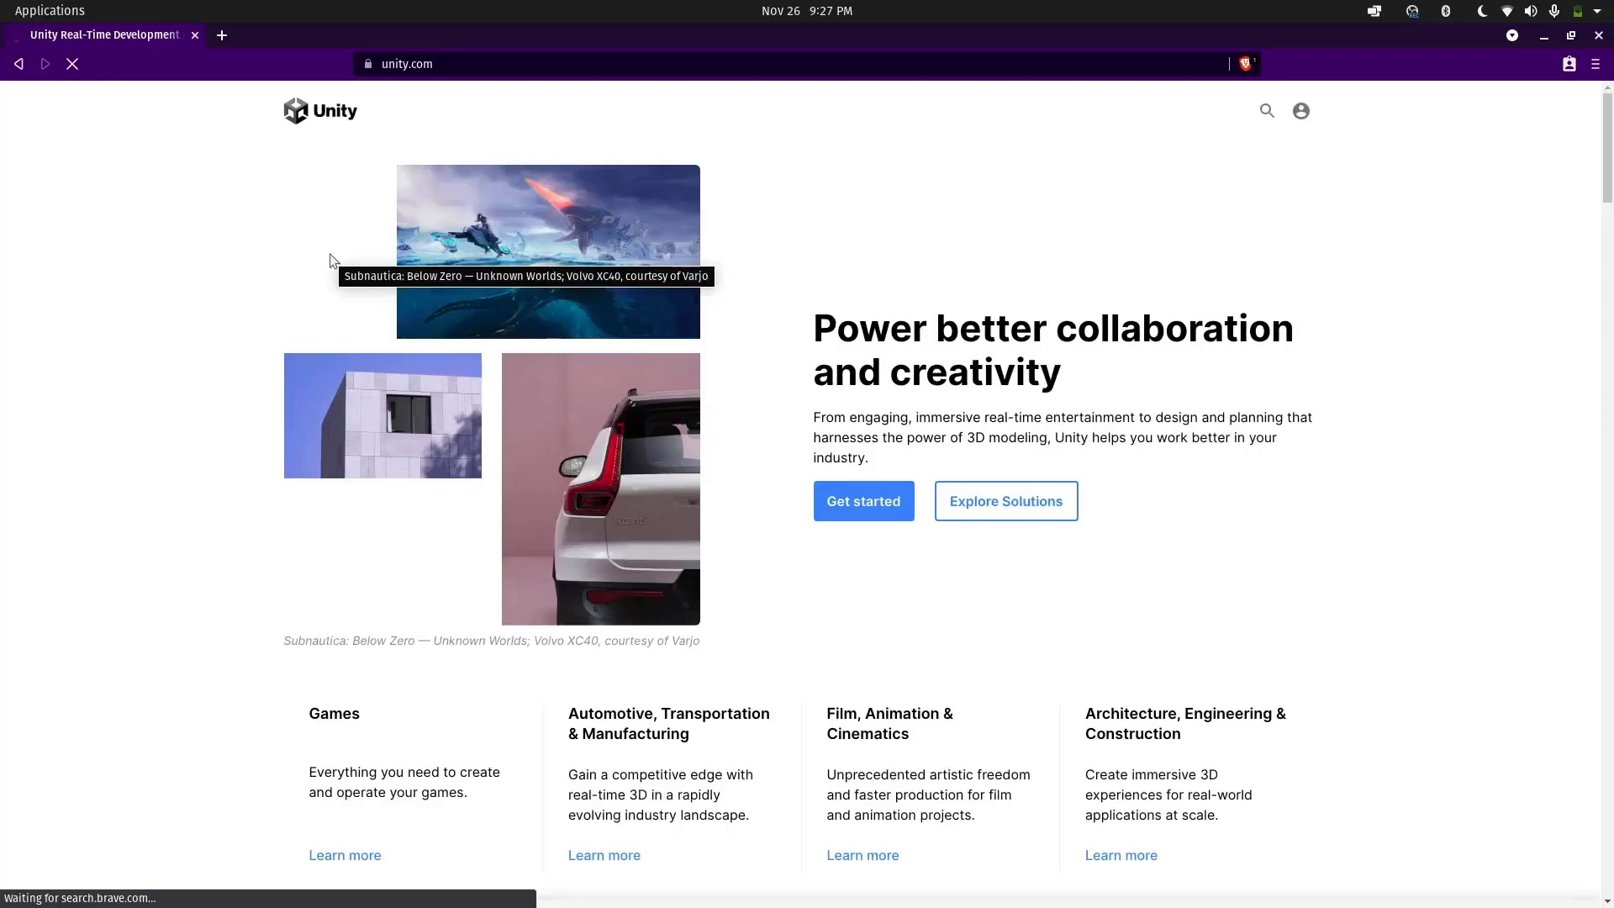
Go to Unity's plans, show the Individual tab and choose the free Personal plan
click(1143, 114)
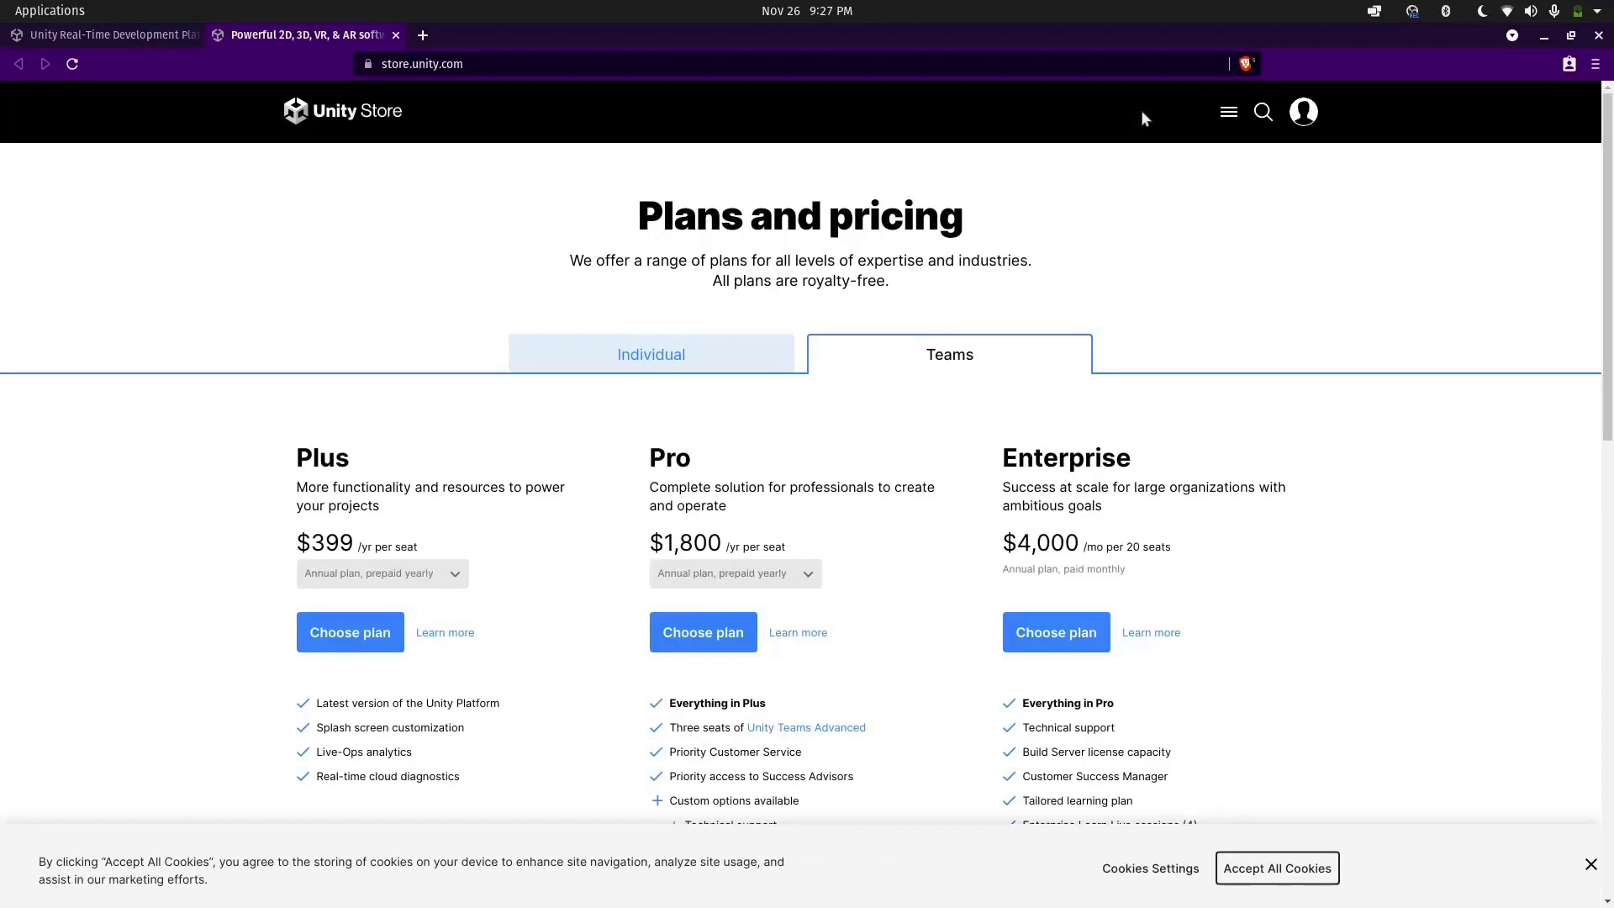
click(641, 351)
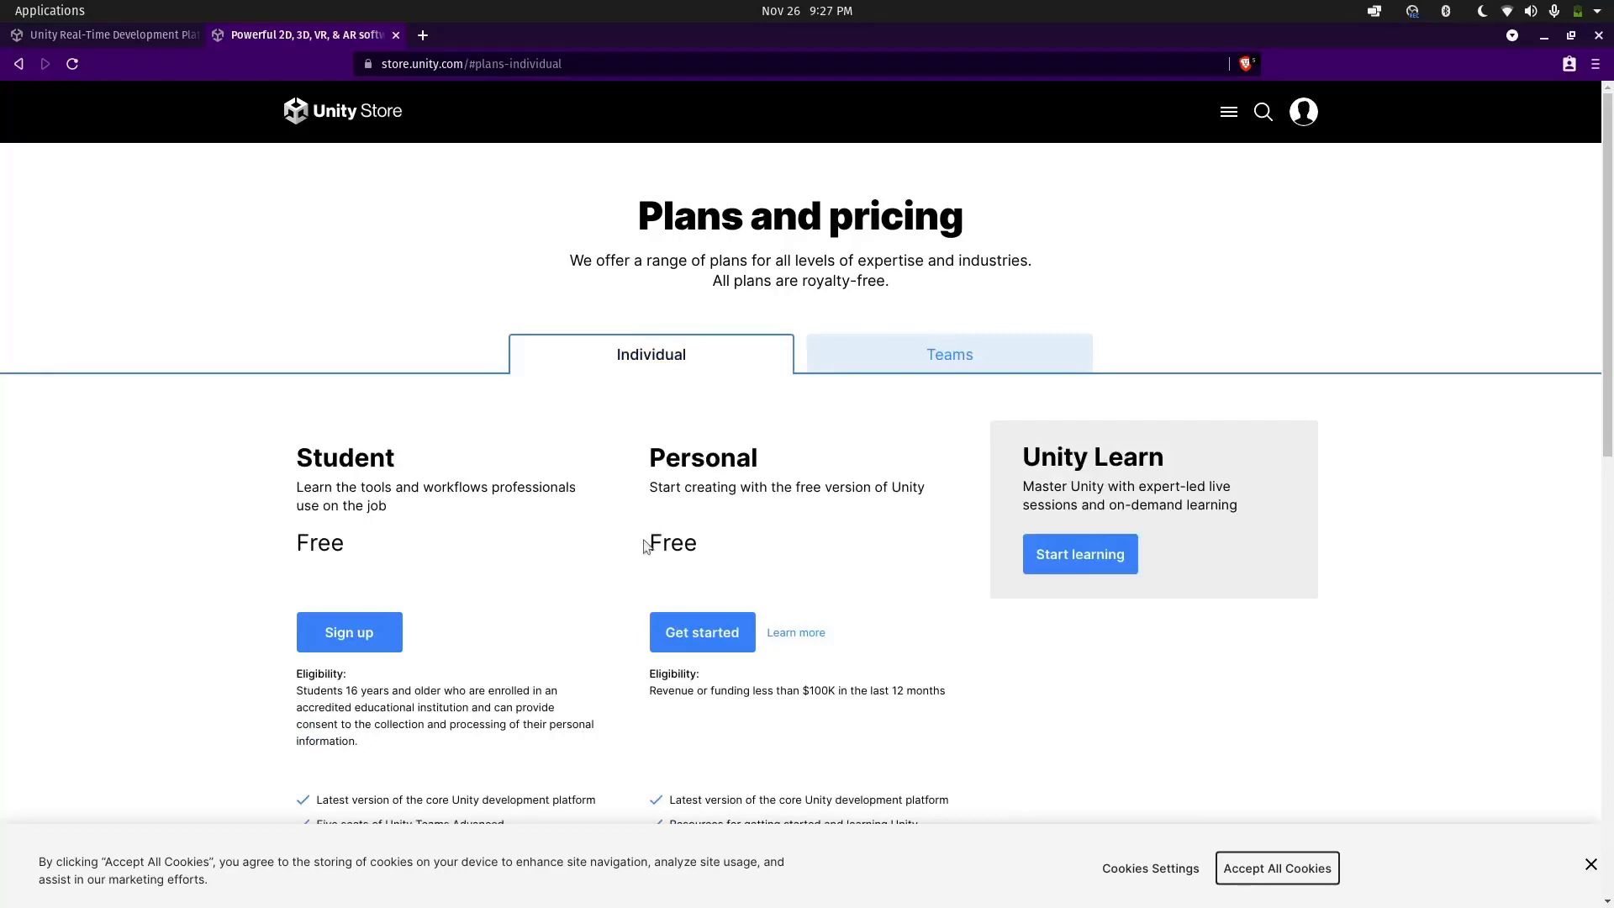
click(685, 637)
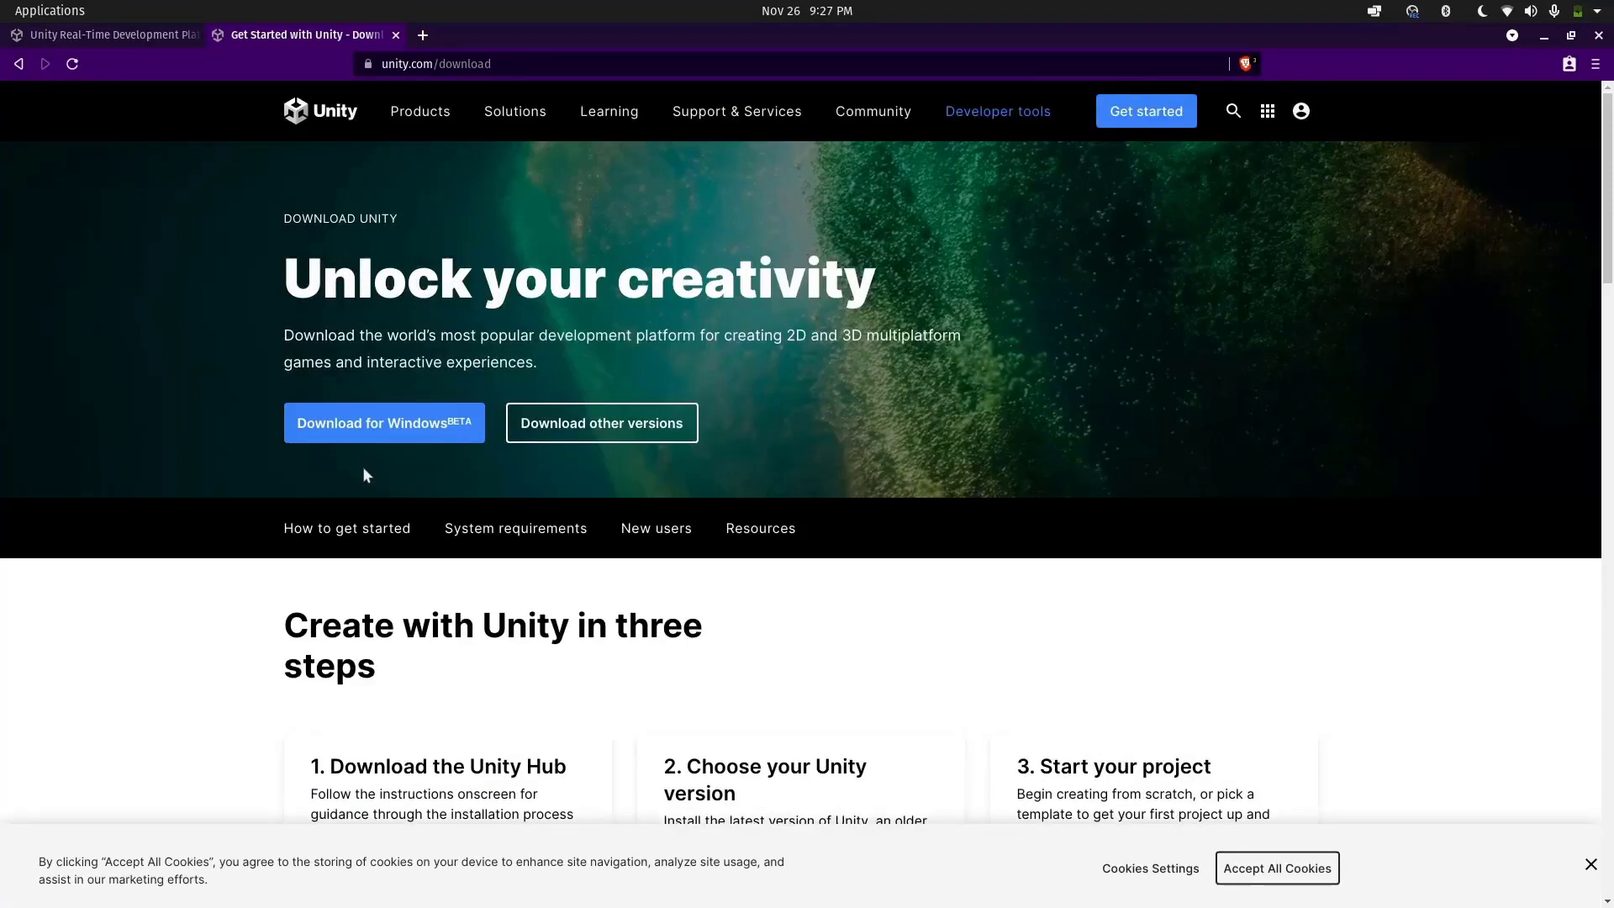
Download the Linux Unity Hub beta, saving UnityHubBeta.tar.gz into Downloads
scroll(386, 551, down, 3)
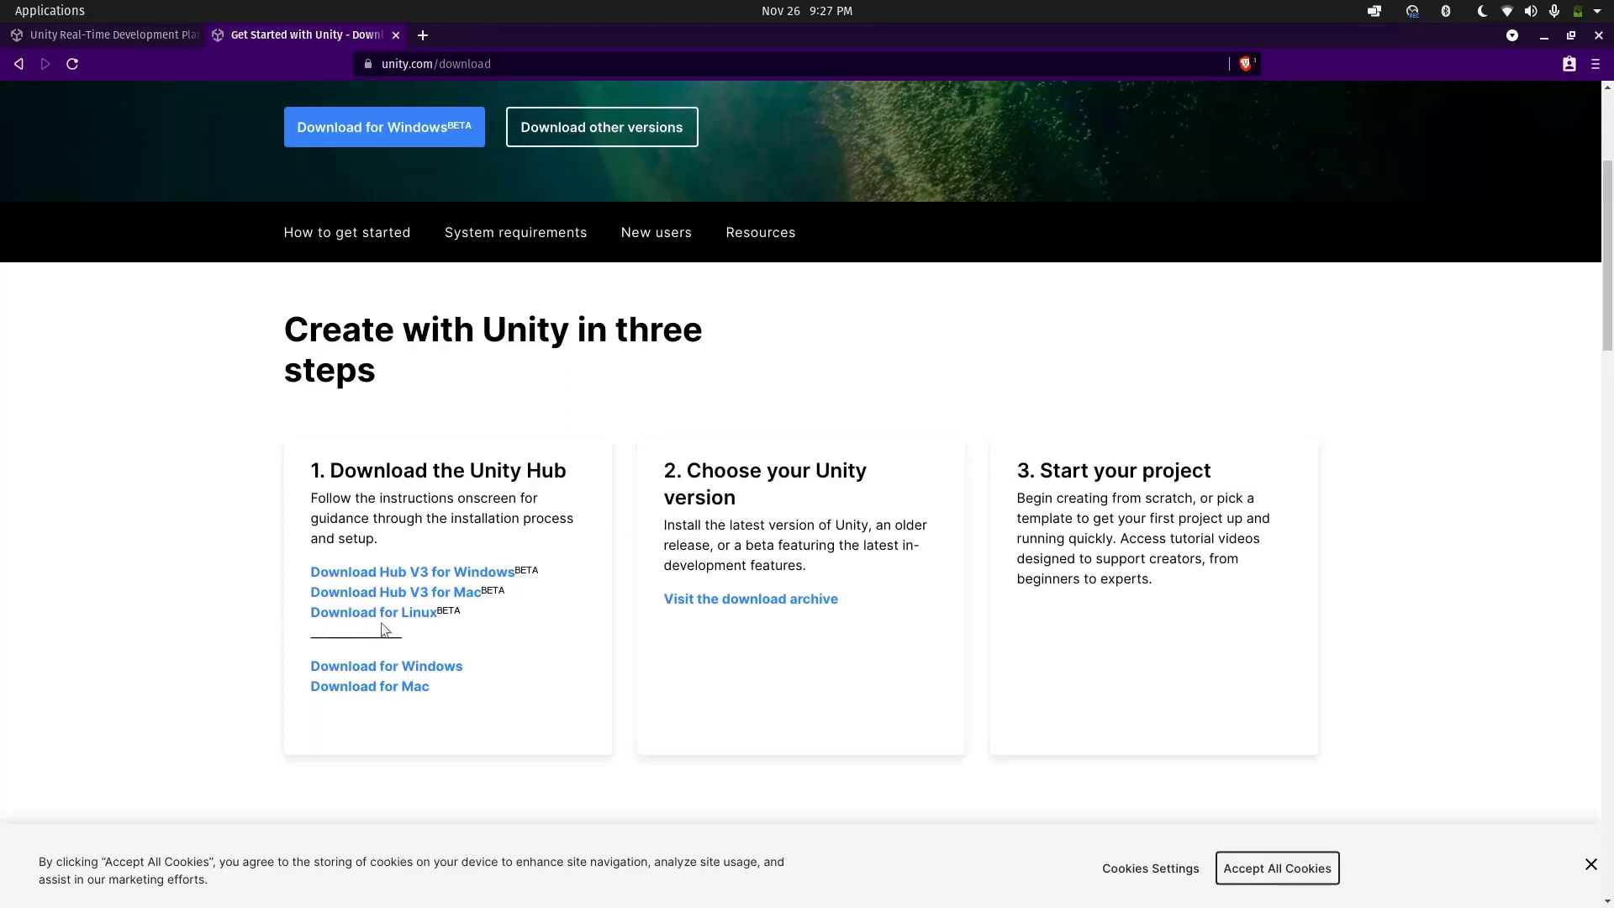
click(386, 618)
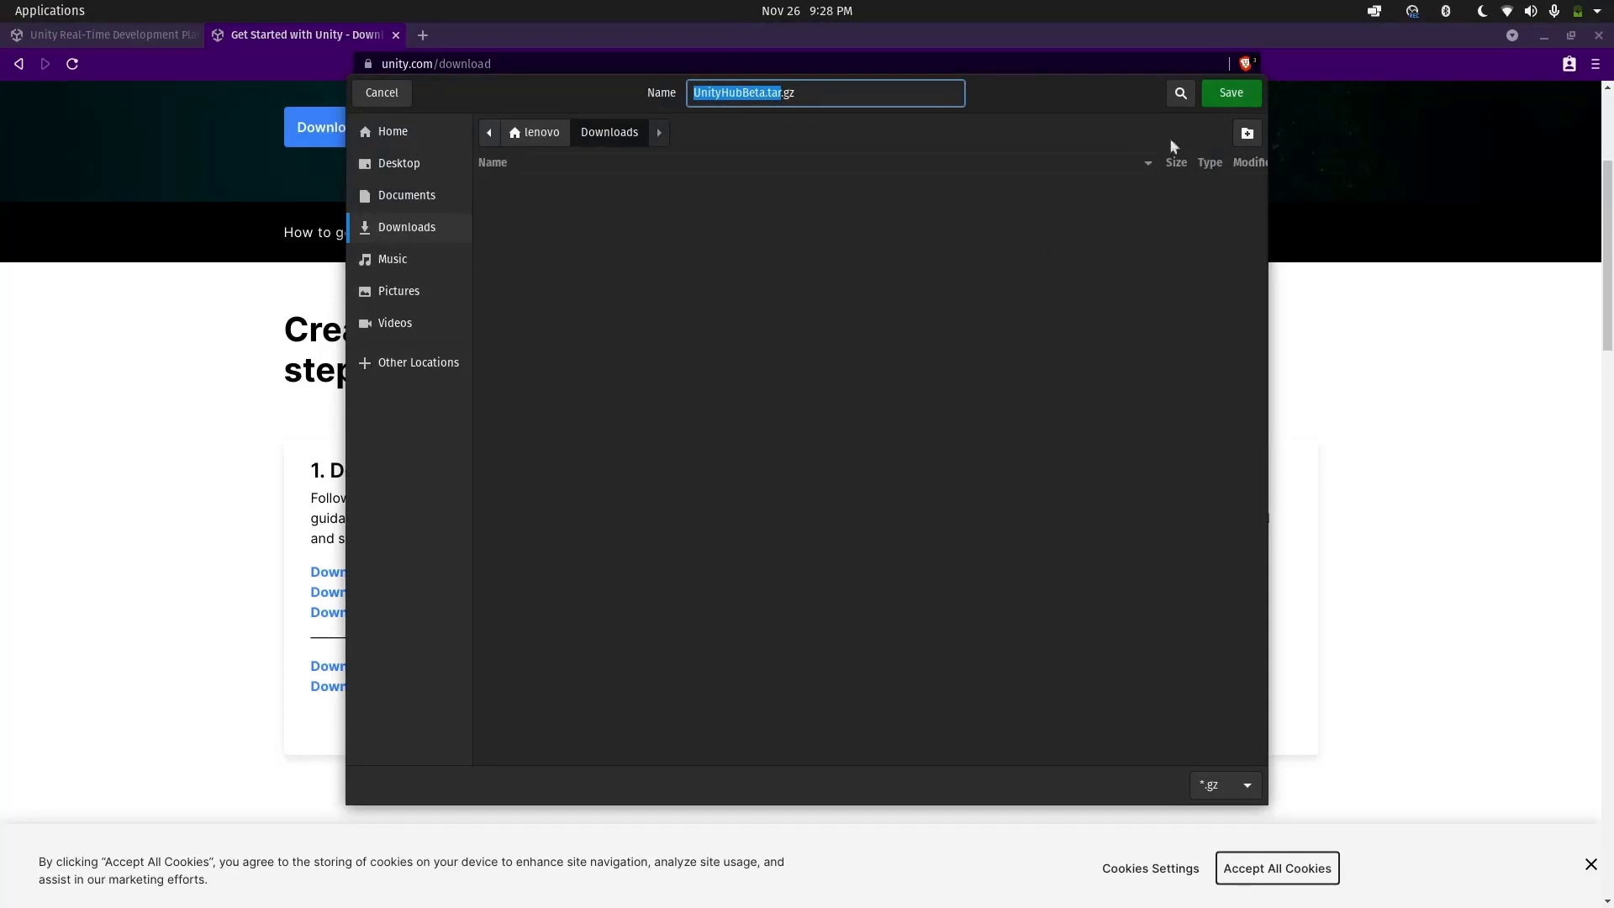
click(1231, 93)
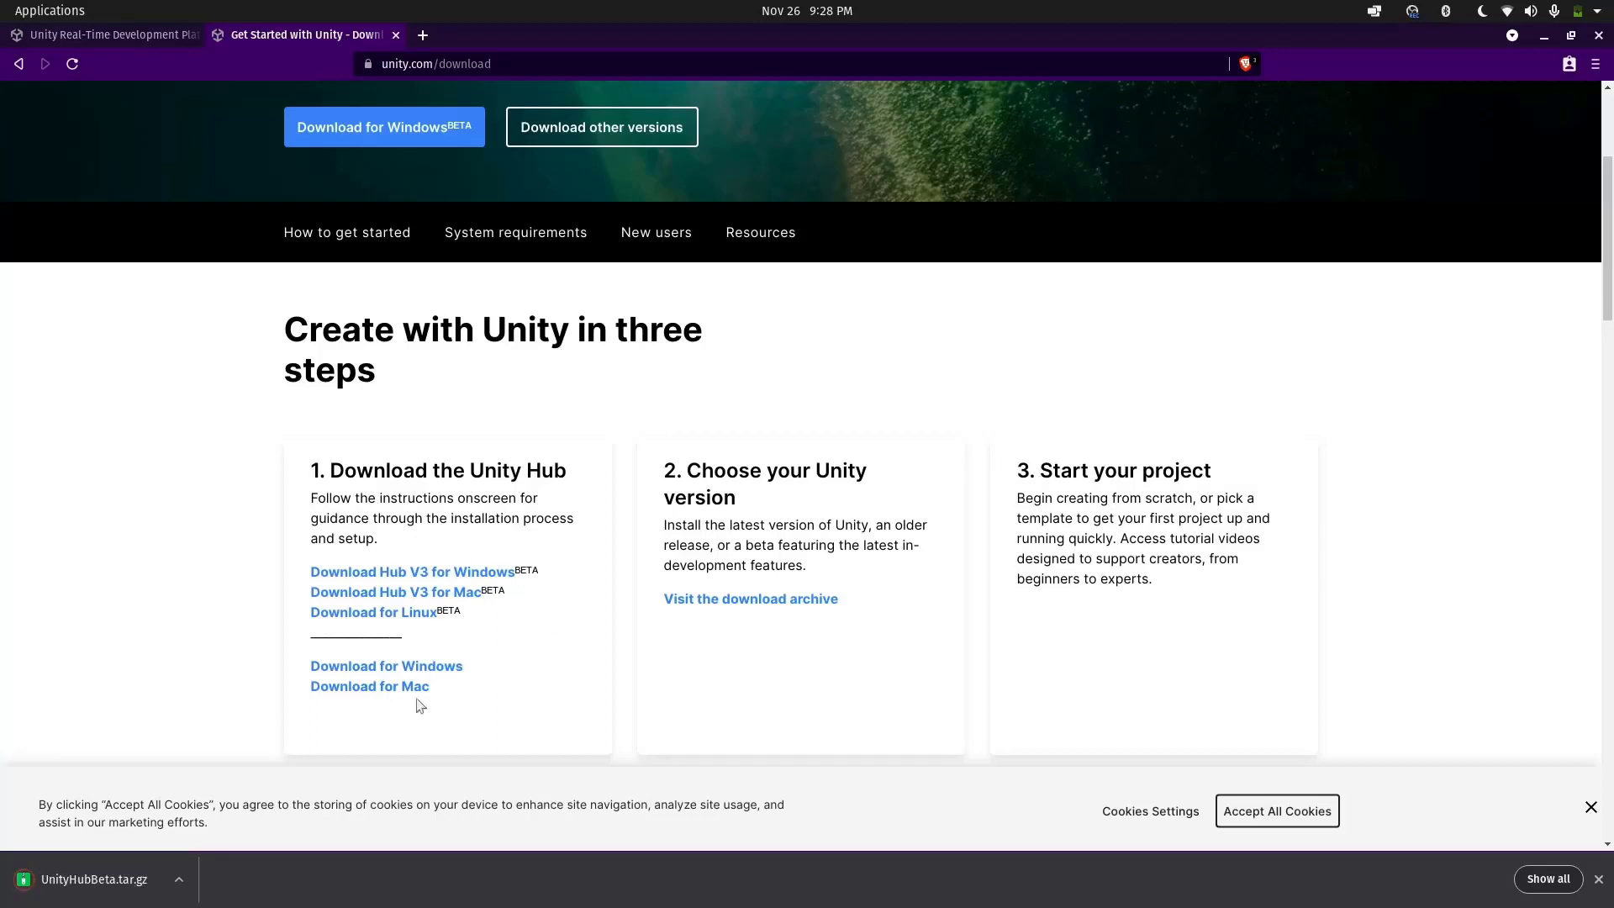
Show UnityHubBeta.tar.gz in Files, extract it in Downloads, and open UnityHubBeta/Unity Hub
click(173, 889)
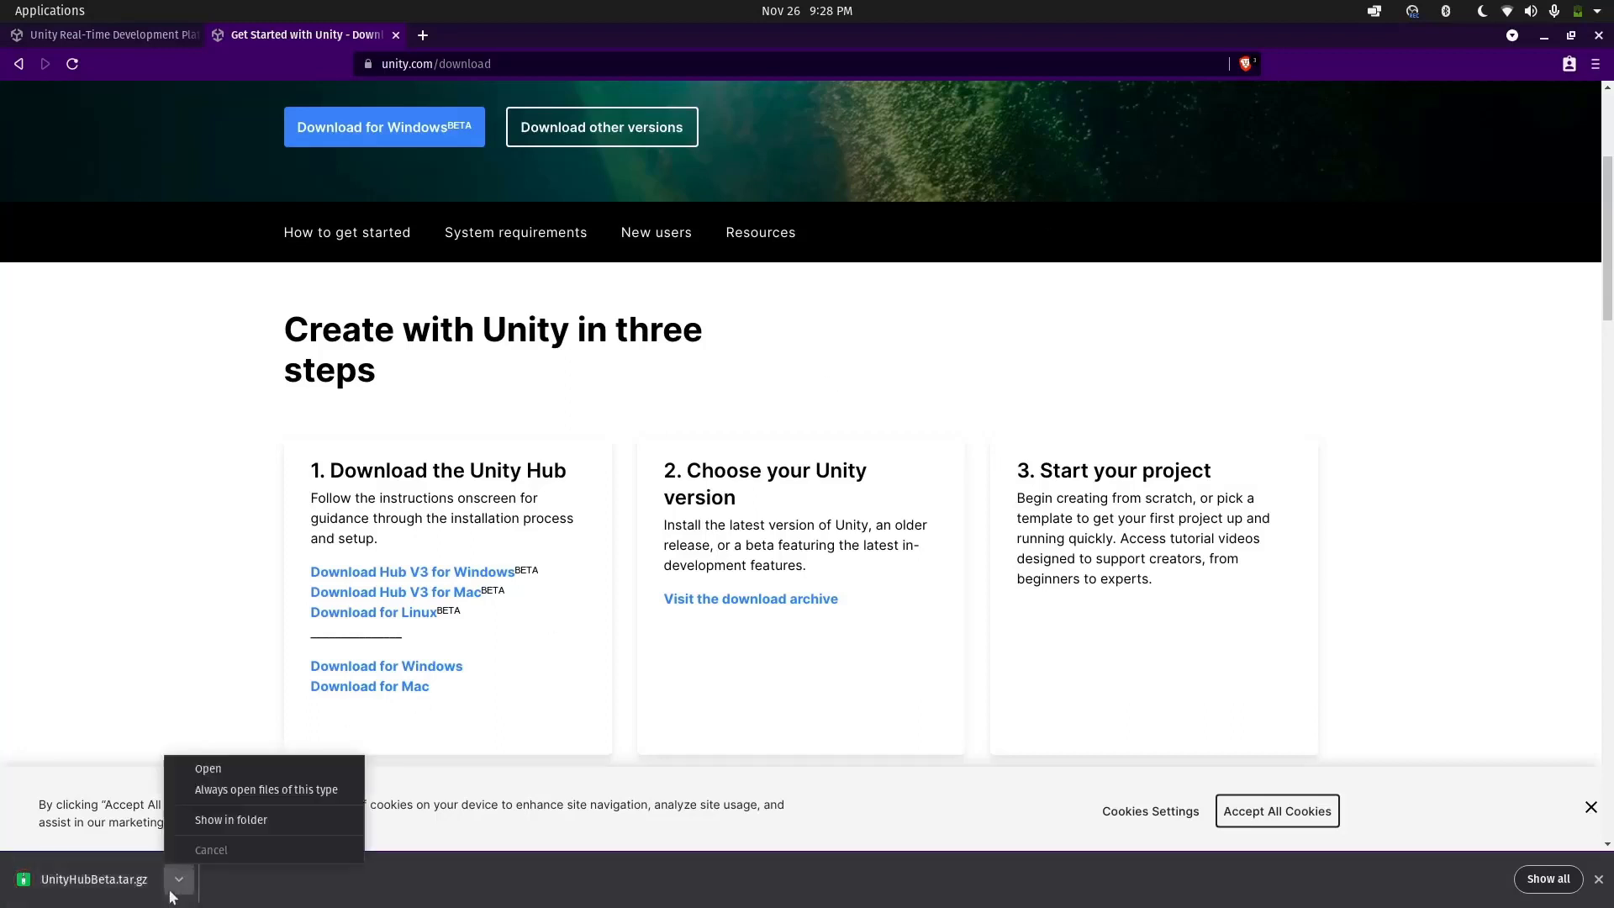
click(237, 819)
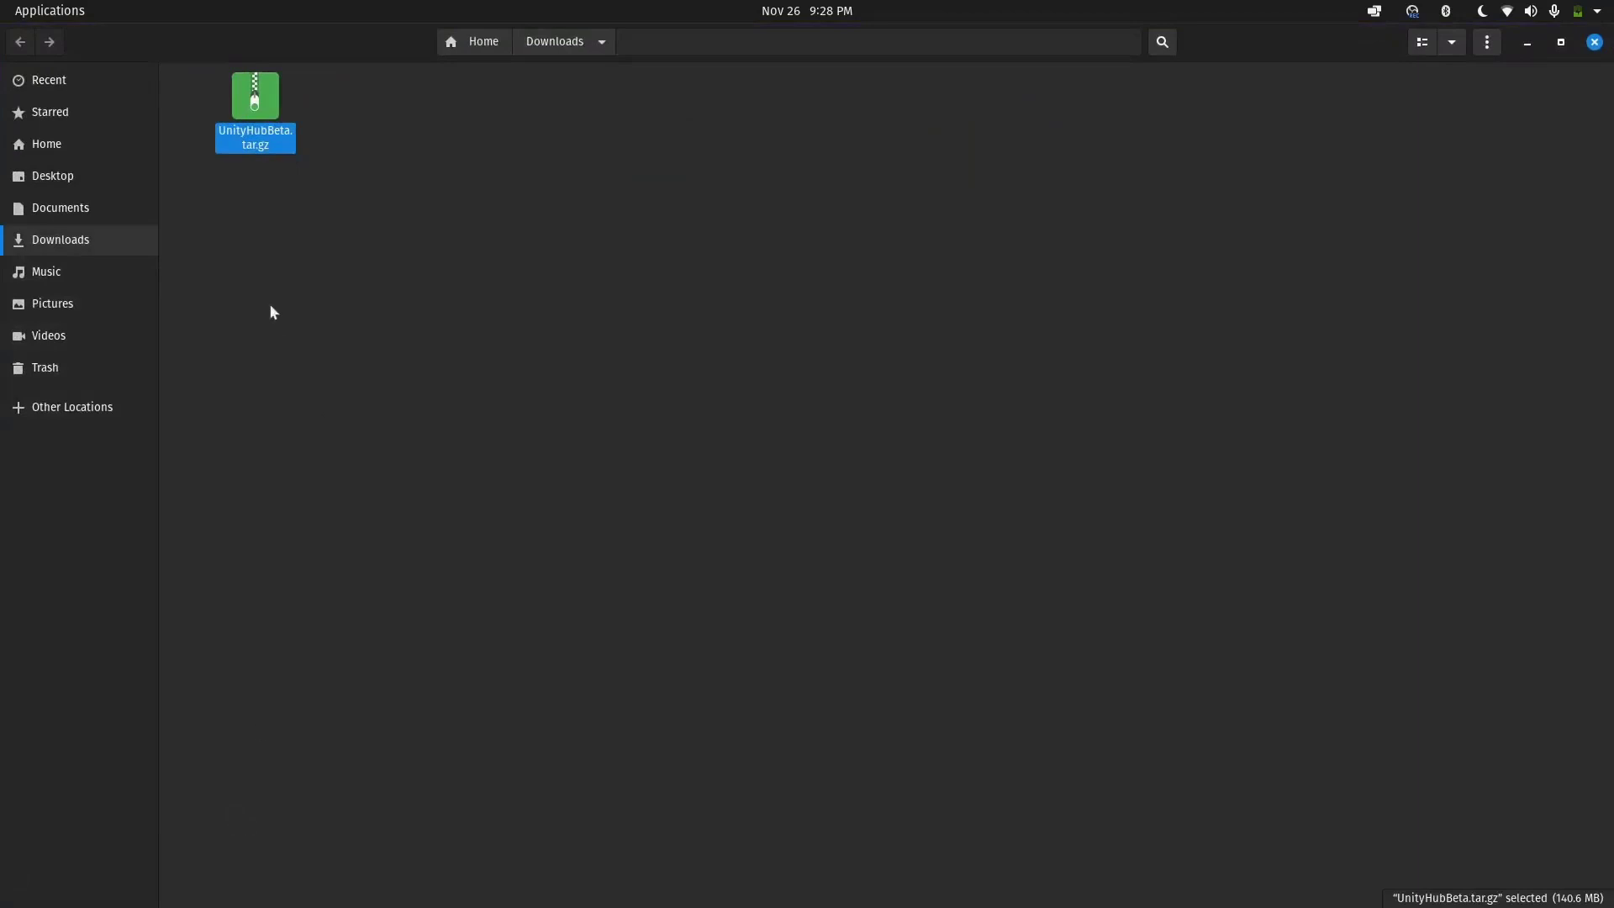
right_click(245, 120)
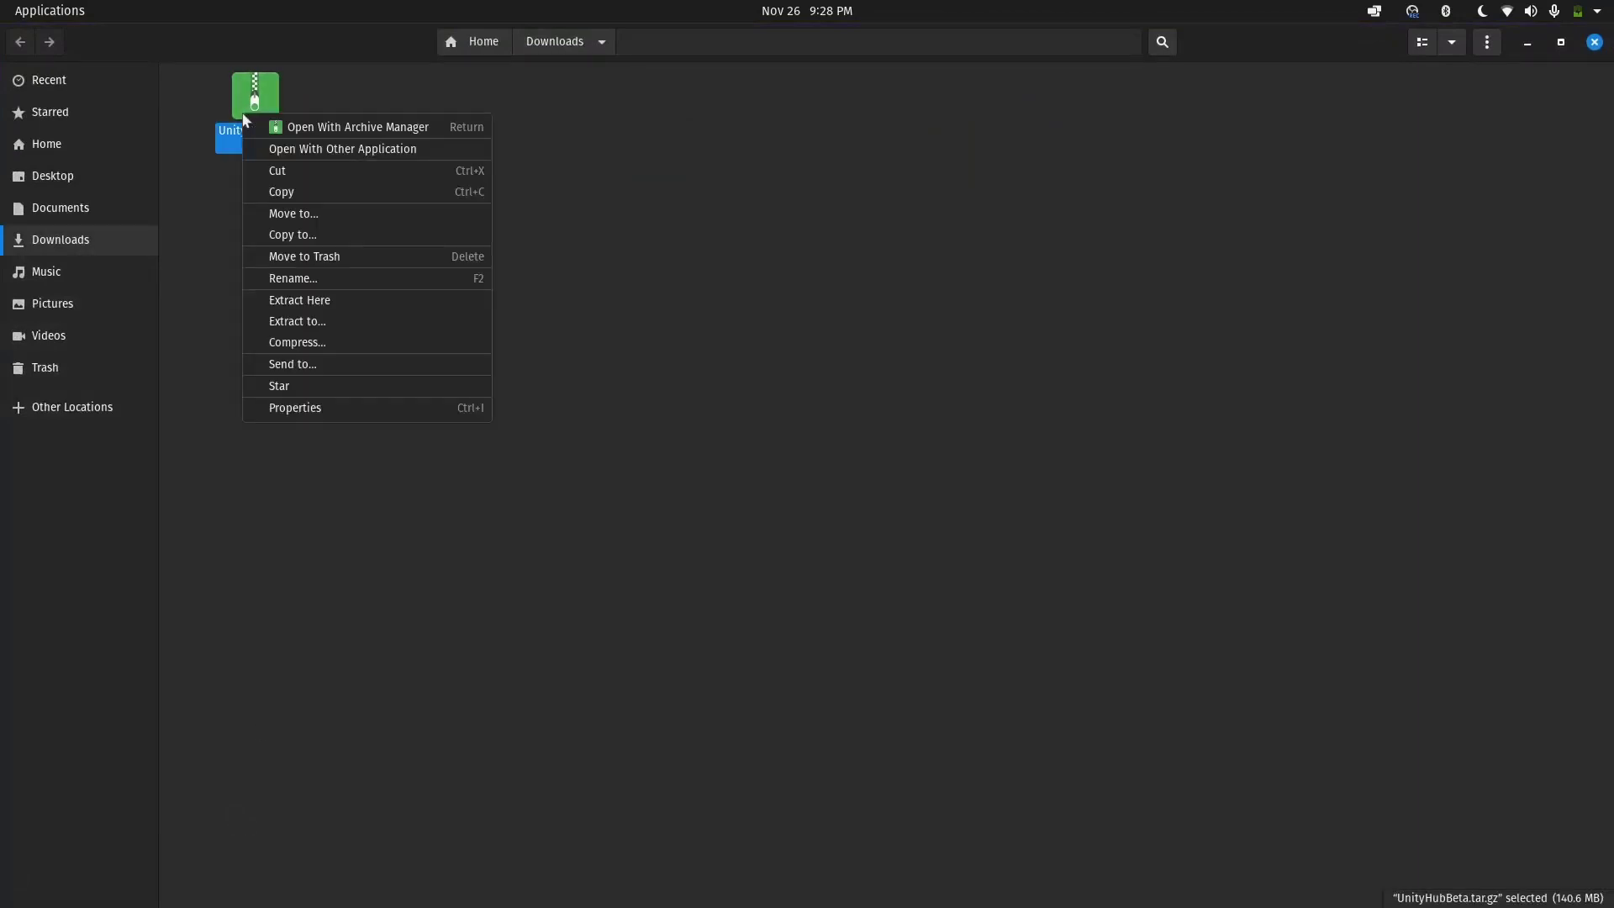
click(352, 306)
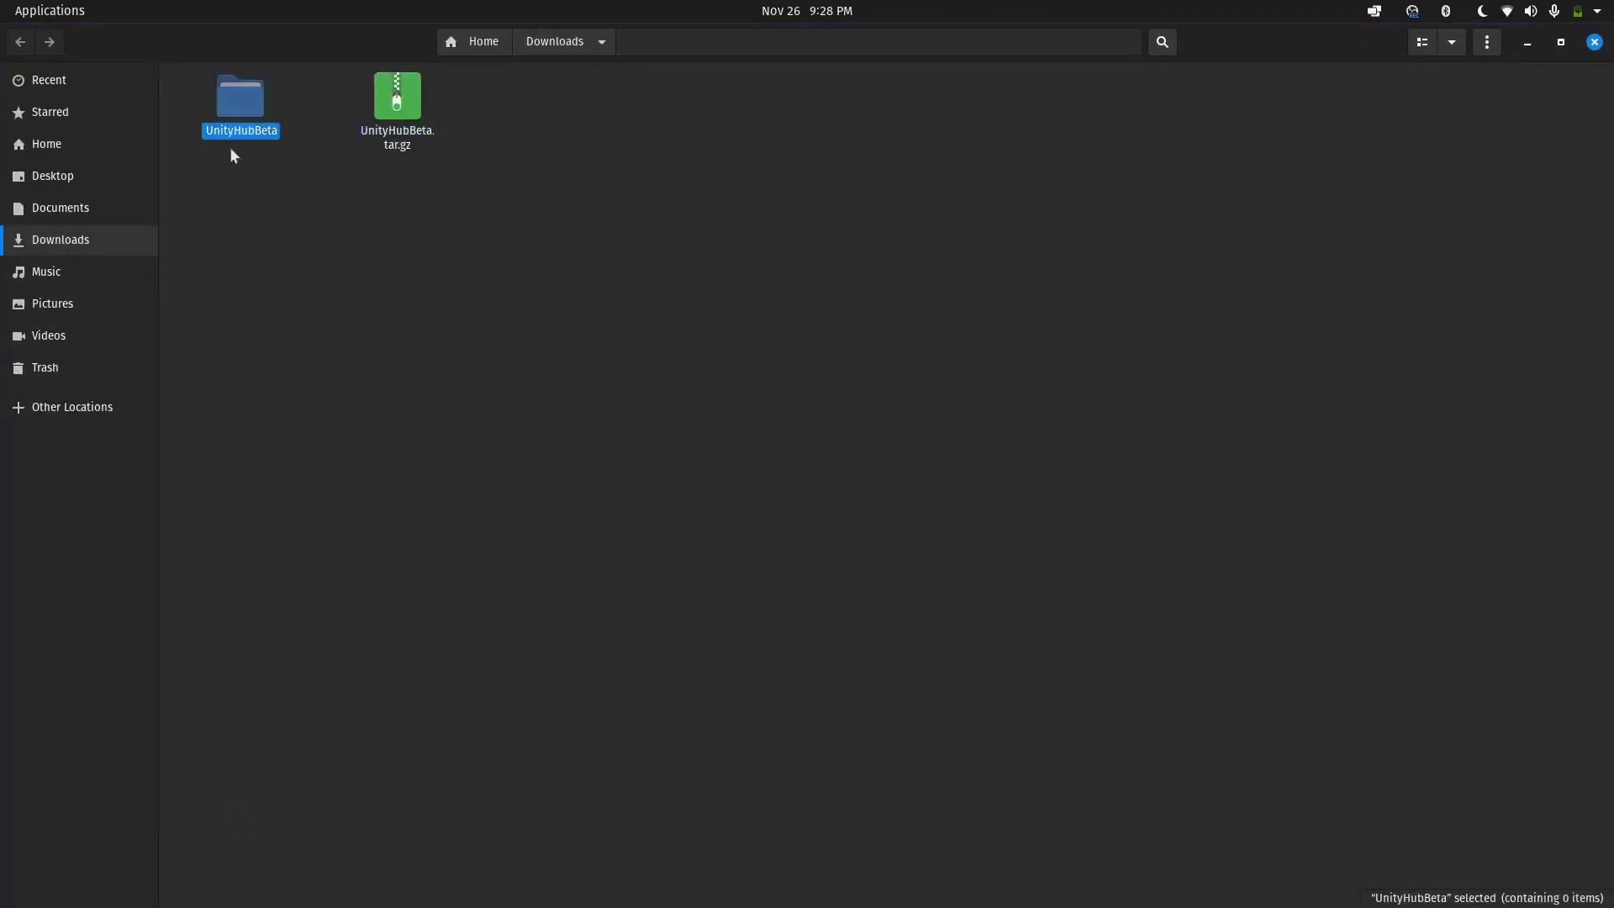
double_click(250, 130)
double_click(250, 126)
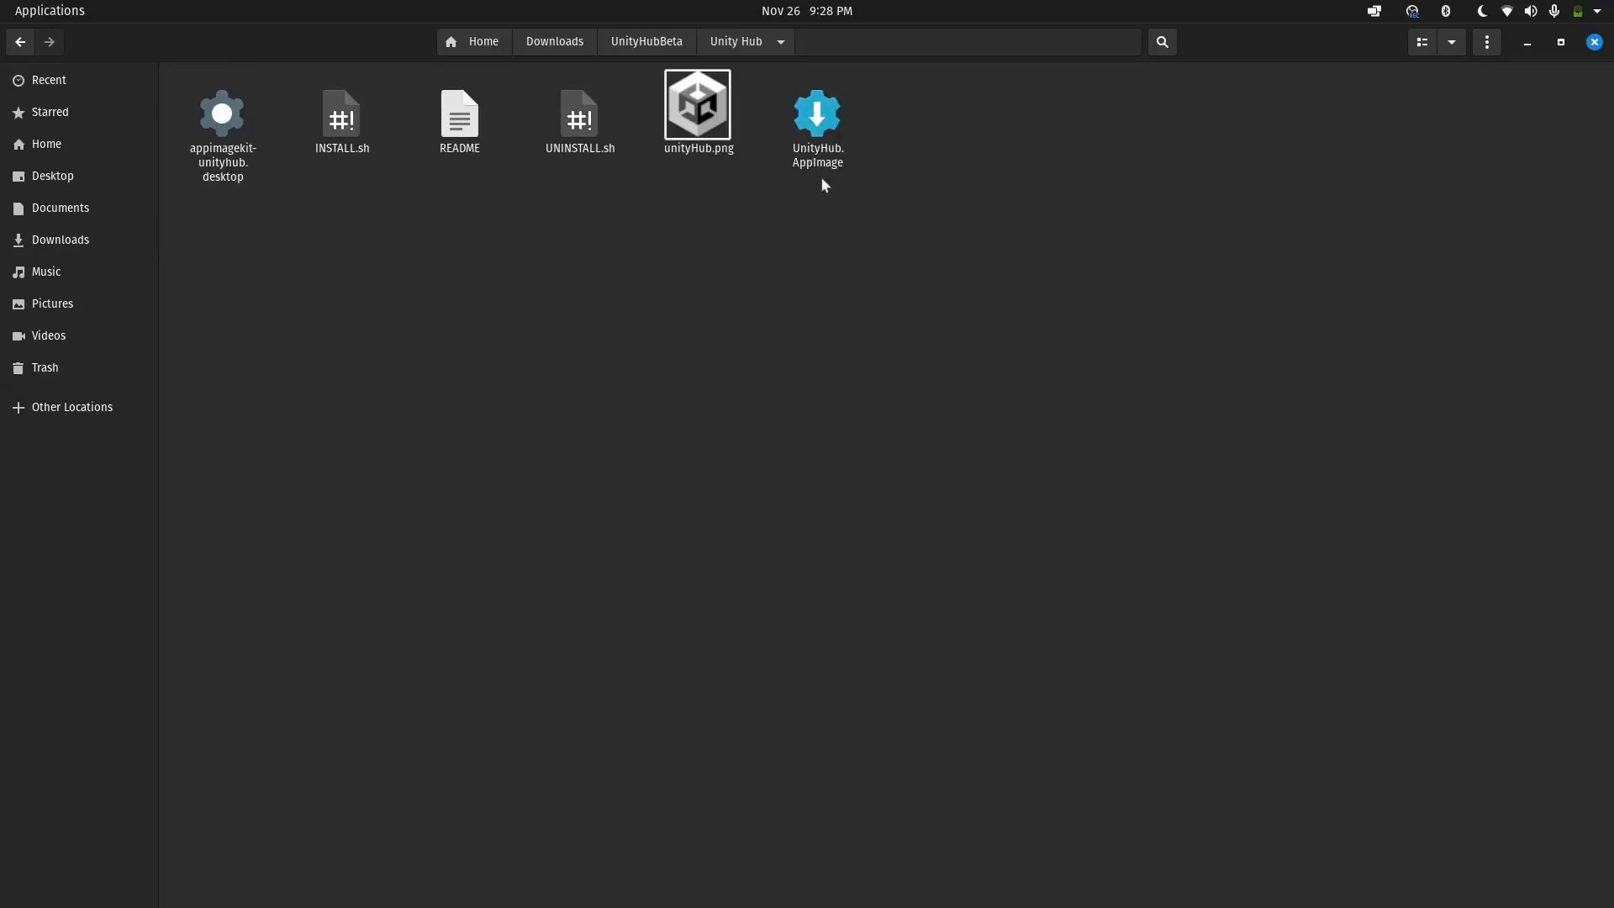
right_click(830, 119)
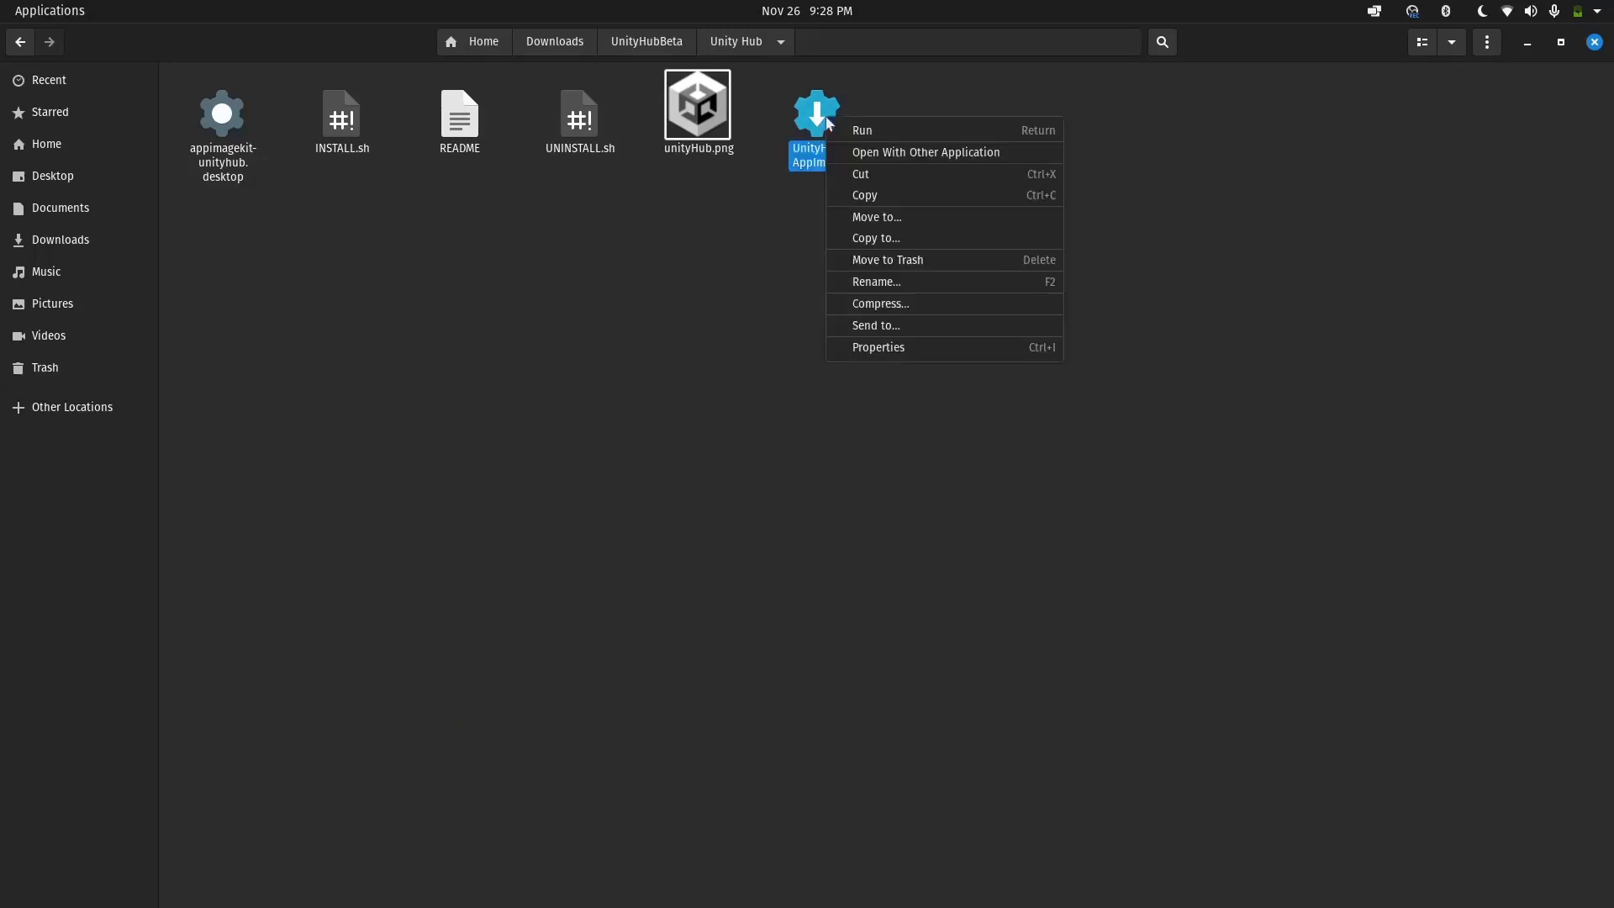
click(859, 135)
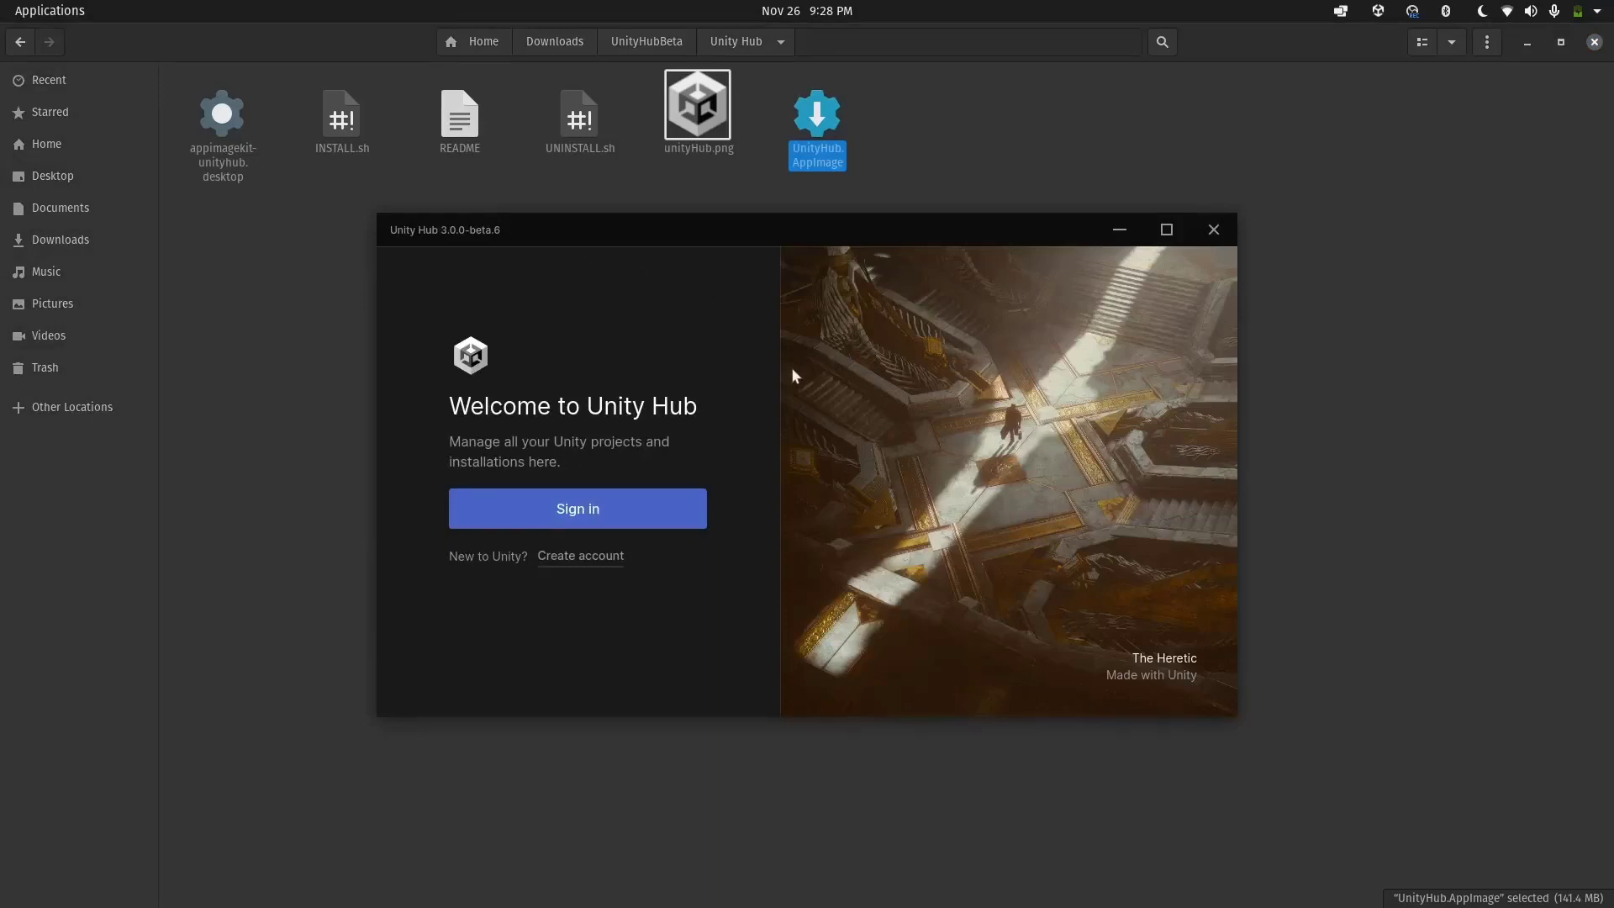
key(super+a)
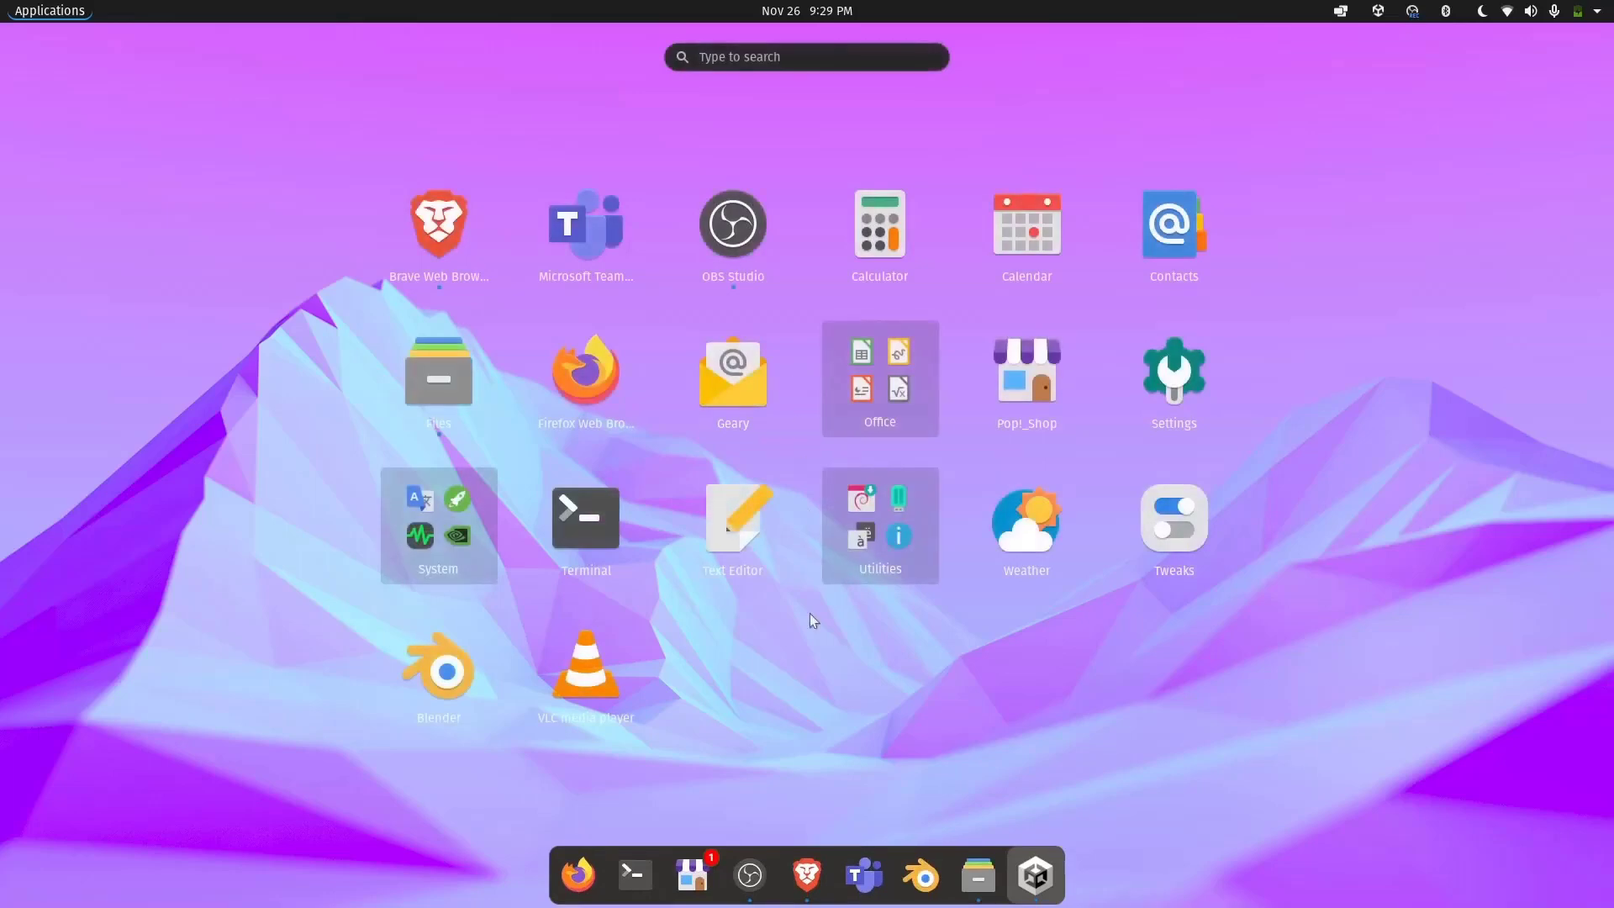
text(unity)
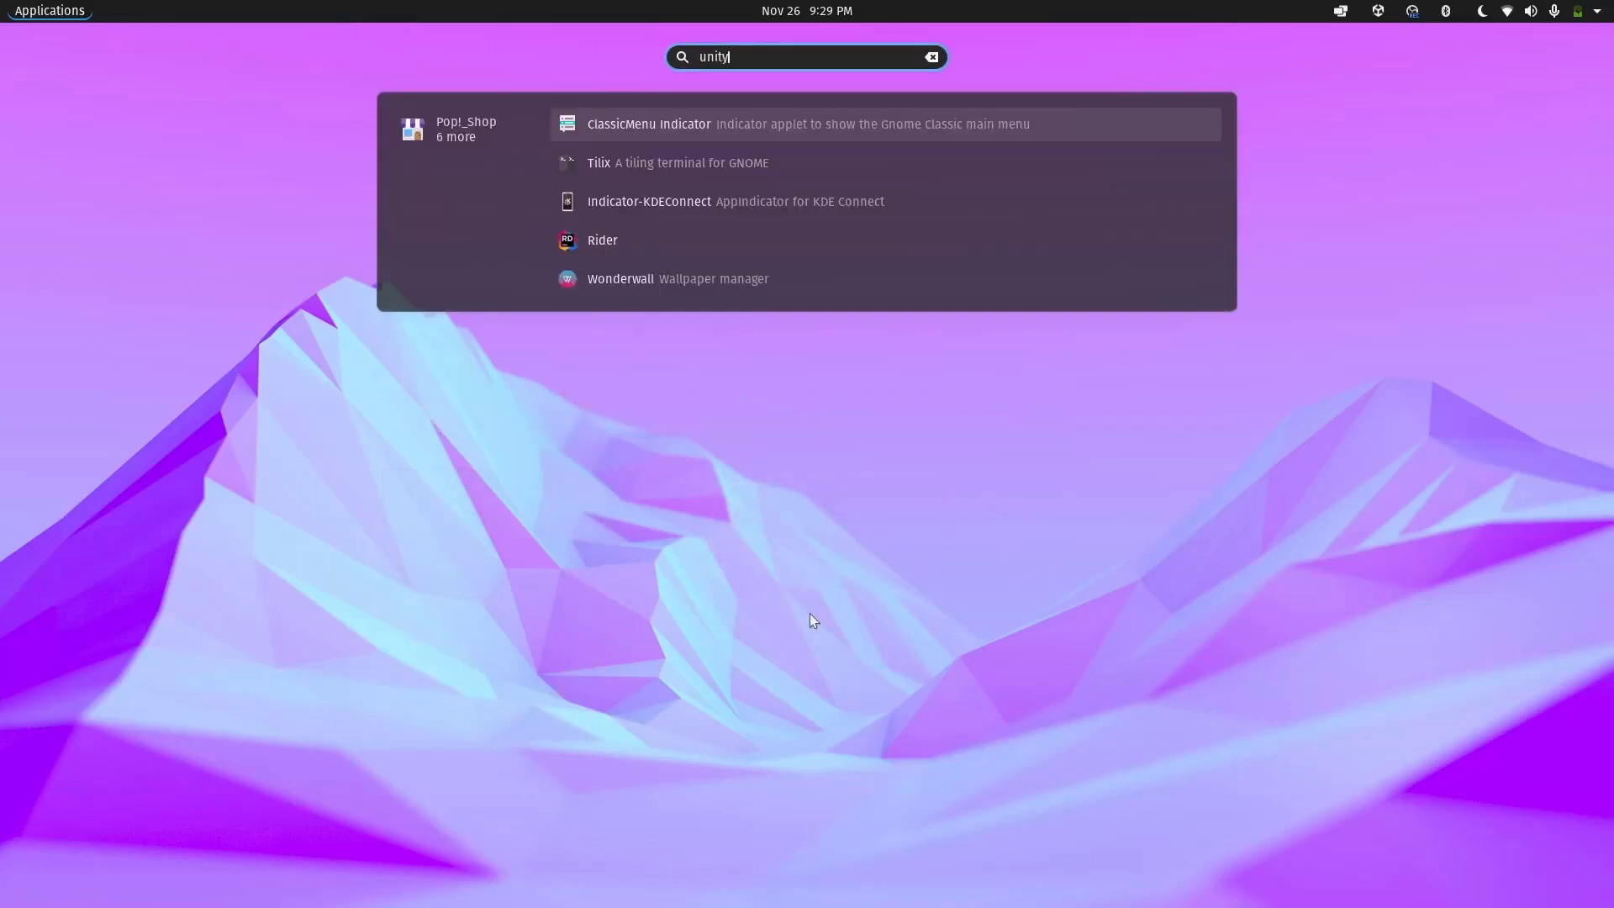
text(hub)
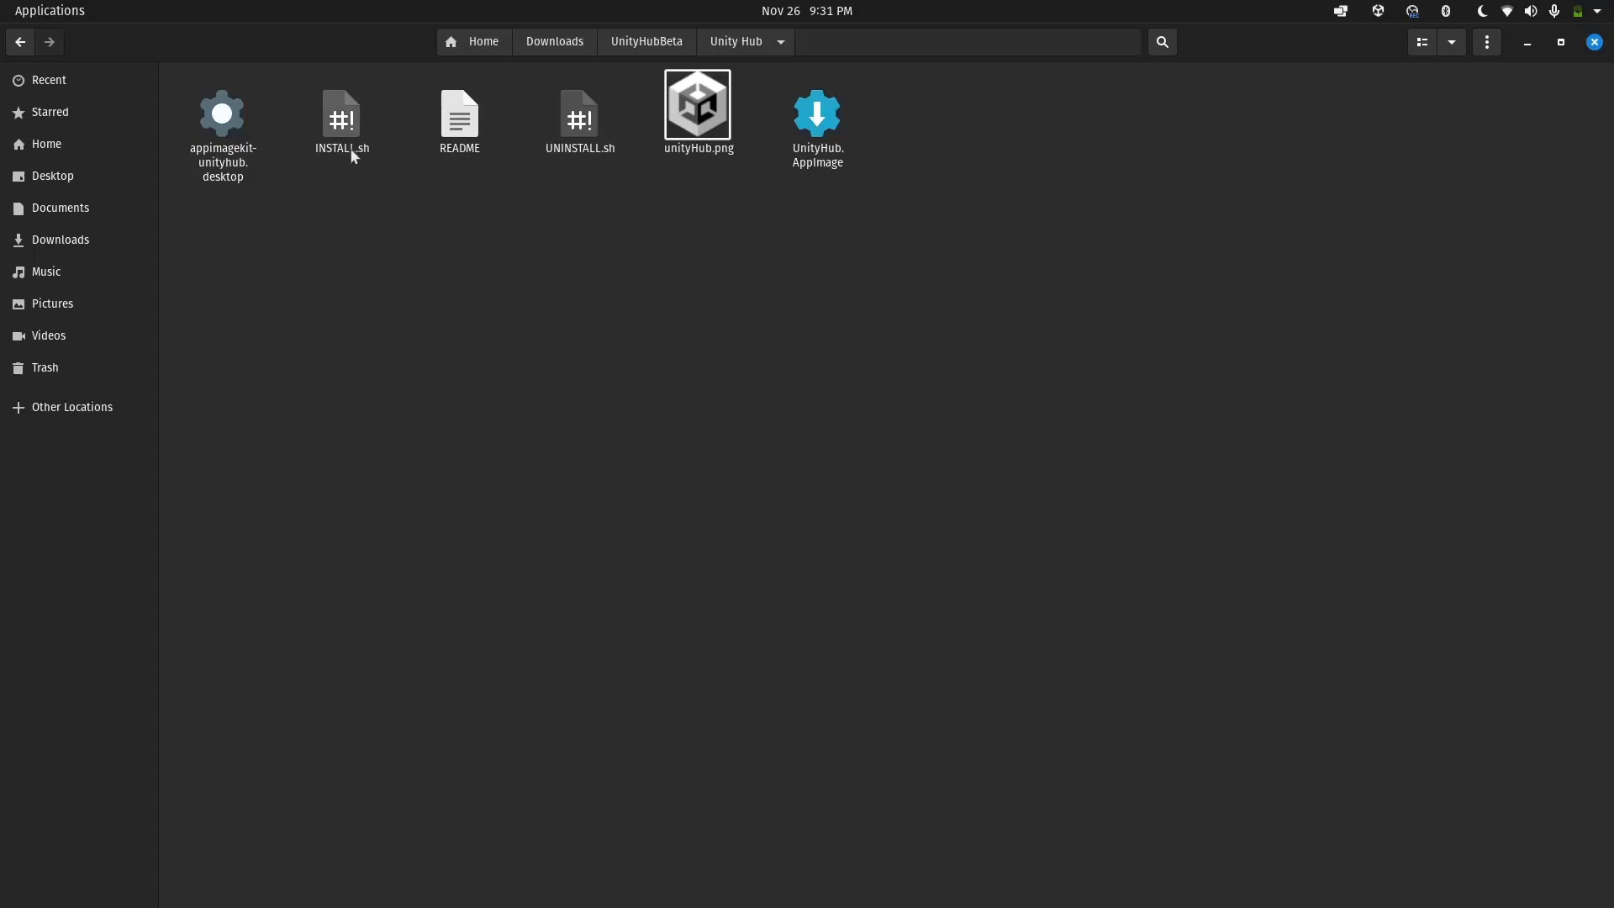
Open a terminal in the Unity Hub folder and make INSTALL.sh executable with chmod +x
right_click(458, 303)
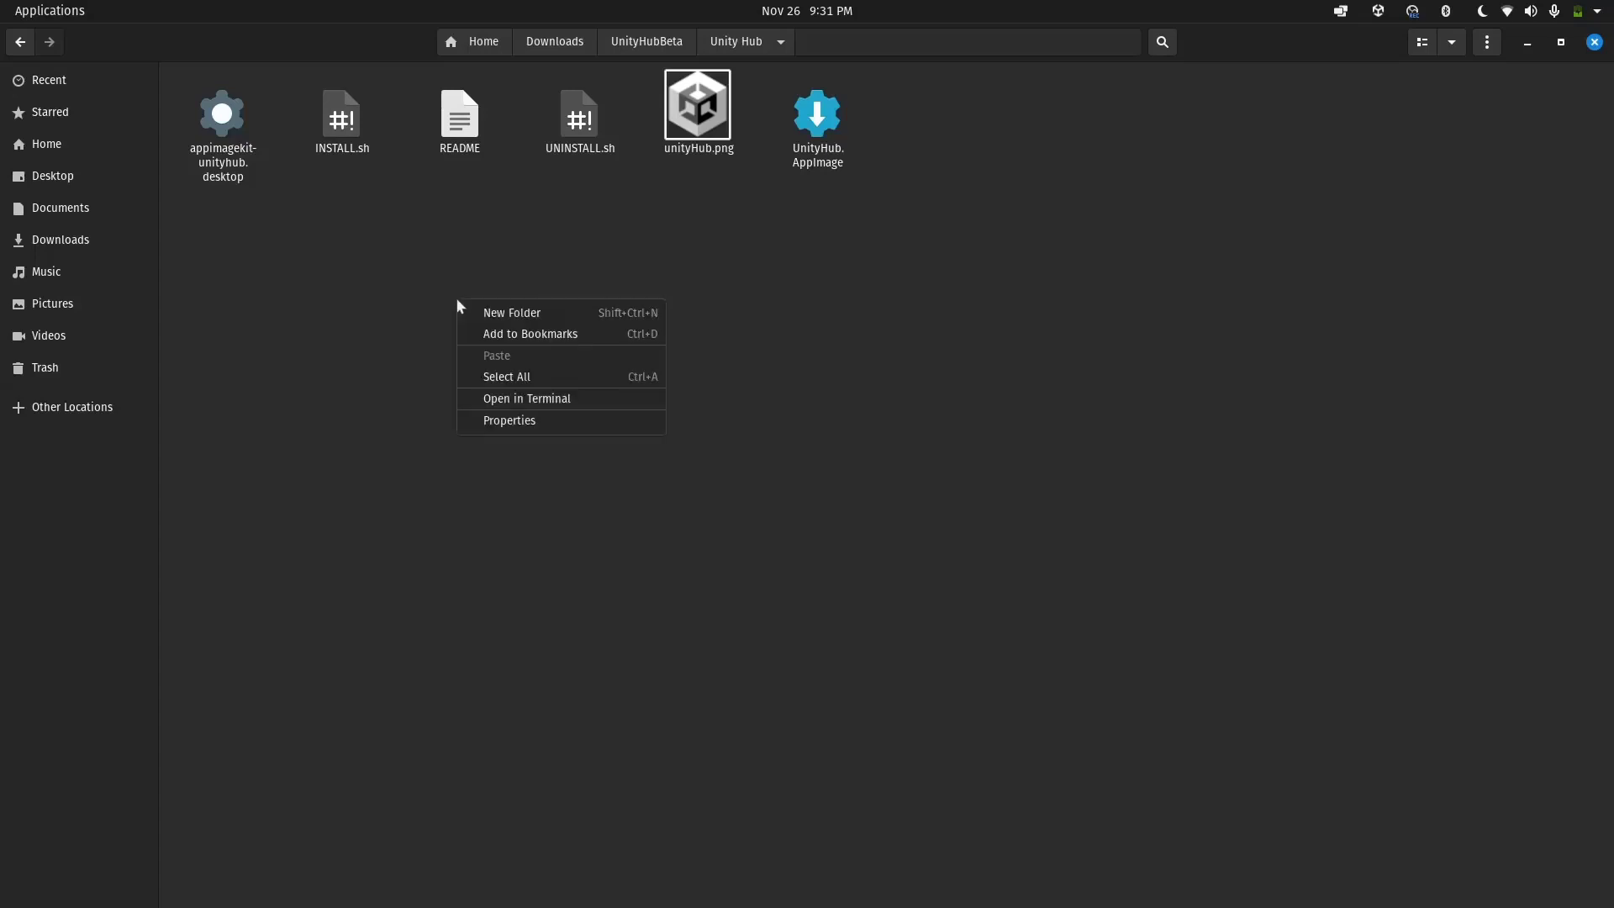
click(538, 400)
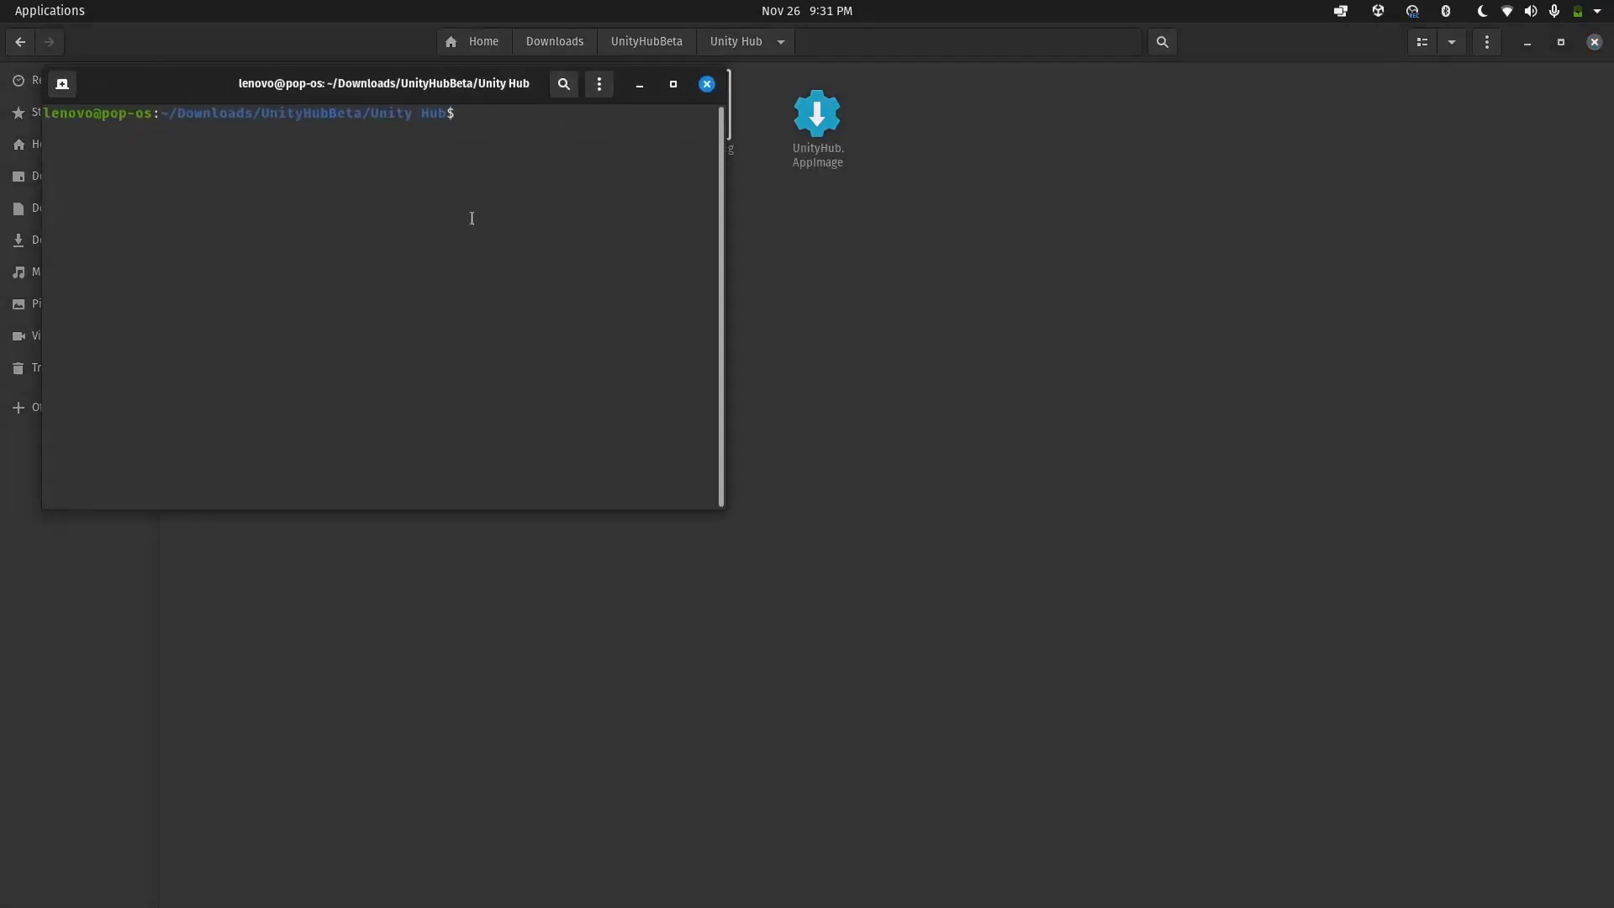
drag(417, 84, 728, 276)
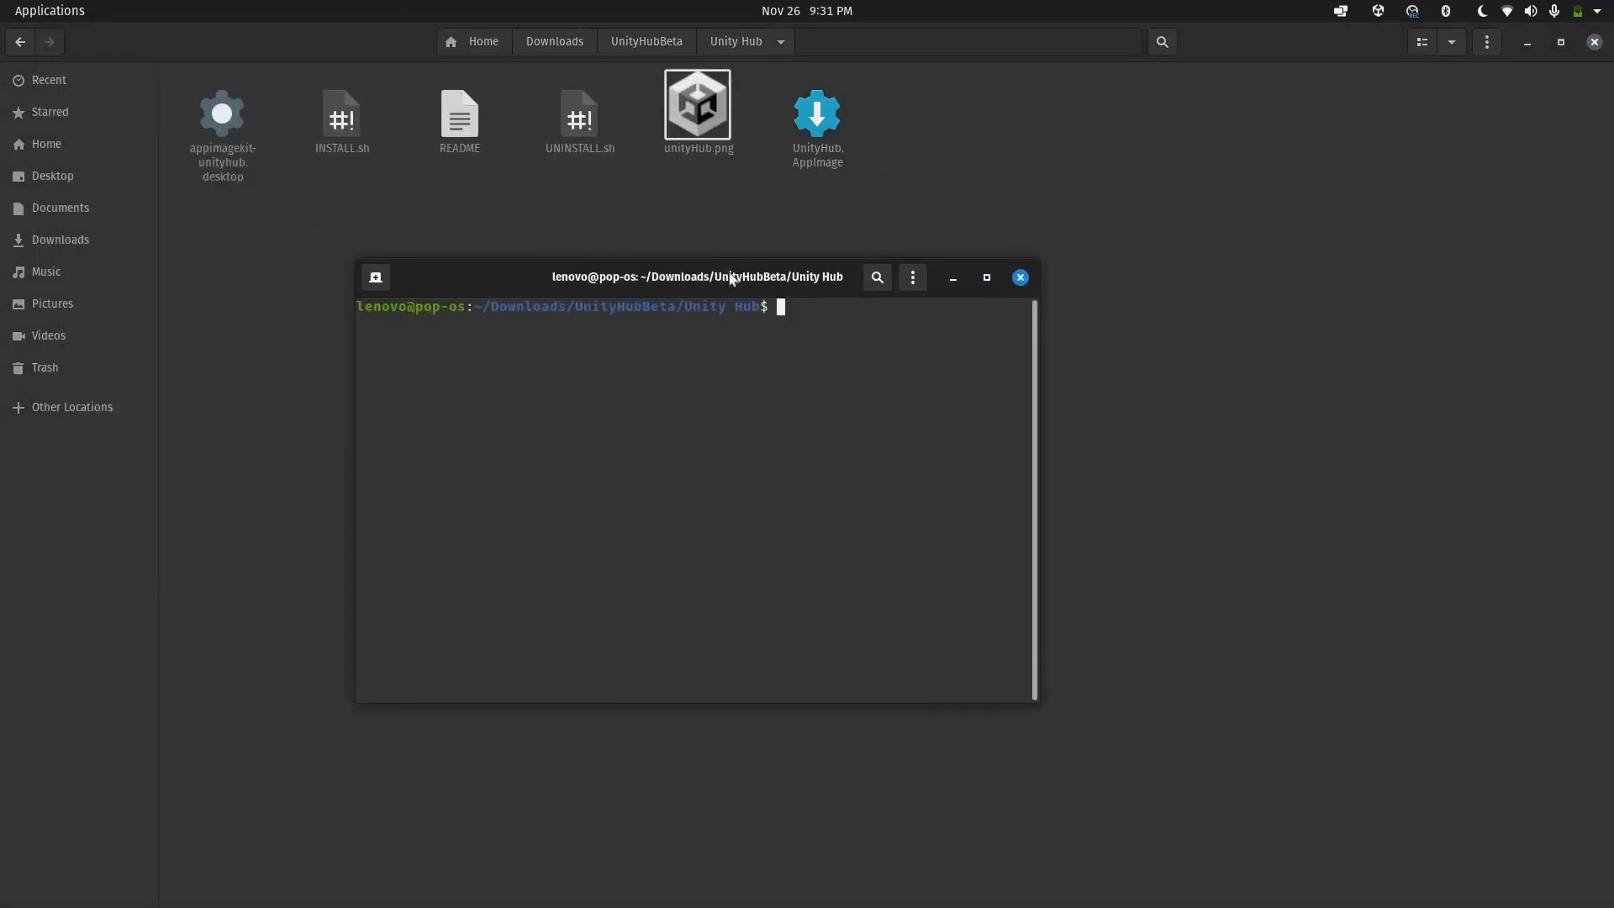
text(chmod)
text(+x INSTALL.sh)
key(Return)
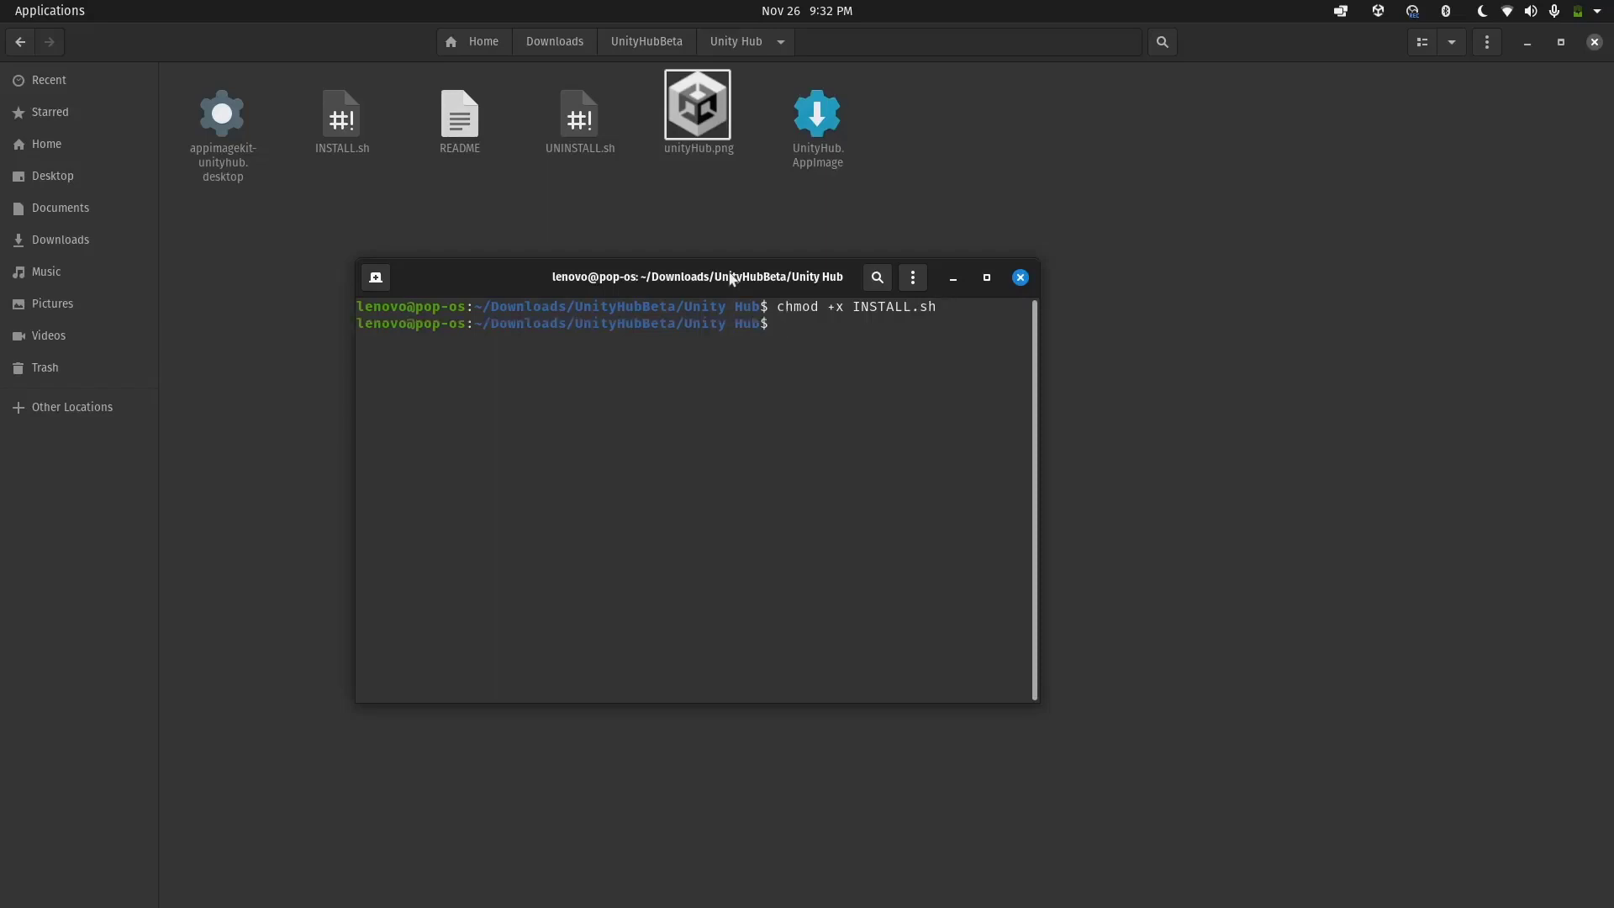
Run bash INSTALL.sh, confirm with y, then bring up the applications grid
text(bash INSTALL.sh)
key(Return)
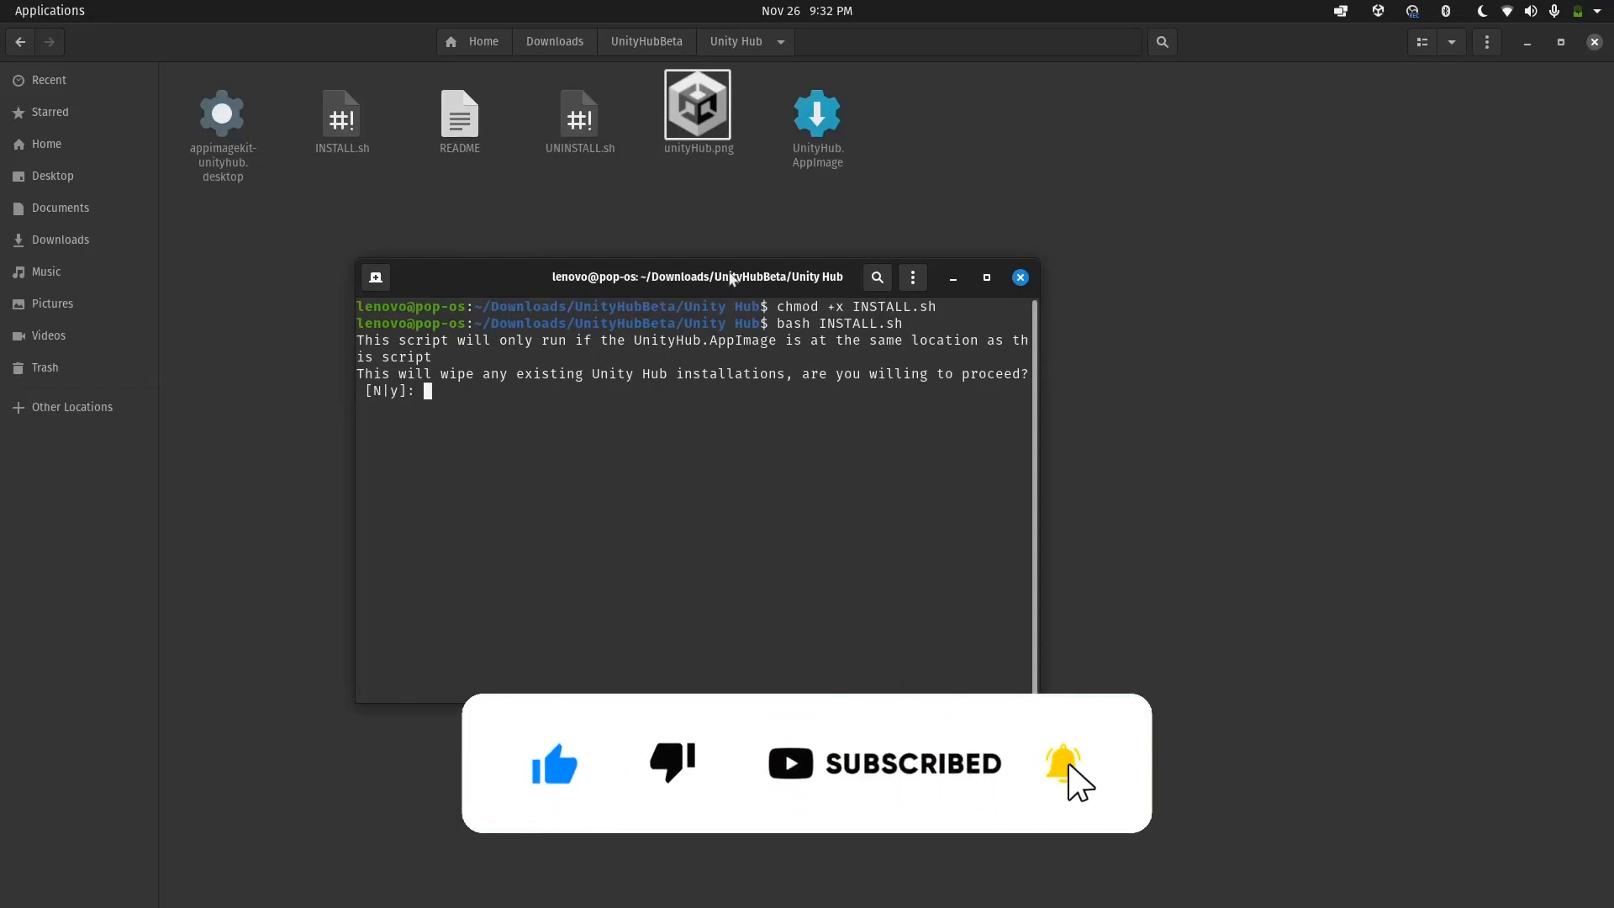
text(y)
key(Return)
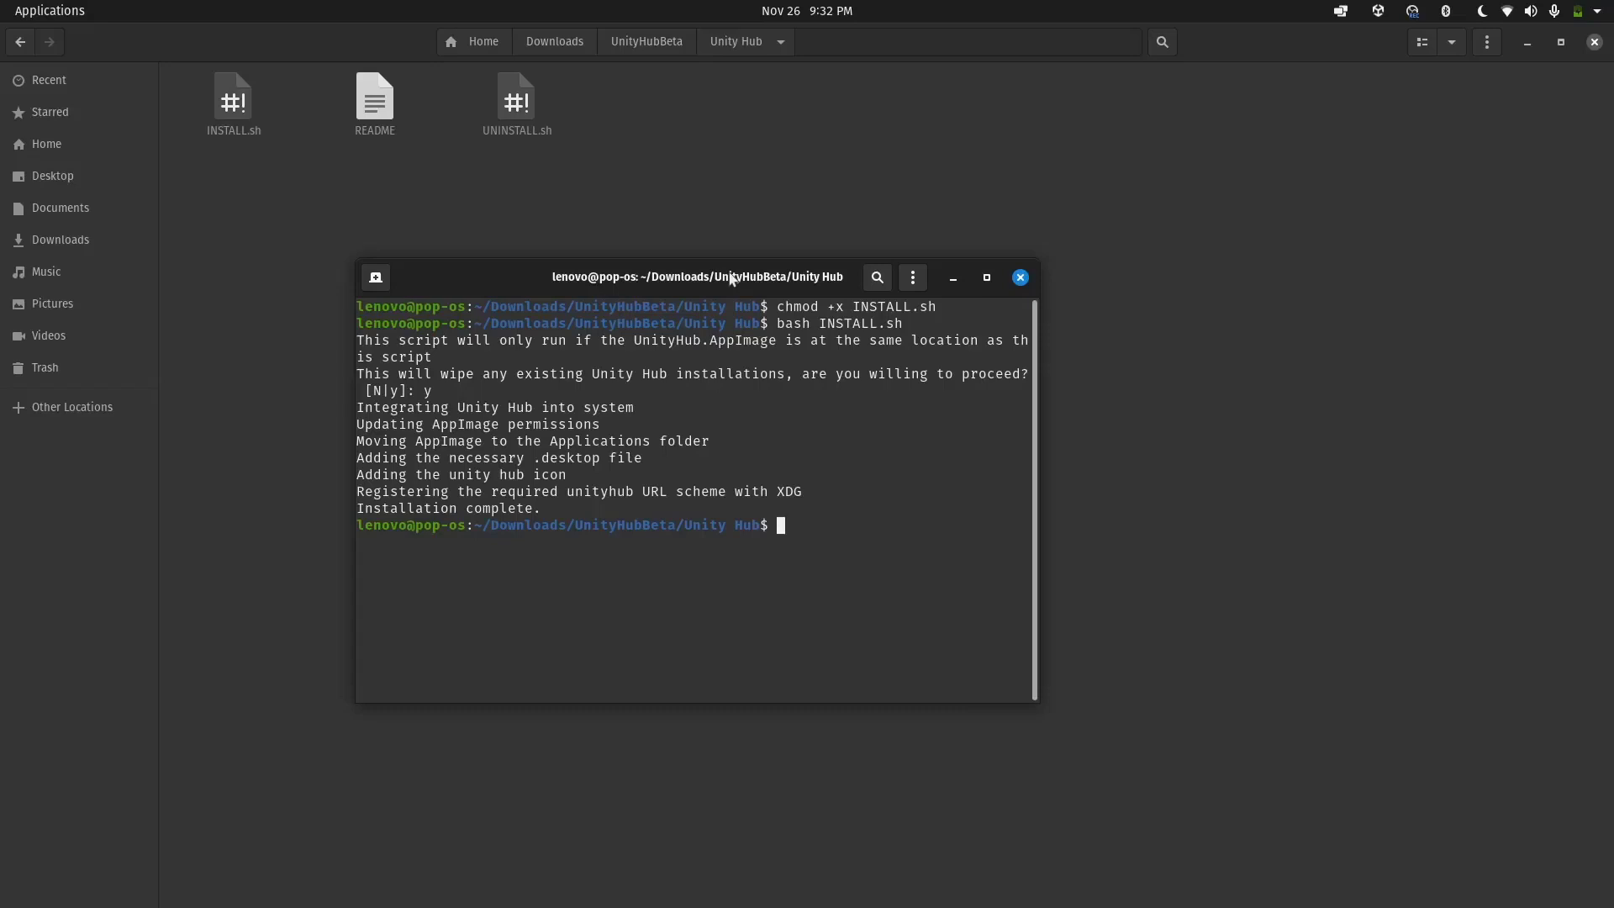
key(super+a)
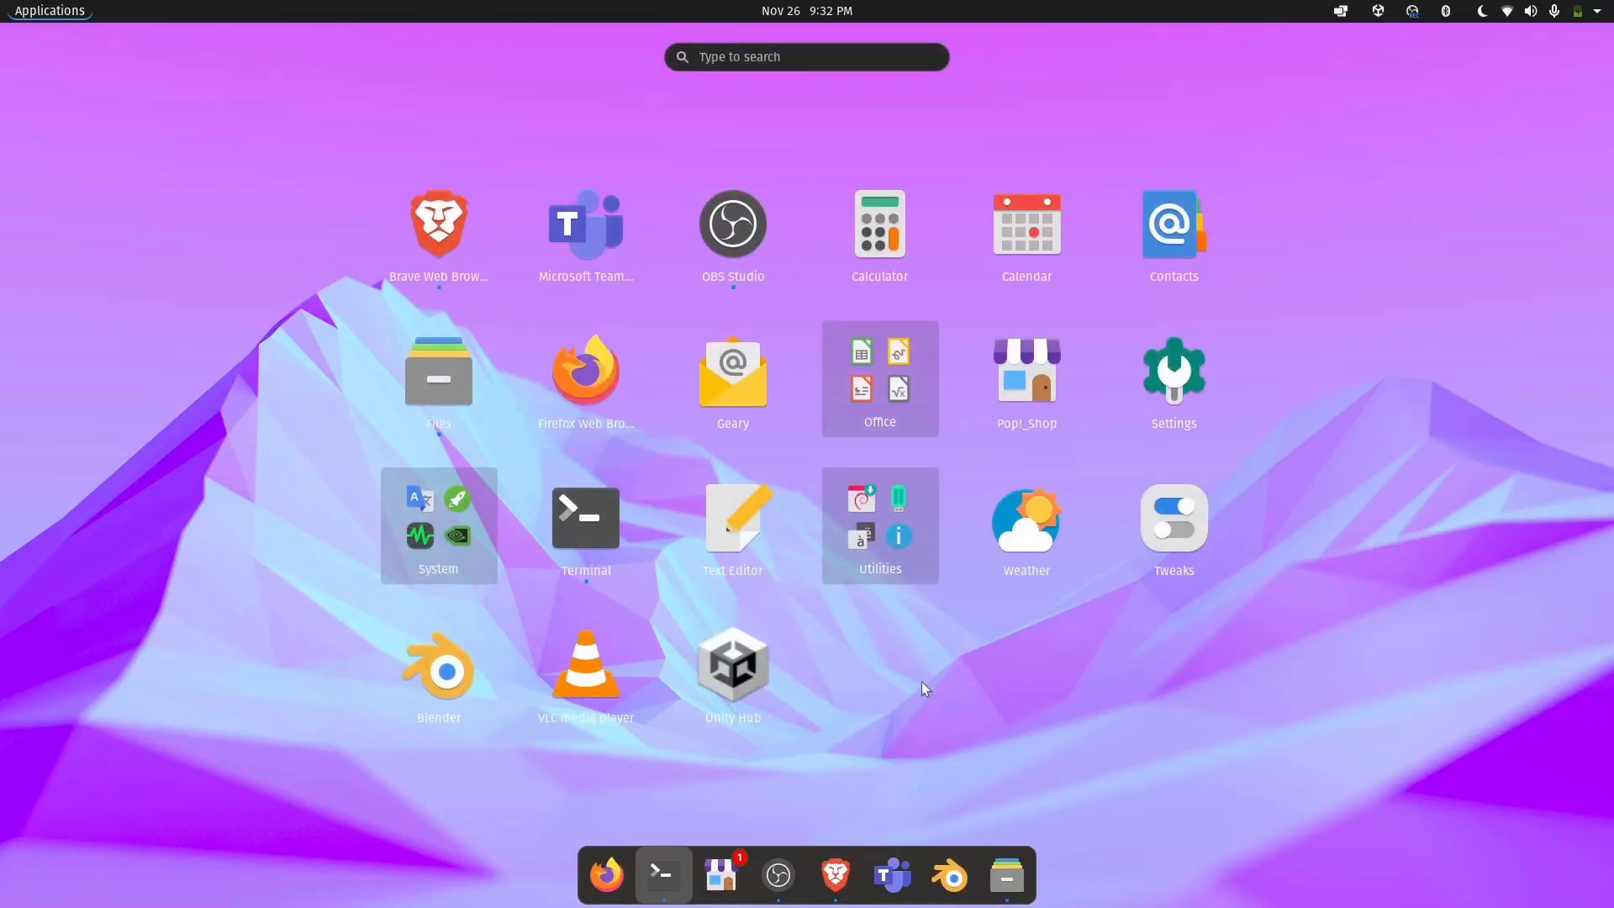
Launch Unity Hub via New Window from its applications-grid icon
right_click(738, 679)
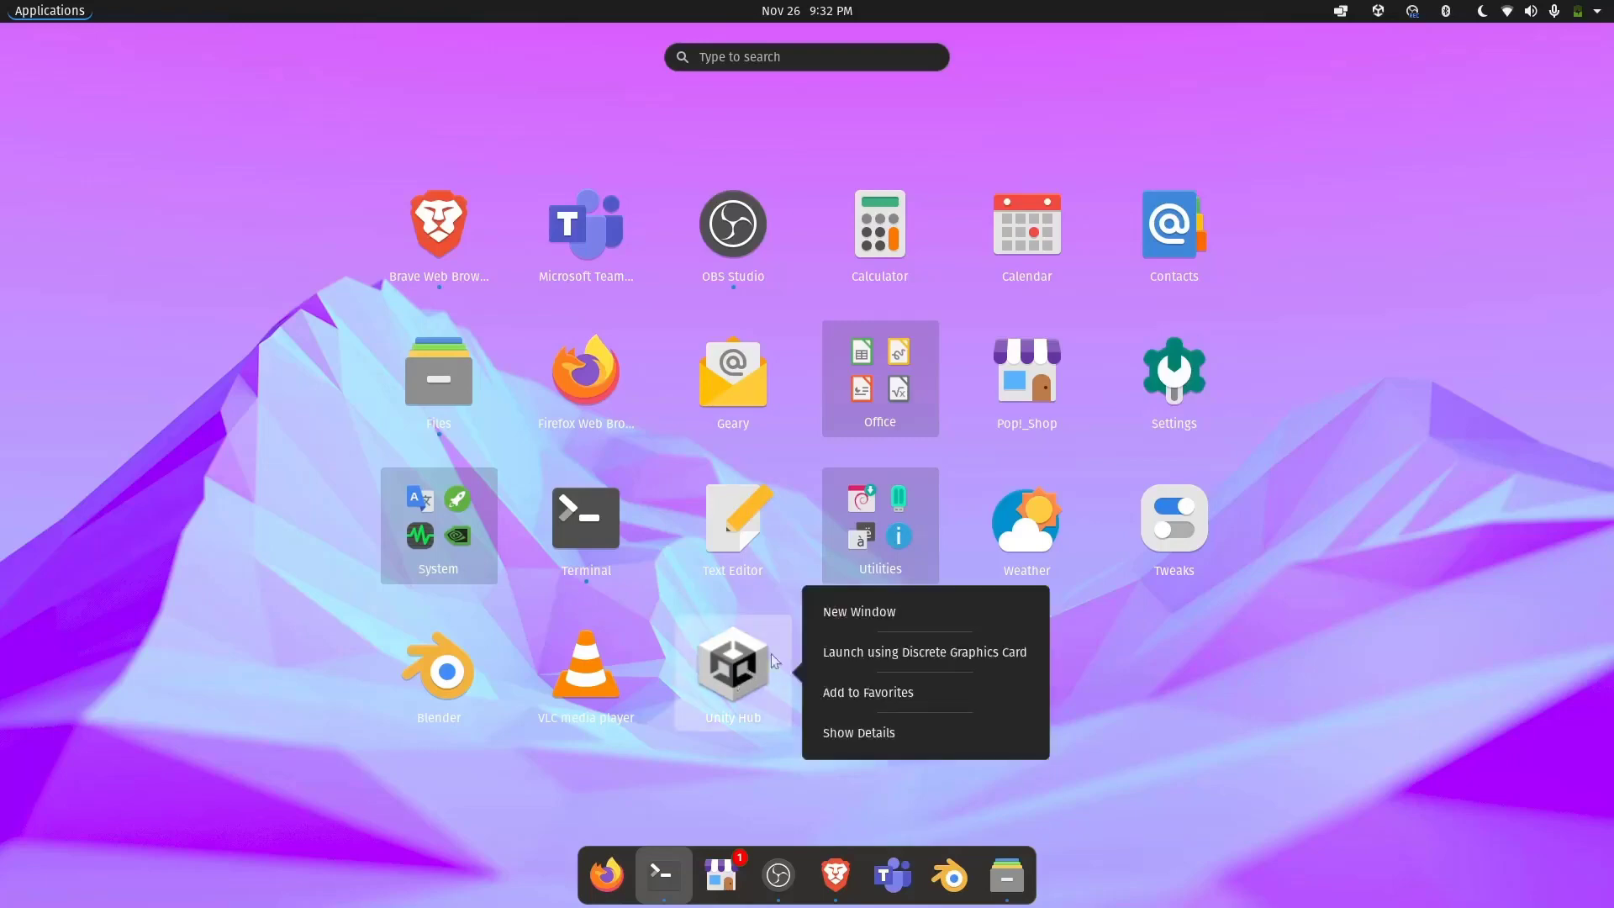
click(880, 620)
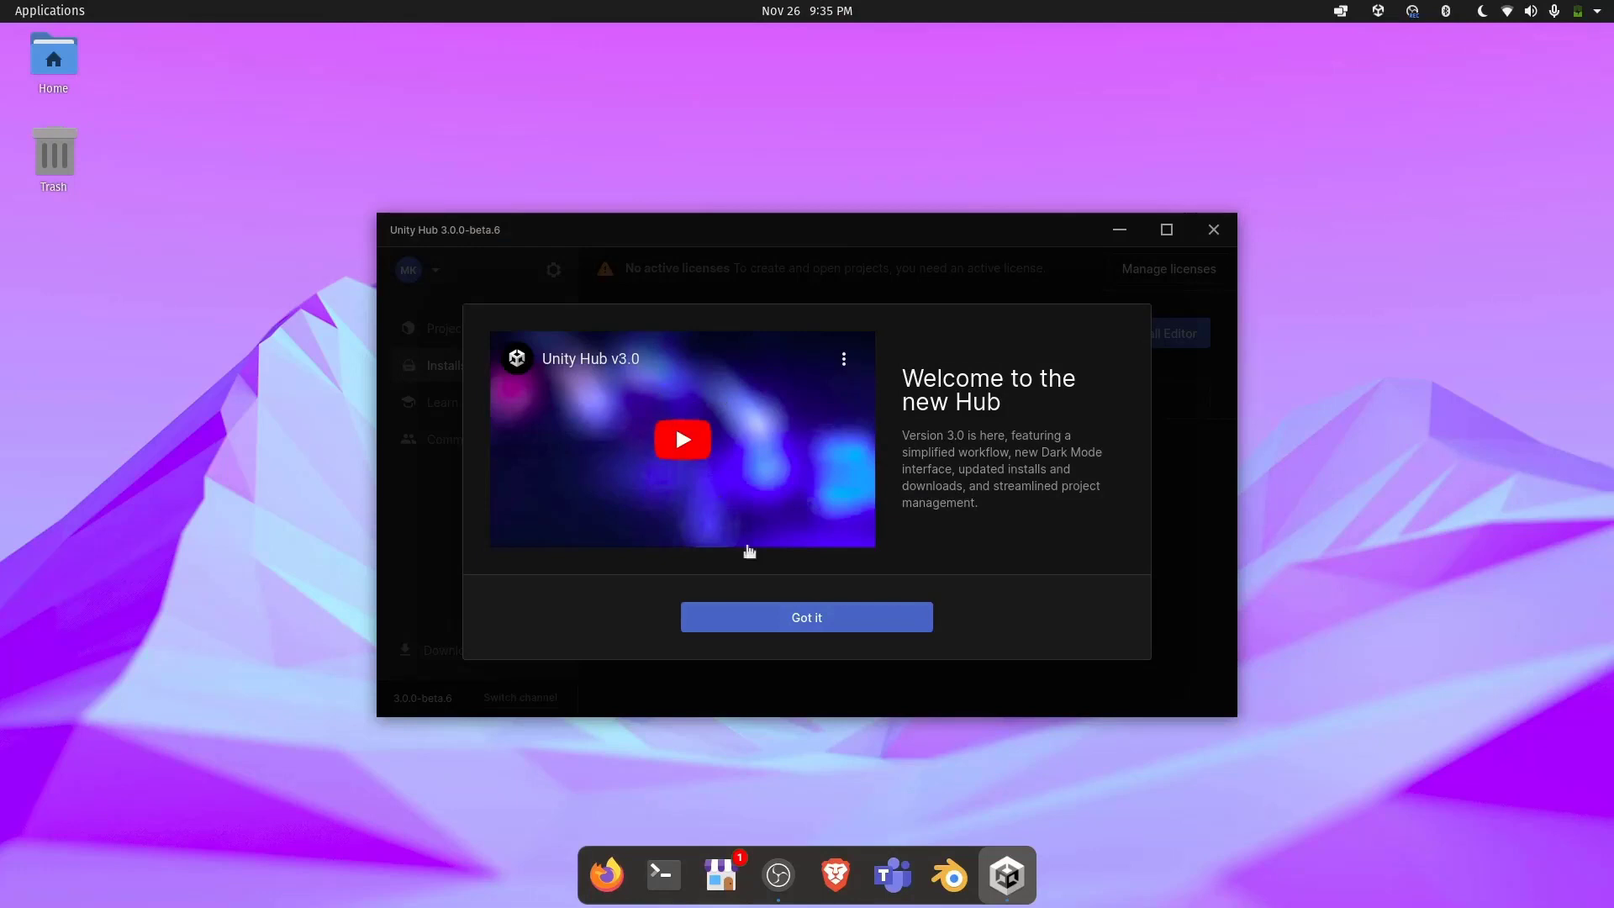
Dismiss the 'Welcome to the new Hub' message with Got it
click(778, 627)
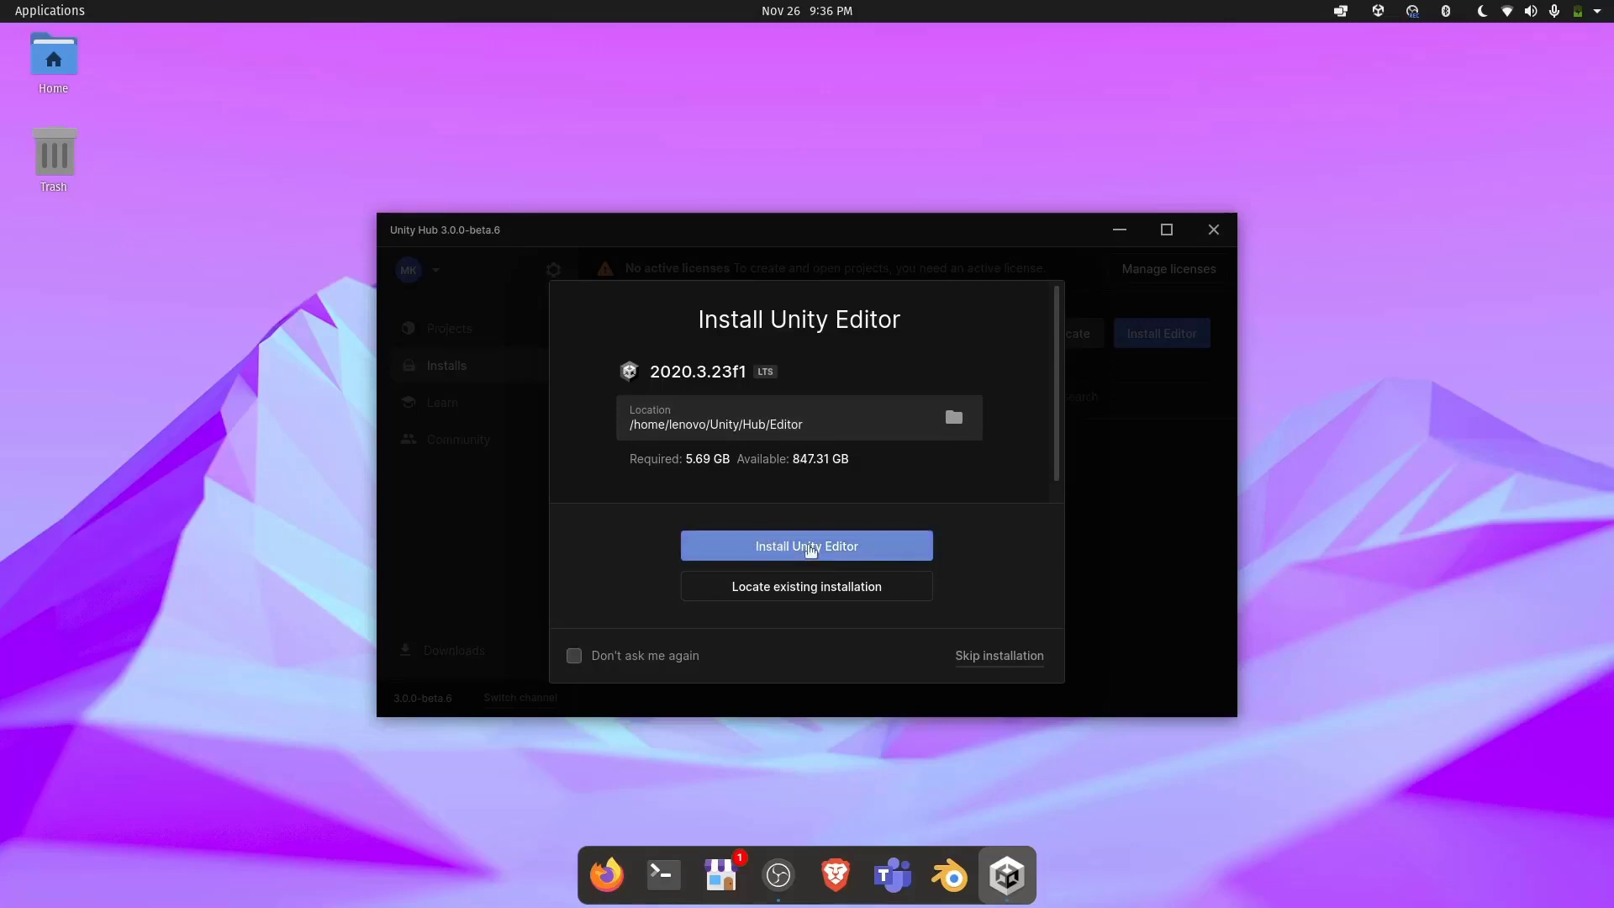
Install the 2020.3.23f1 editor under the Personal Edition license and check its download components
click(810, 549)
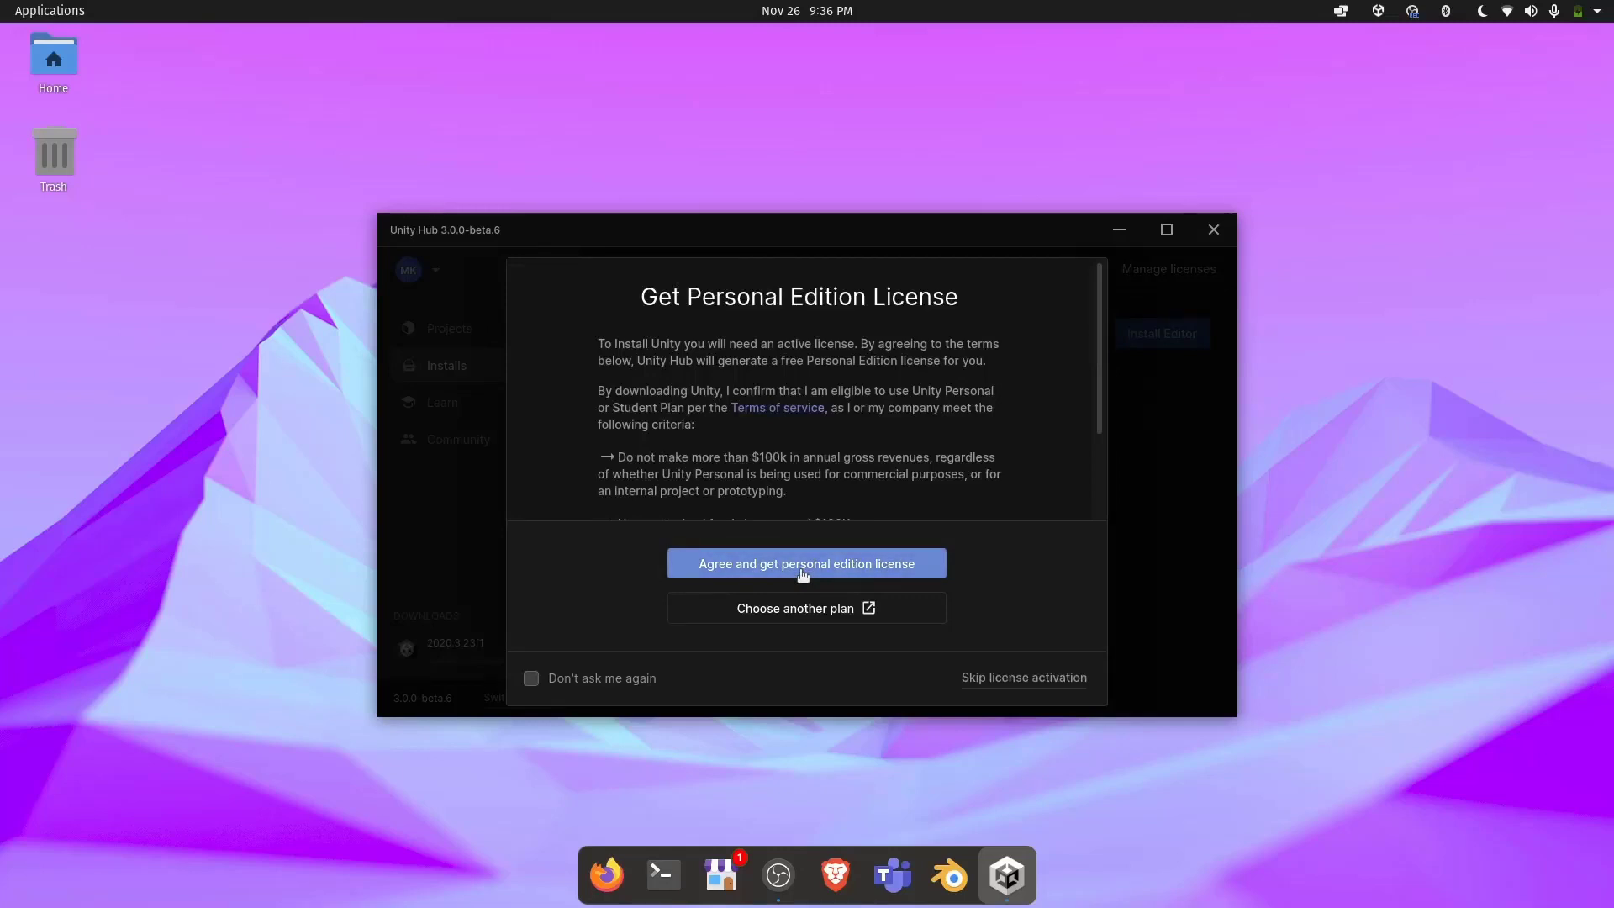
click(805, 570)
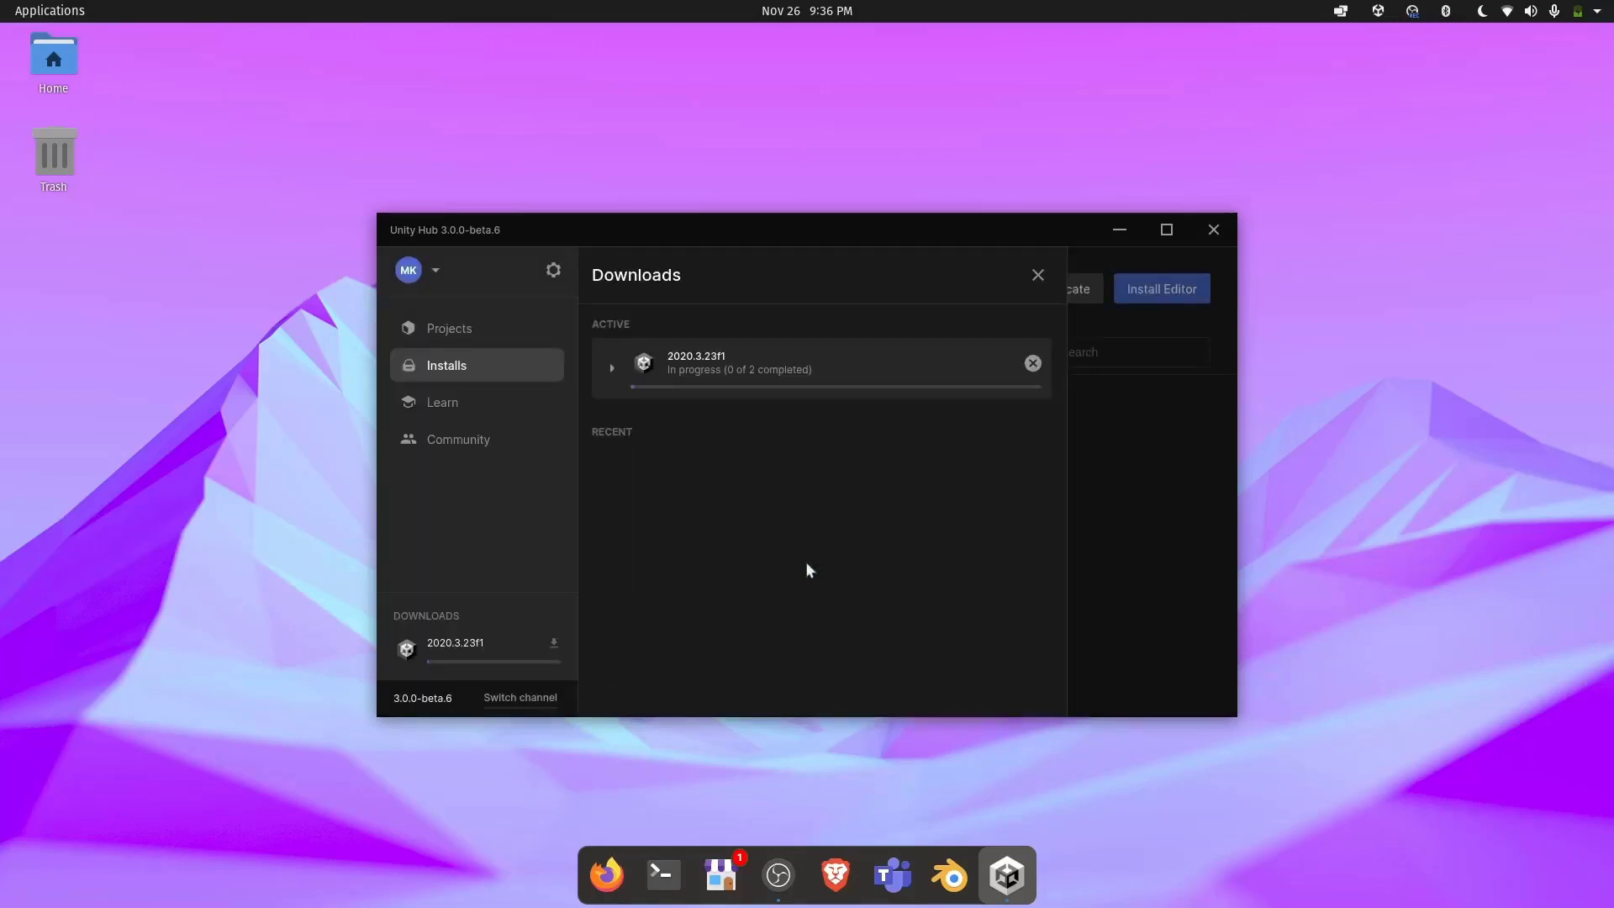
click(619, 370)
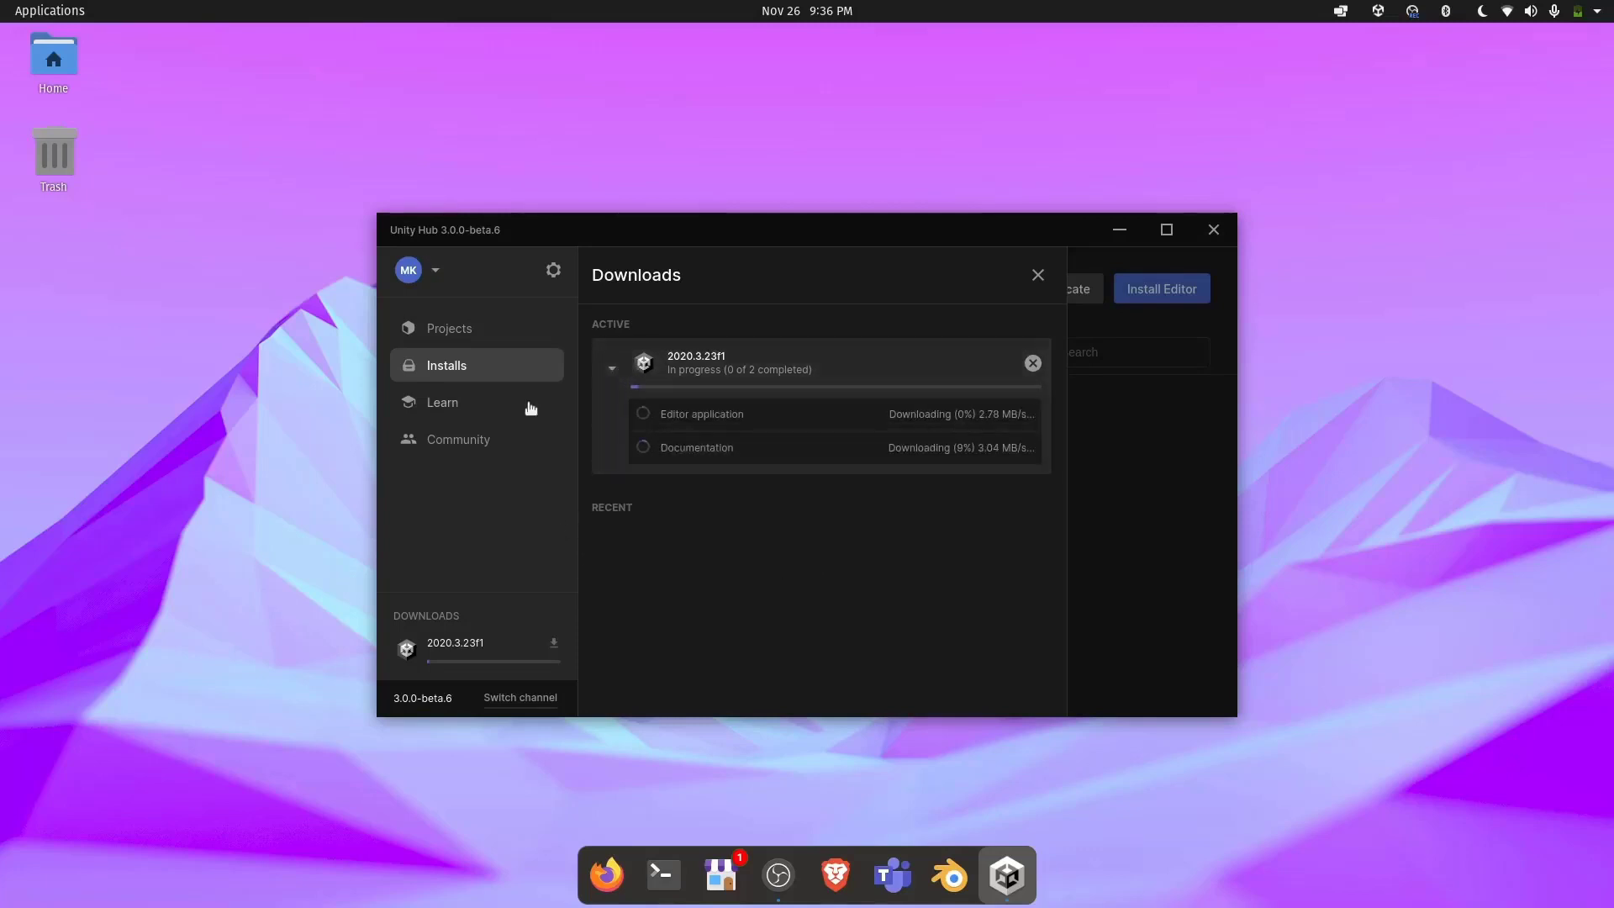
click(469, 372)
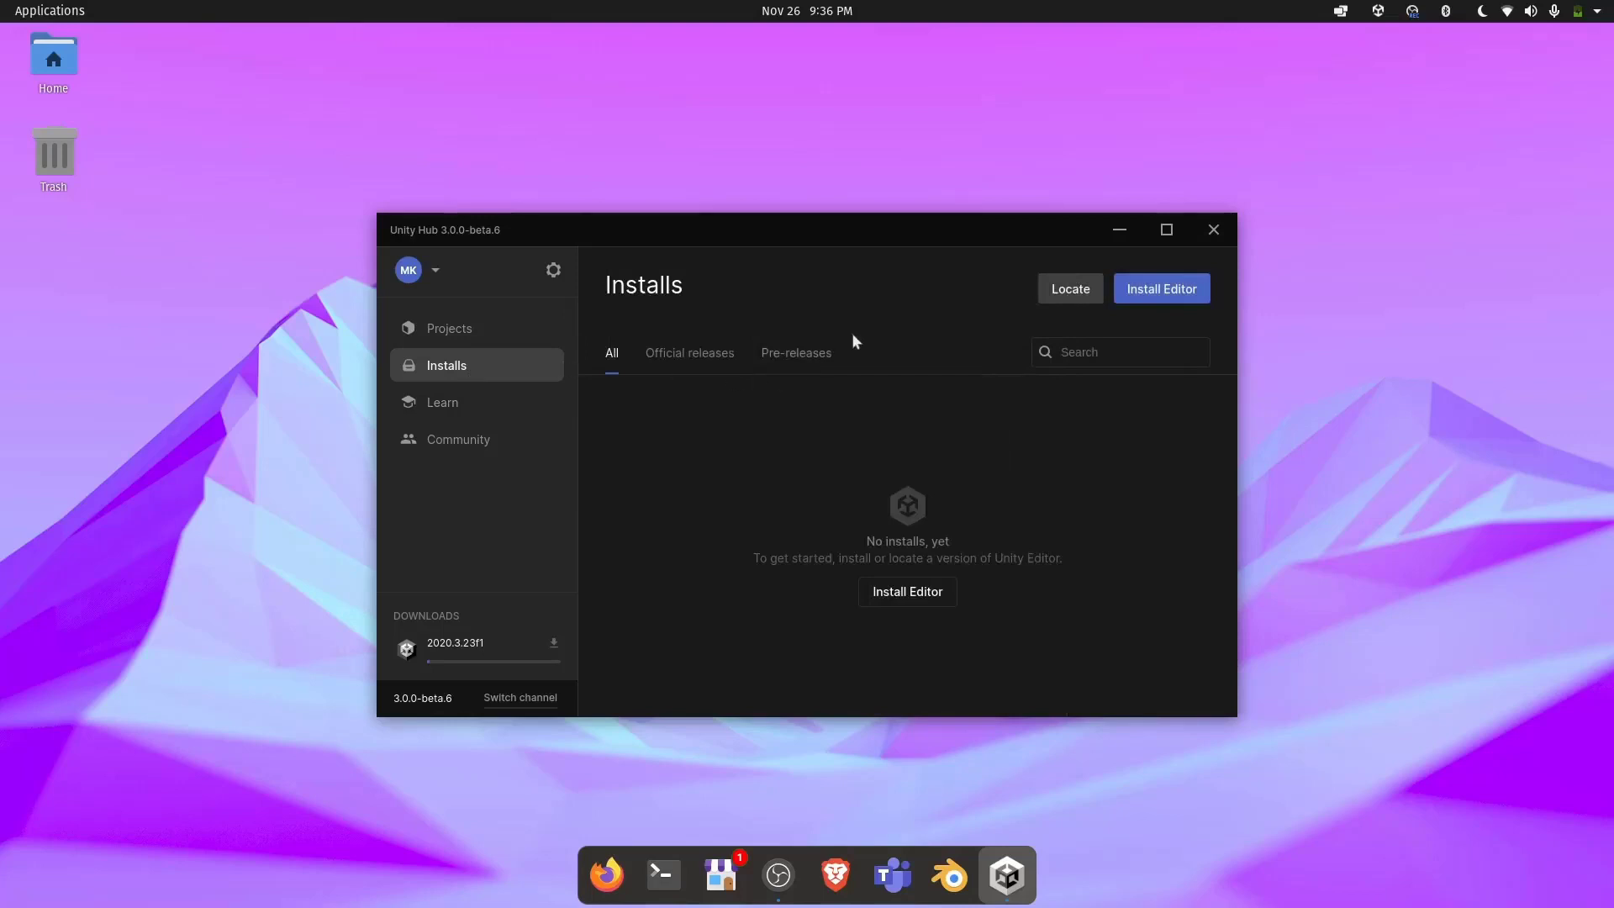
Browse the Official releases, Pre-releases and All install filters, reopen Downloads, and maximize the Hub
click(689, 349)
click(787, 352)
click(617, 350)
click(461, 613)
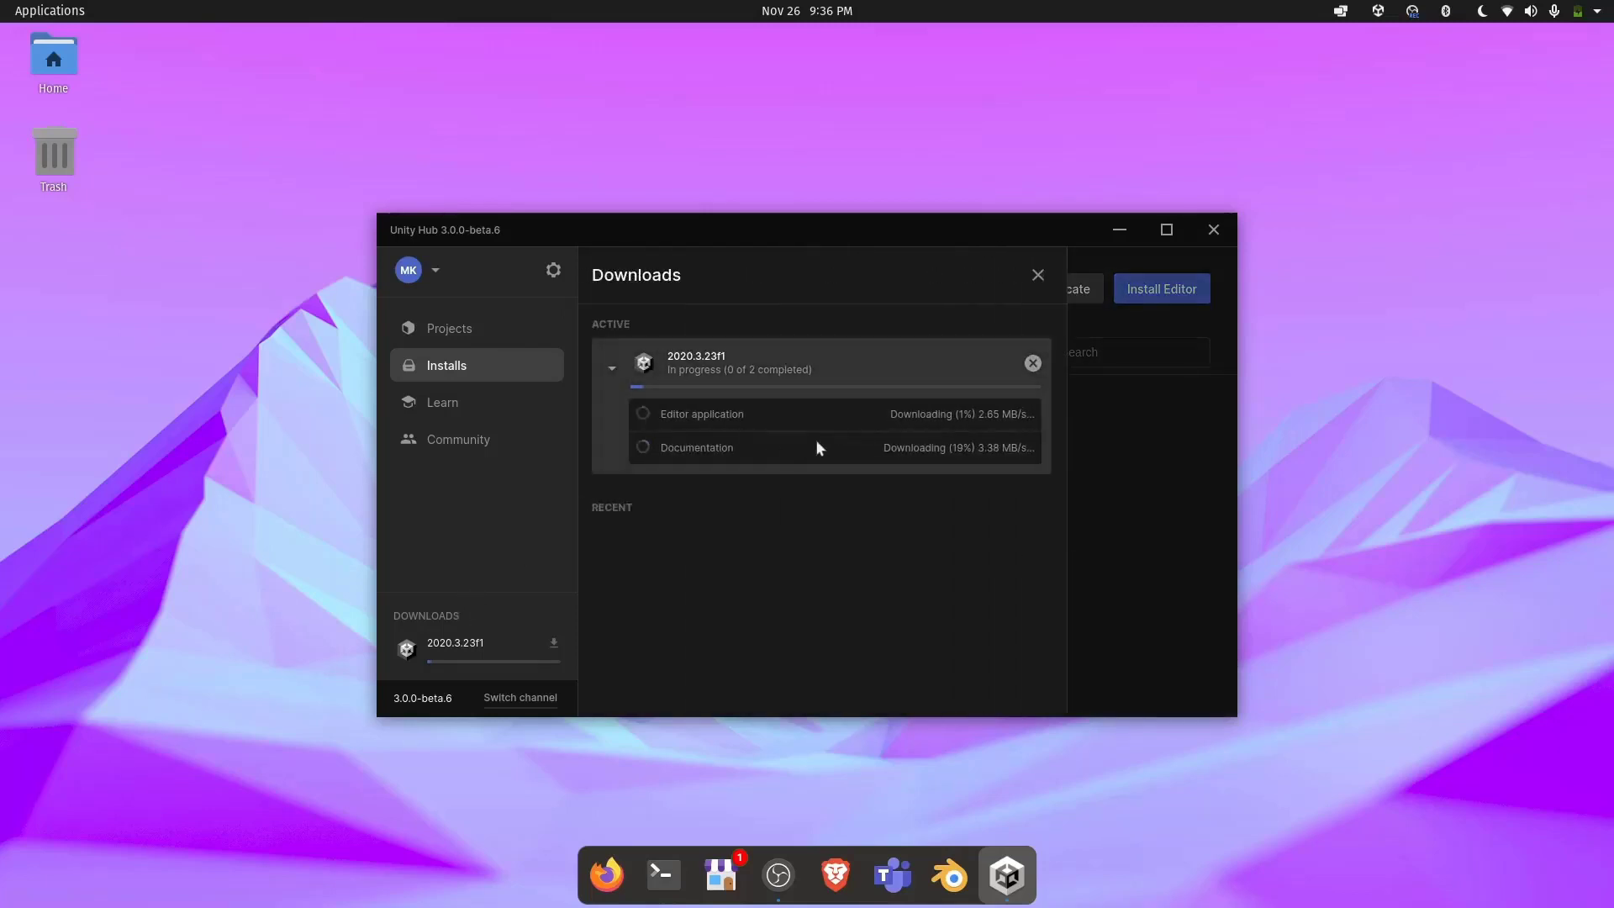
click(1166, 230)
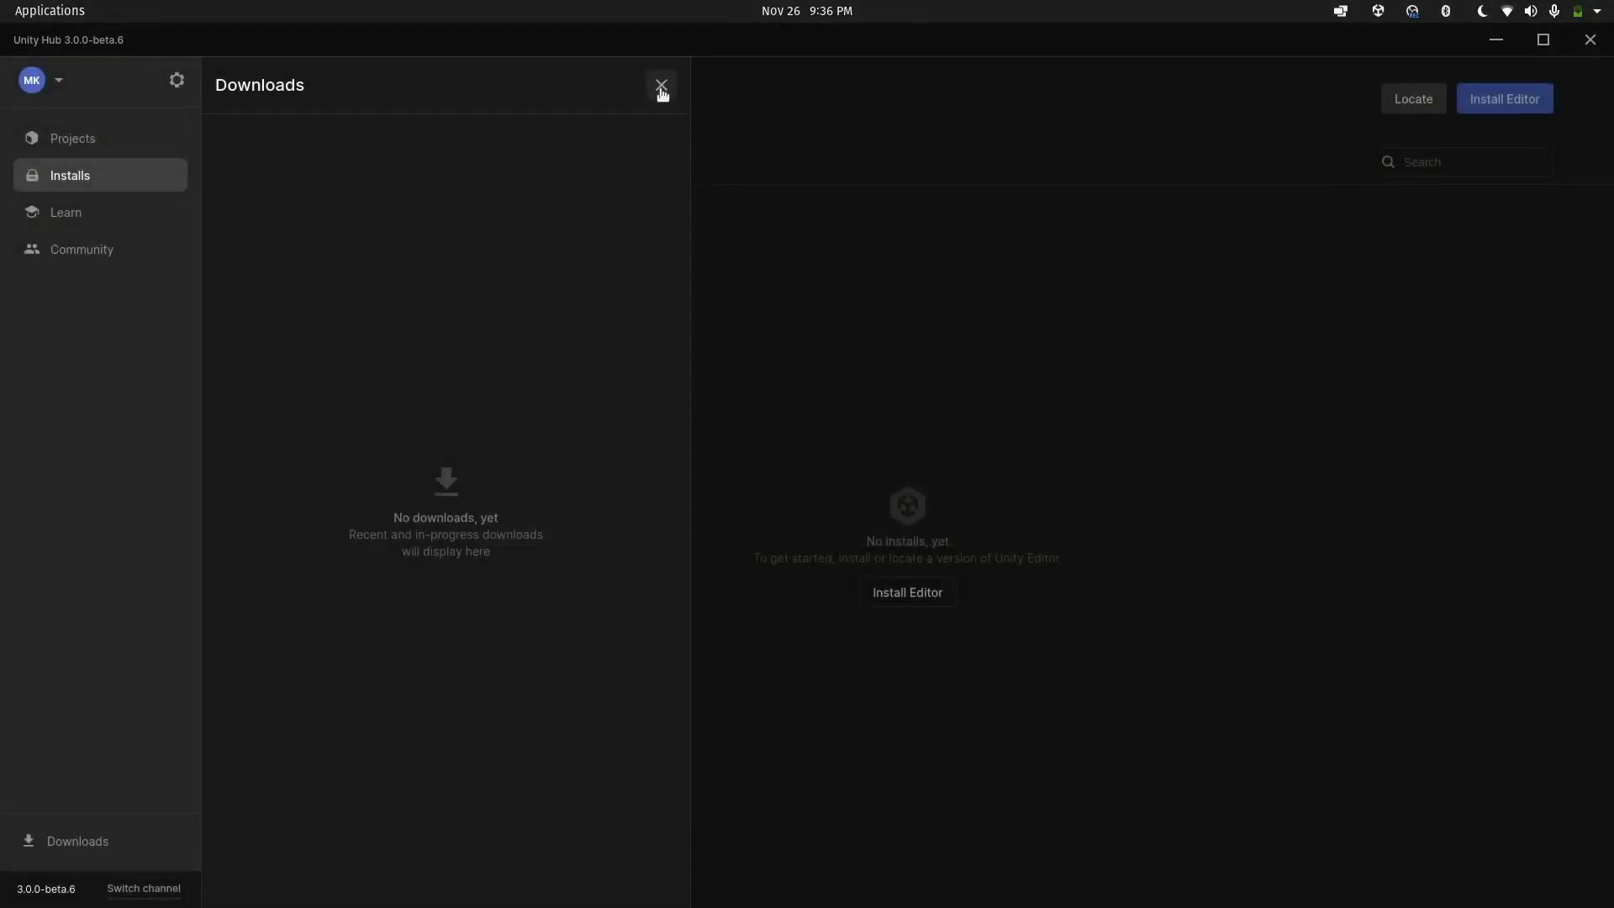
Start a new editor install and pick Unity 2020.3.23f1 LTS
click(662, 88)
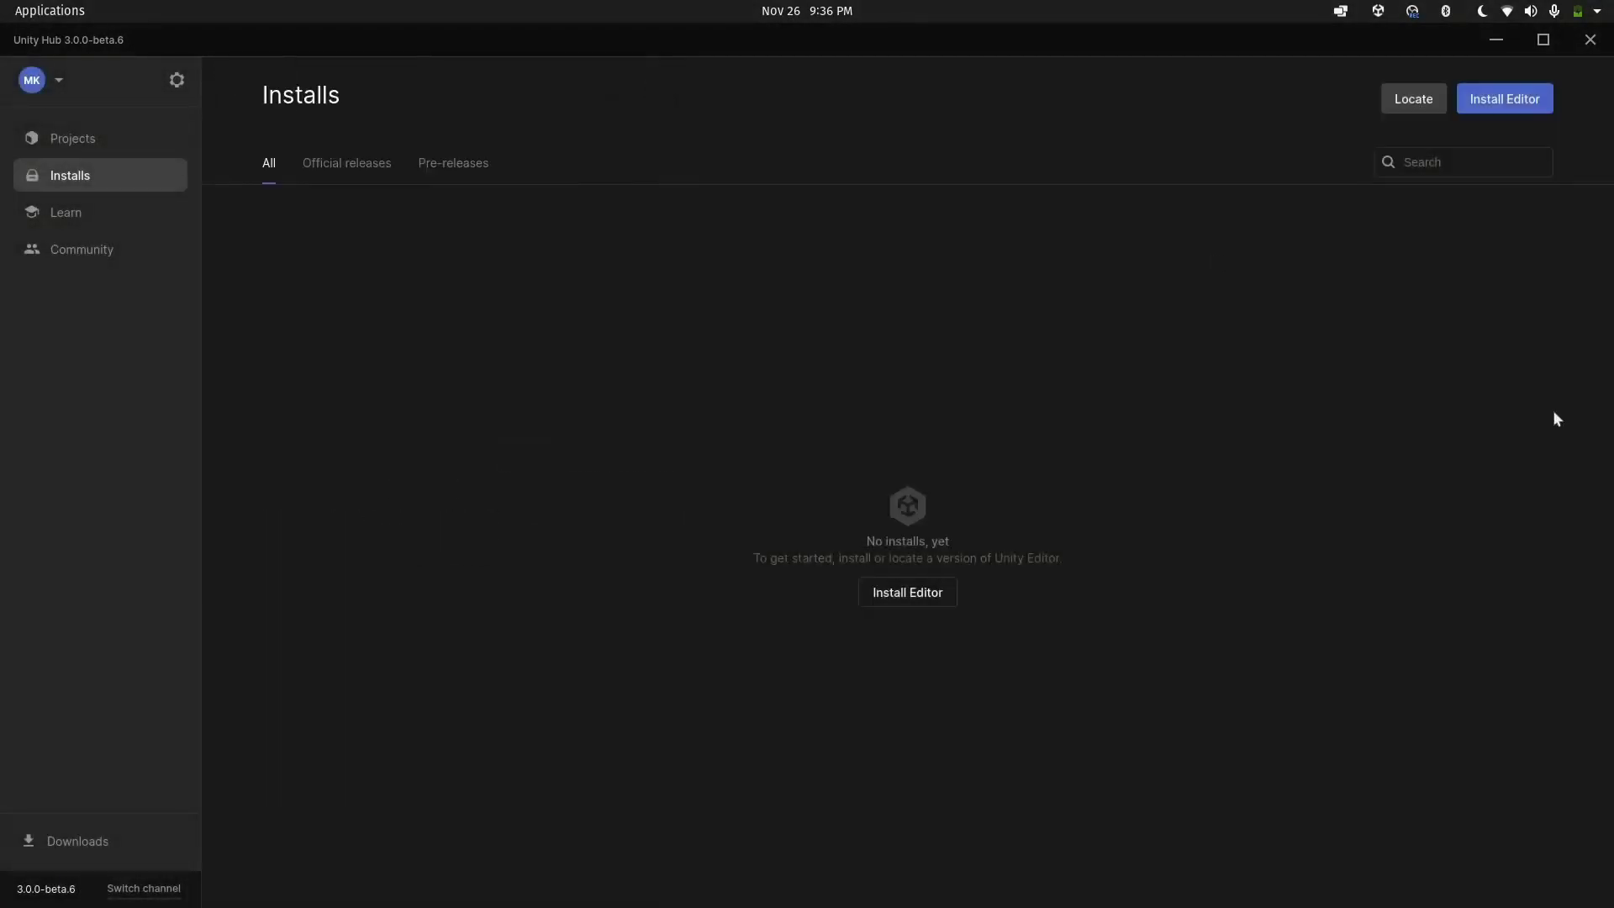
click(1493, 100)
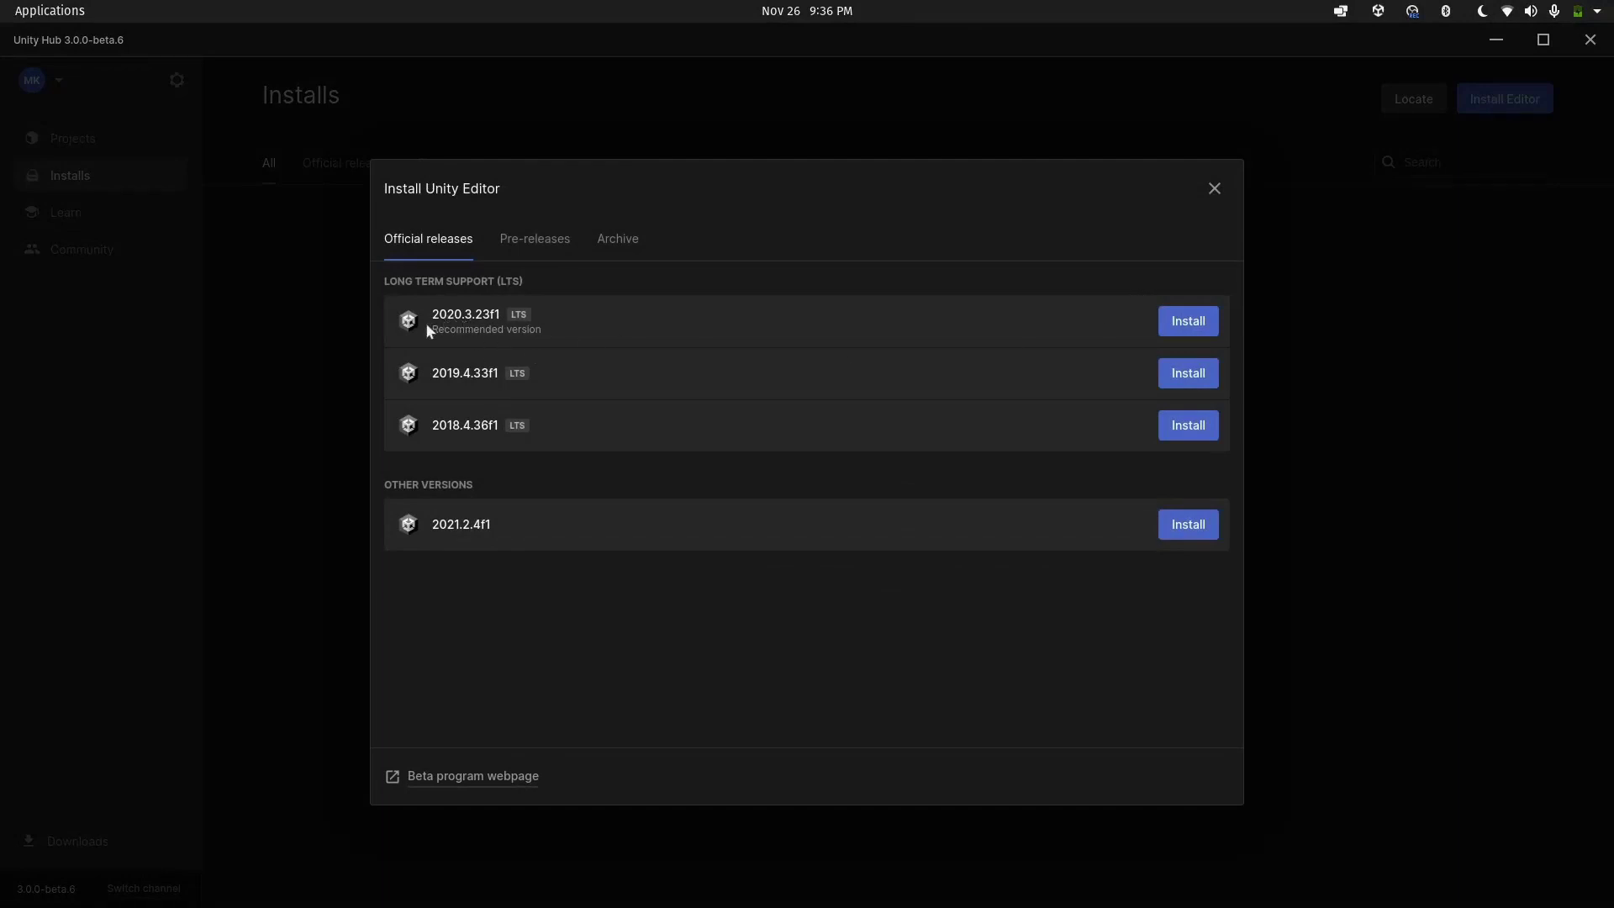
click(1175, 330)
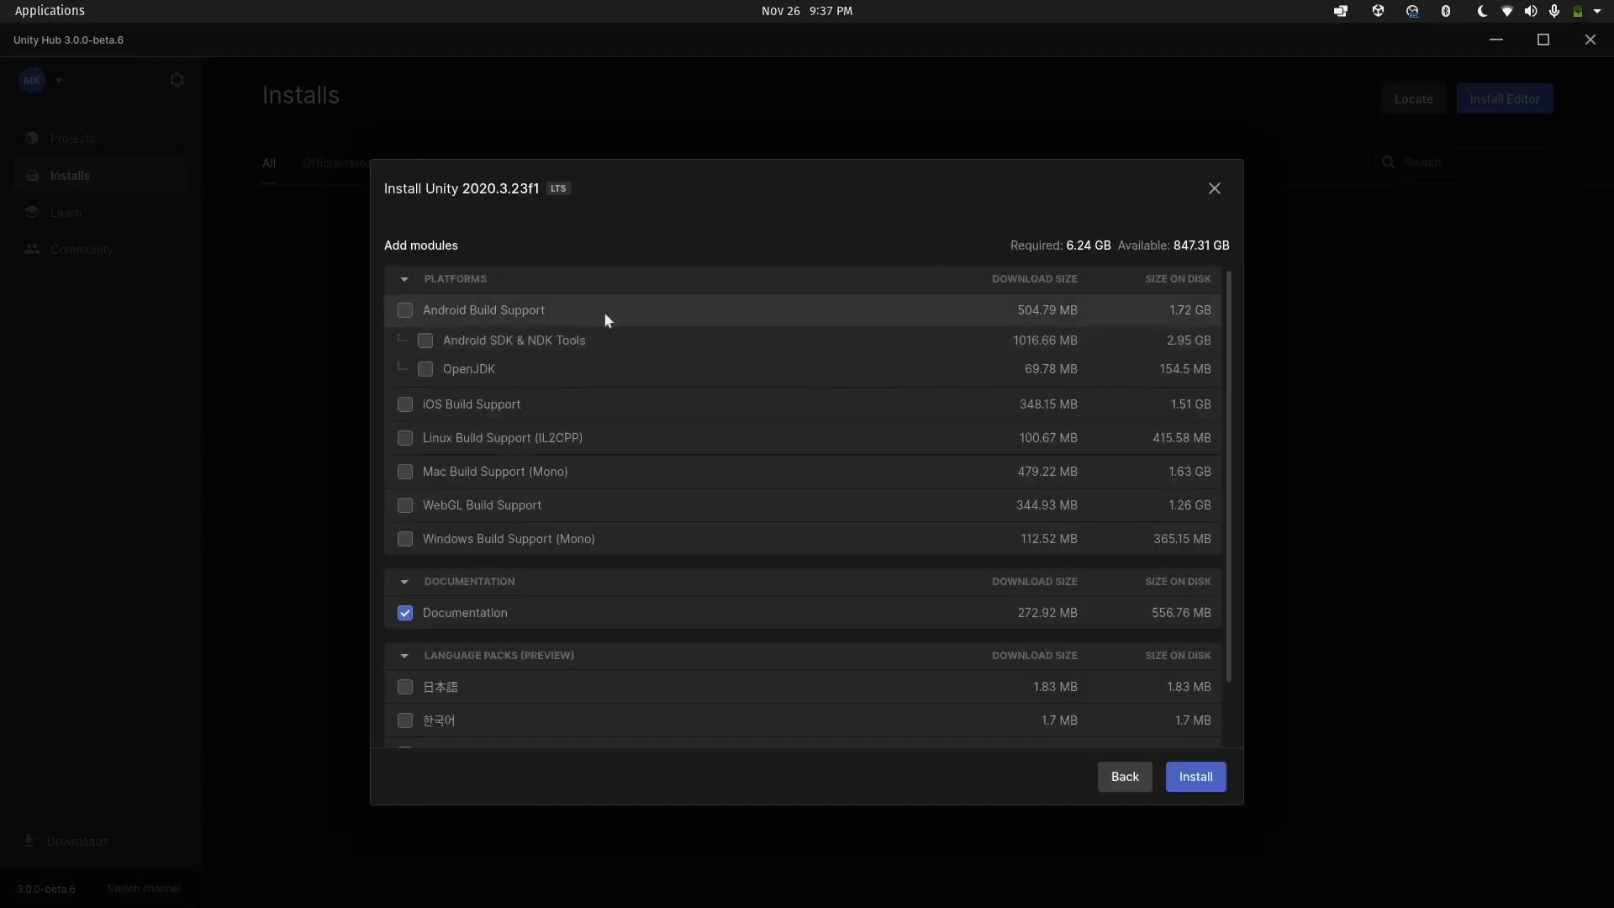
Add Android Build Support, Android SDK & NDK Tools and OpenJDK modules to the install
click(405, 310)
click(425, 340)
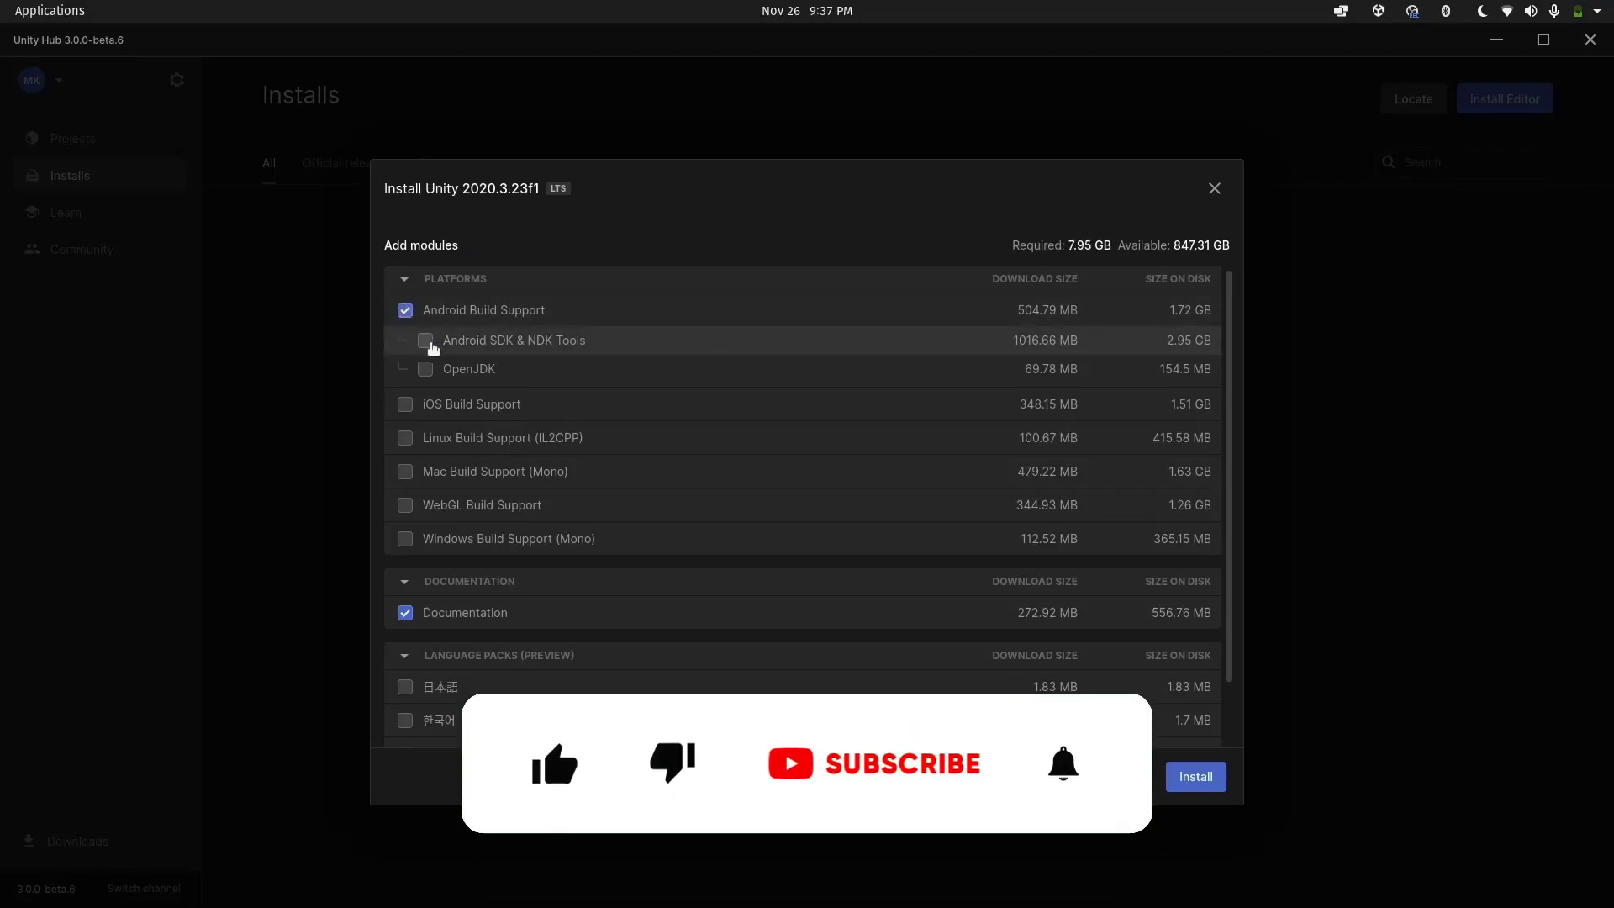
click(426, 370)
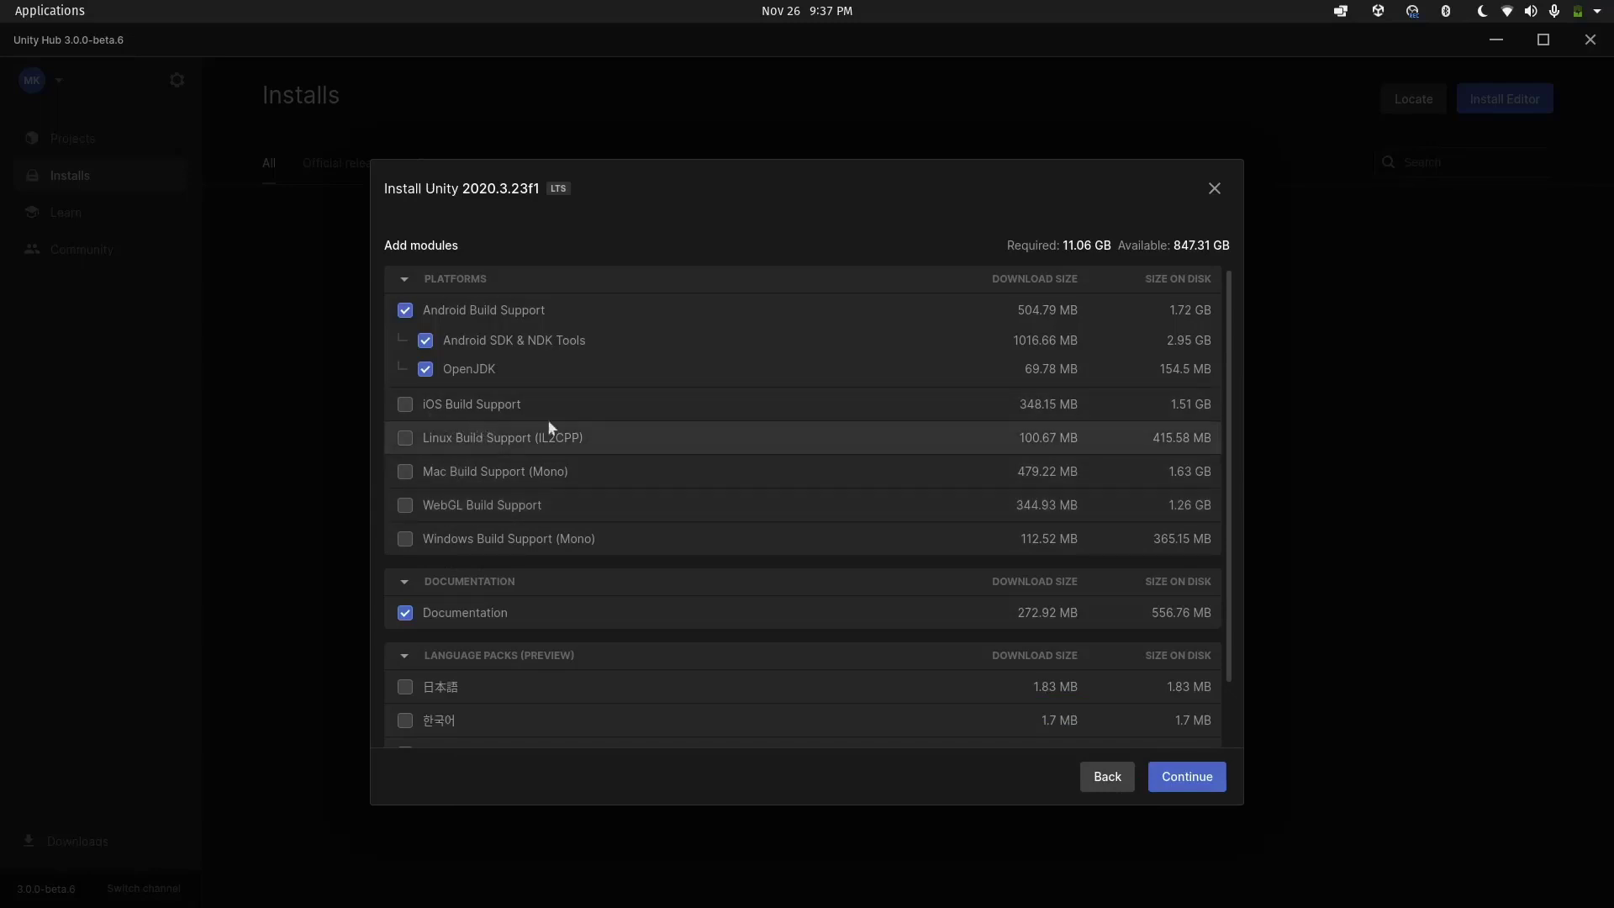
scroll(1148, 711, down, 3)
Agree to the Android SDK/NDK license, install 2020.3.23f1 with its modules, then return to Projects
click(1185, 777)
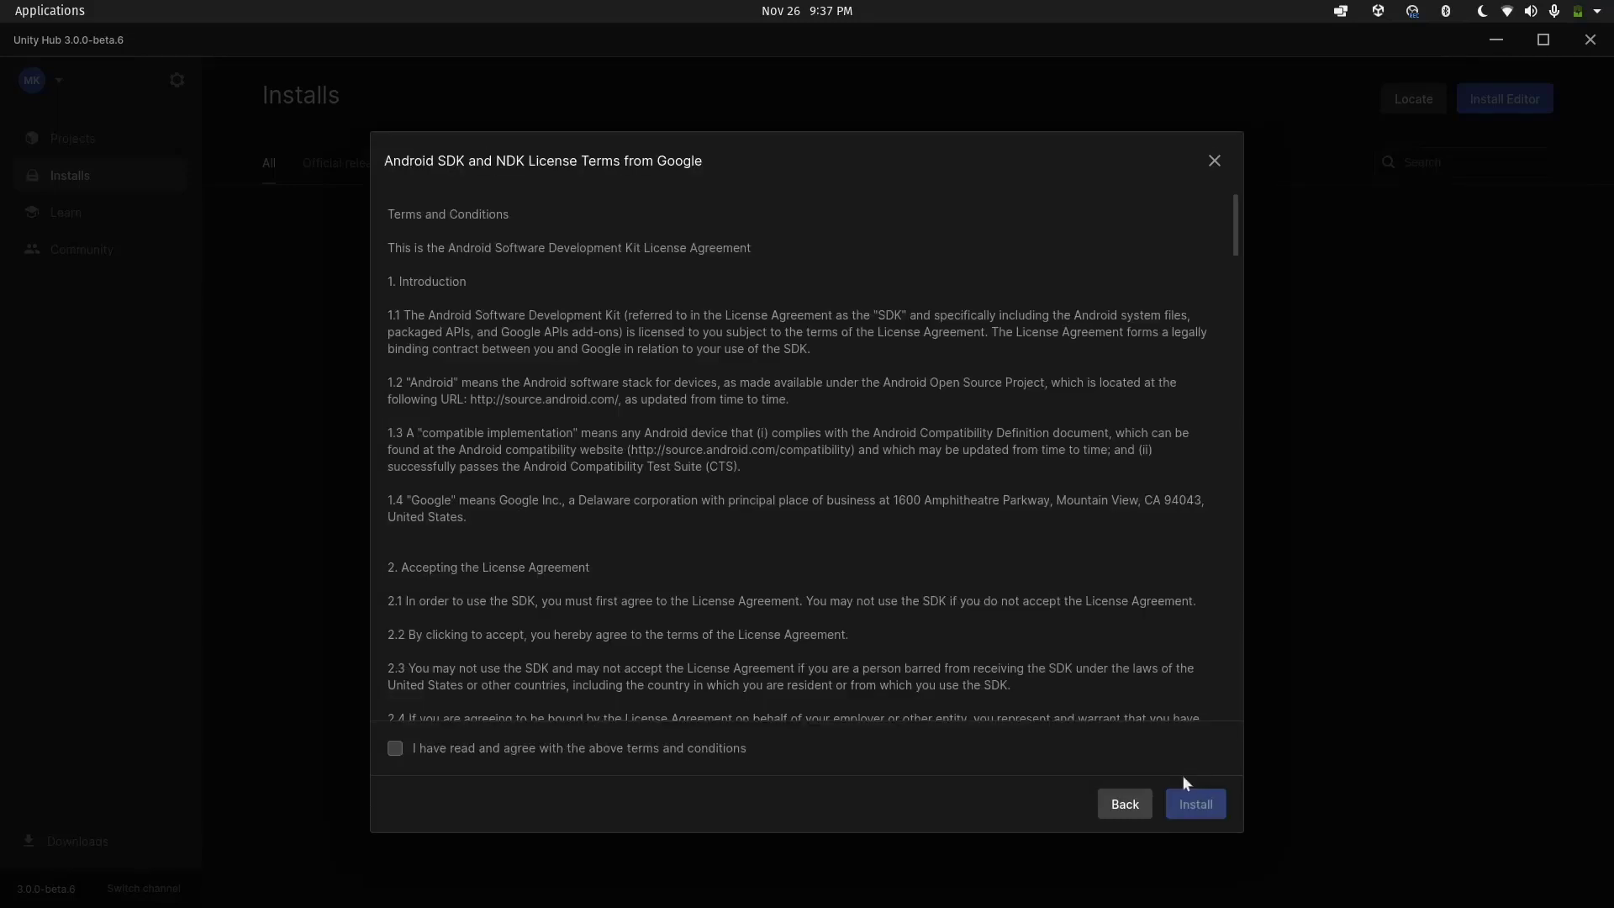
click(394, 748)
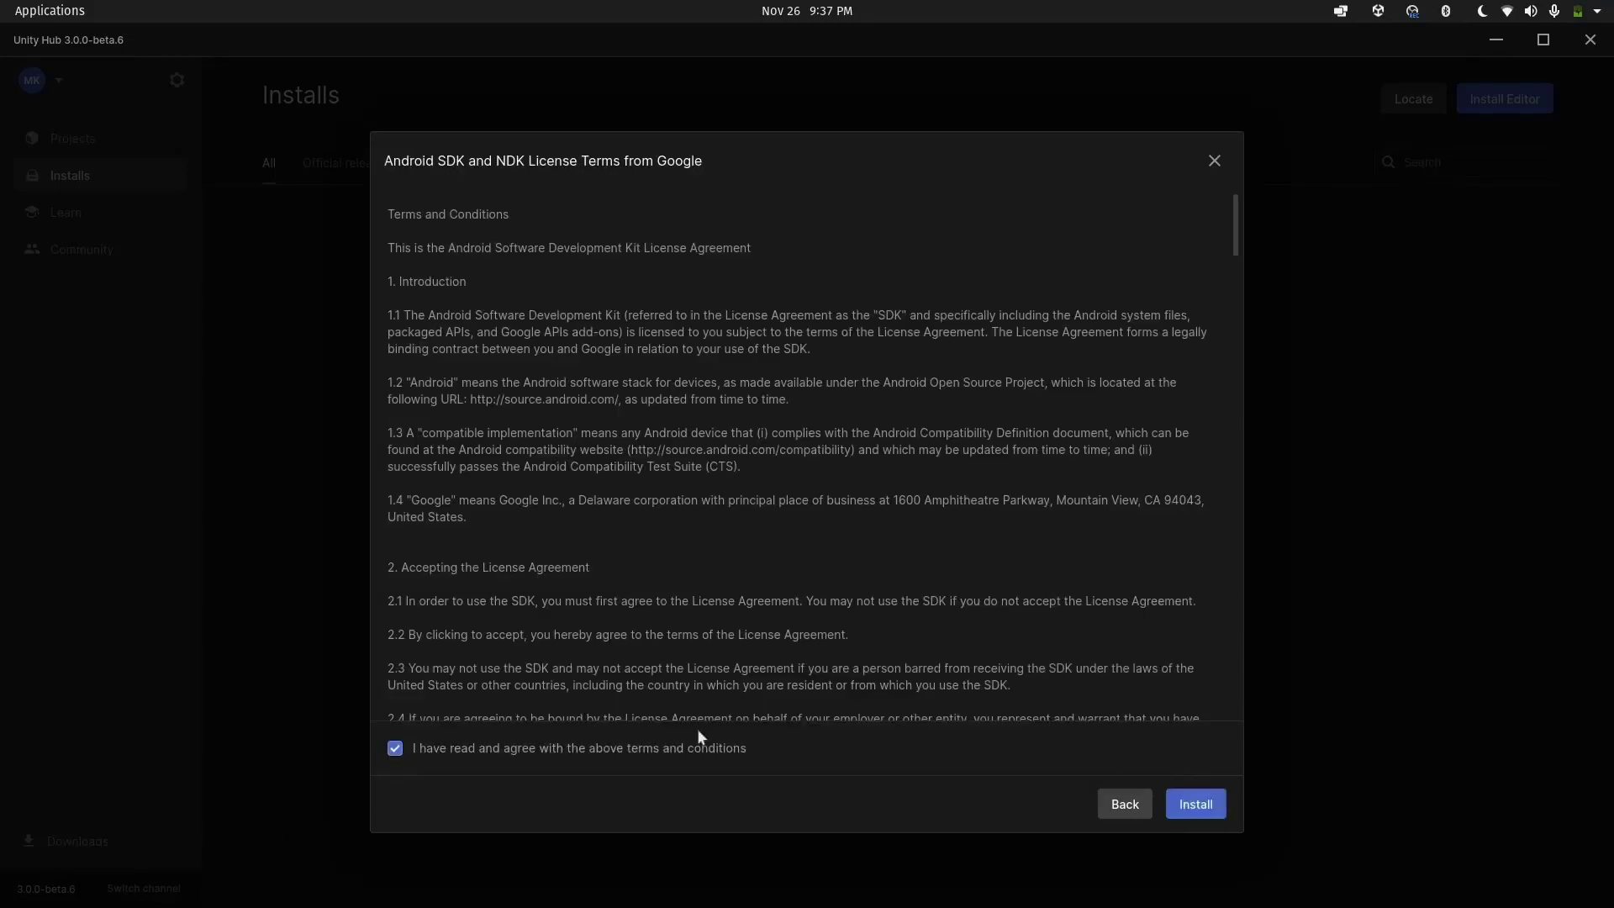
click(1207, 811)
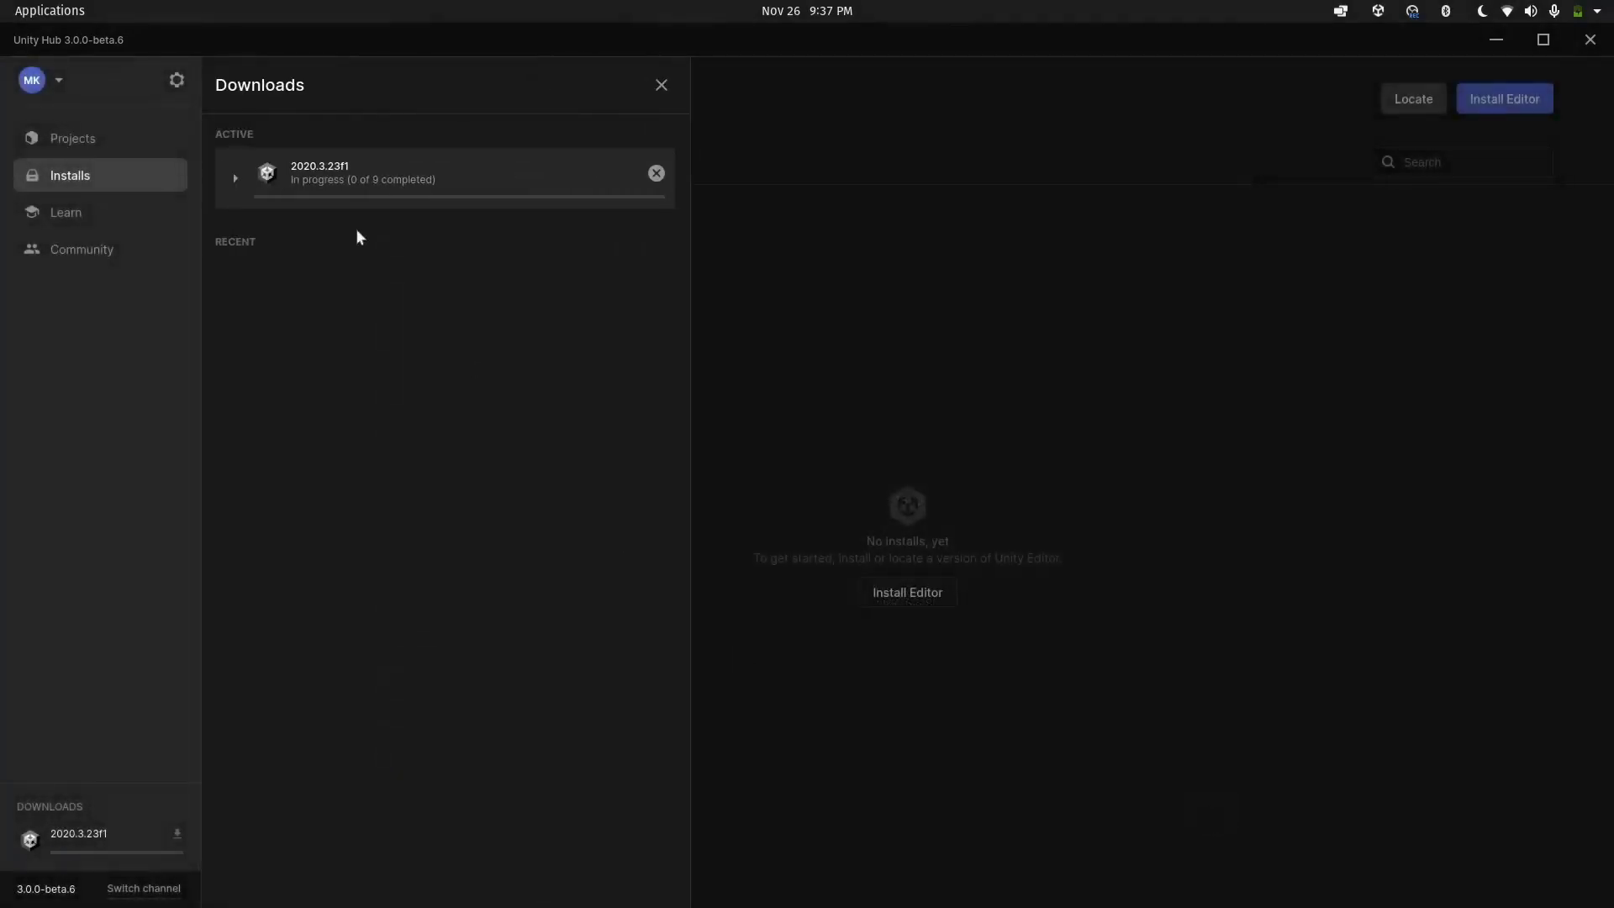
click(237, 180)
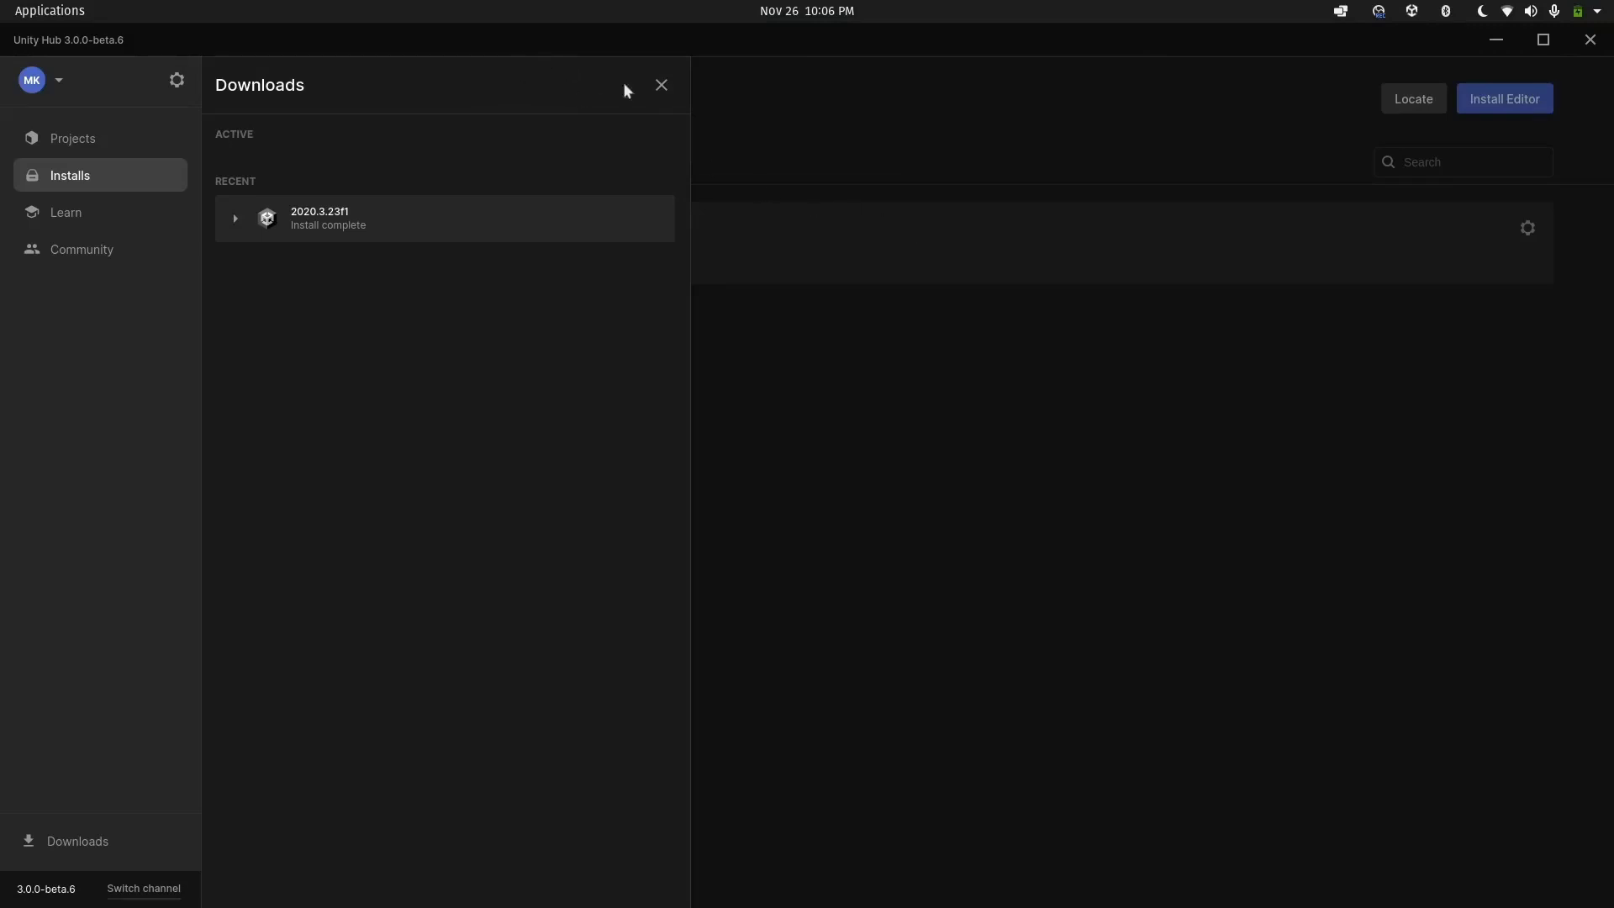
click(78, 140)
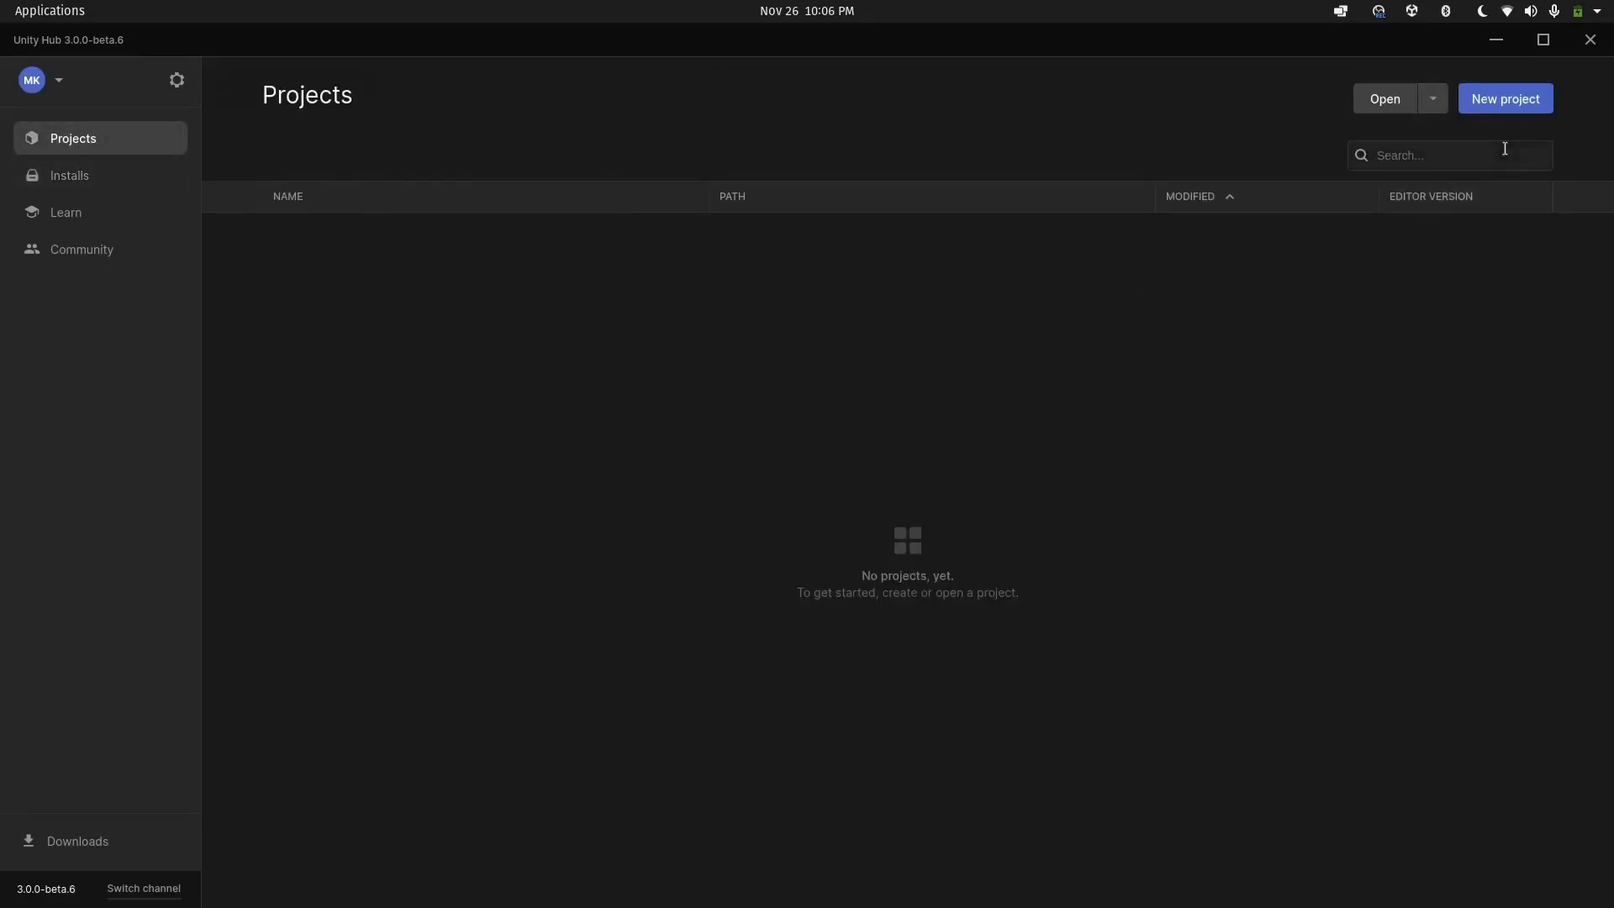
Create 'My project' from the 3D Sample Scene (URP) template on editor 2020.3.23f1
click(1480, 107)
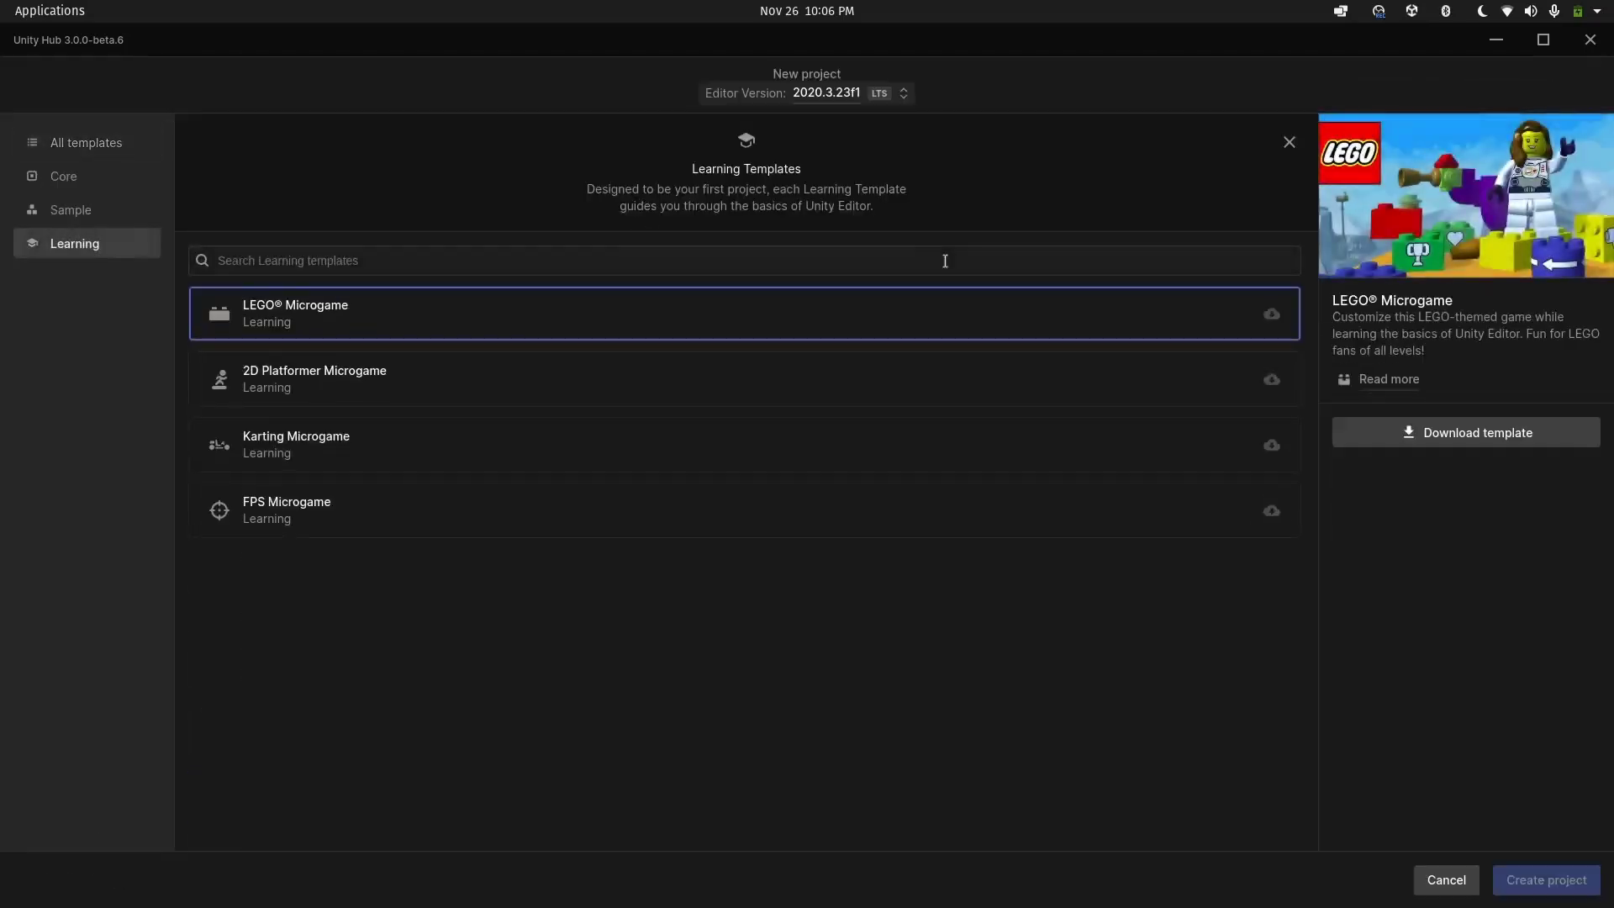
click(98, 154)
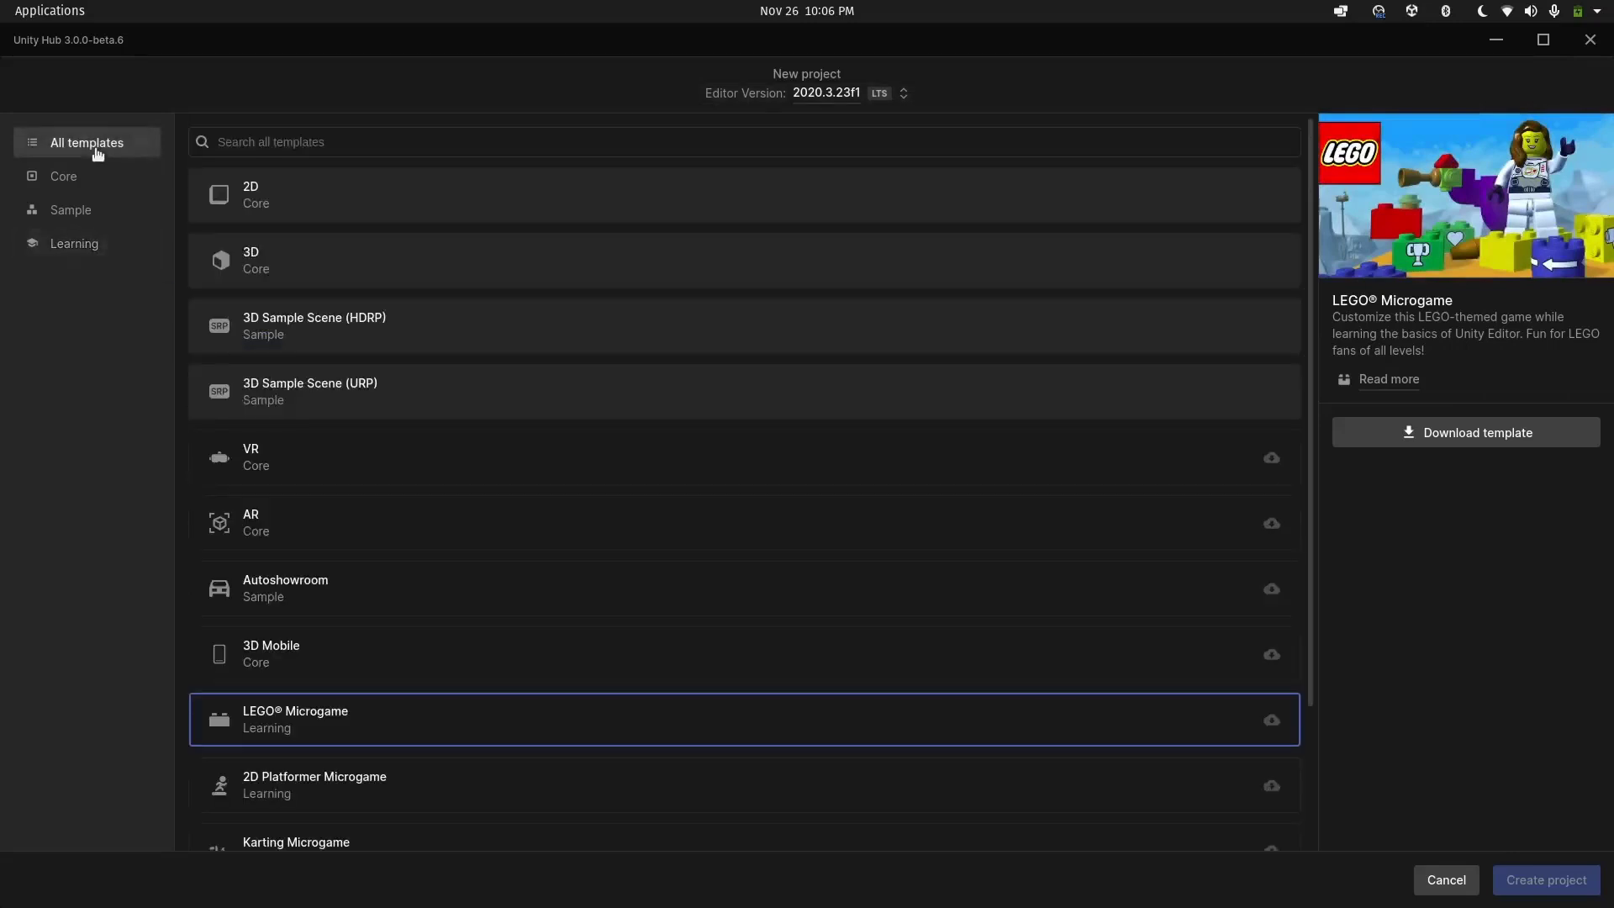
click(279, 385)
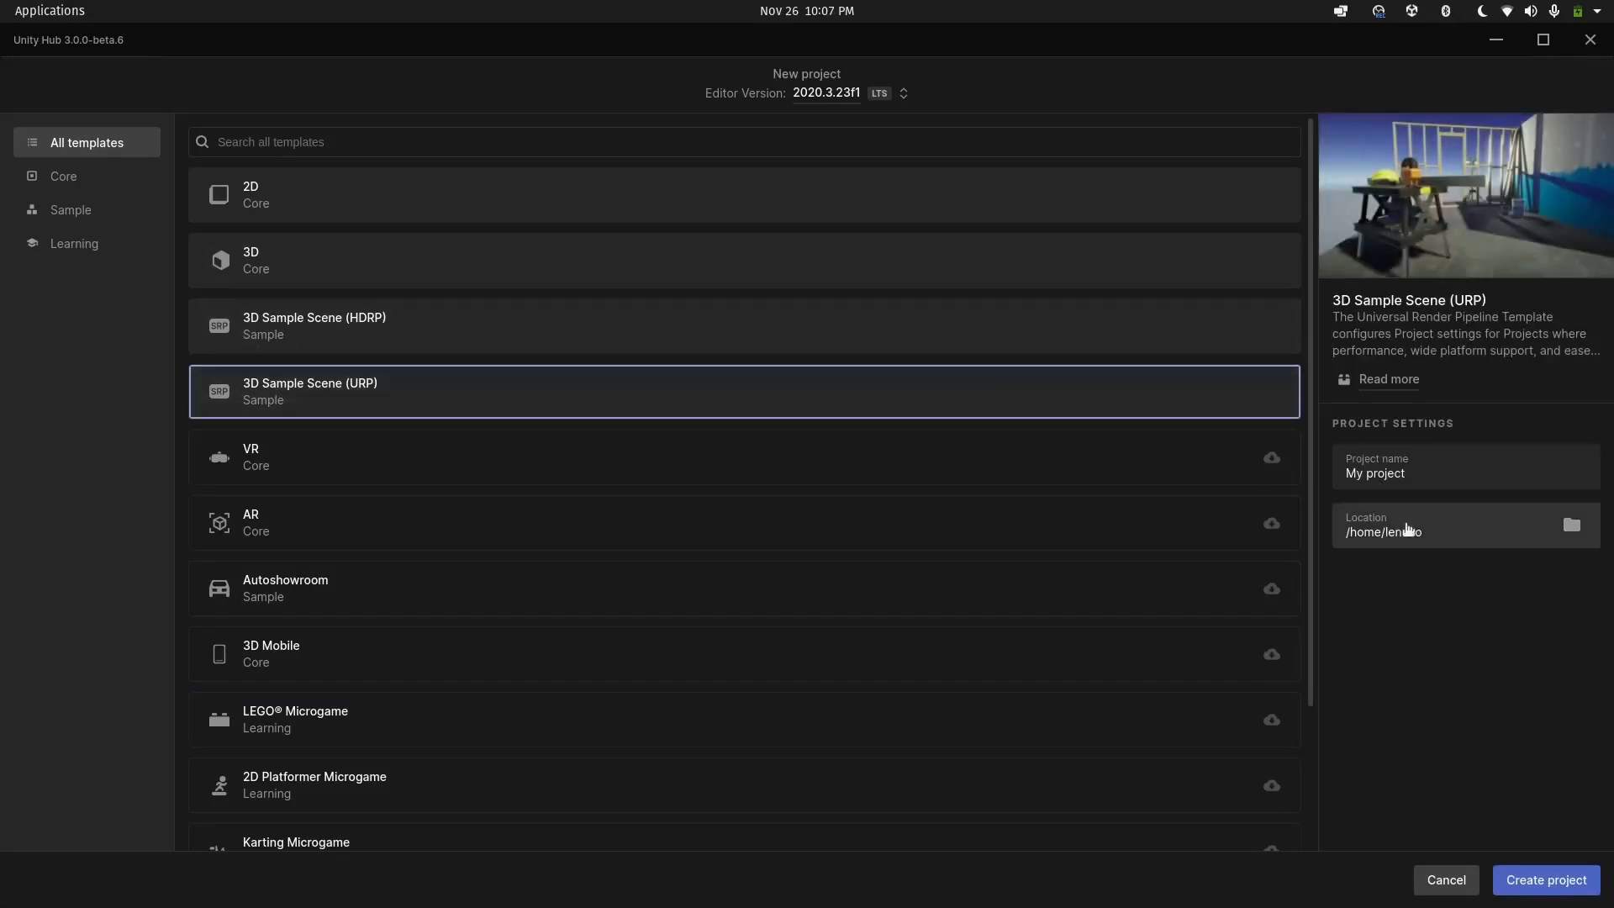
click(1417, 469)
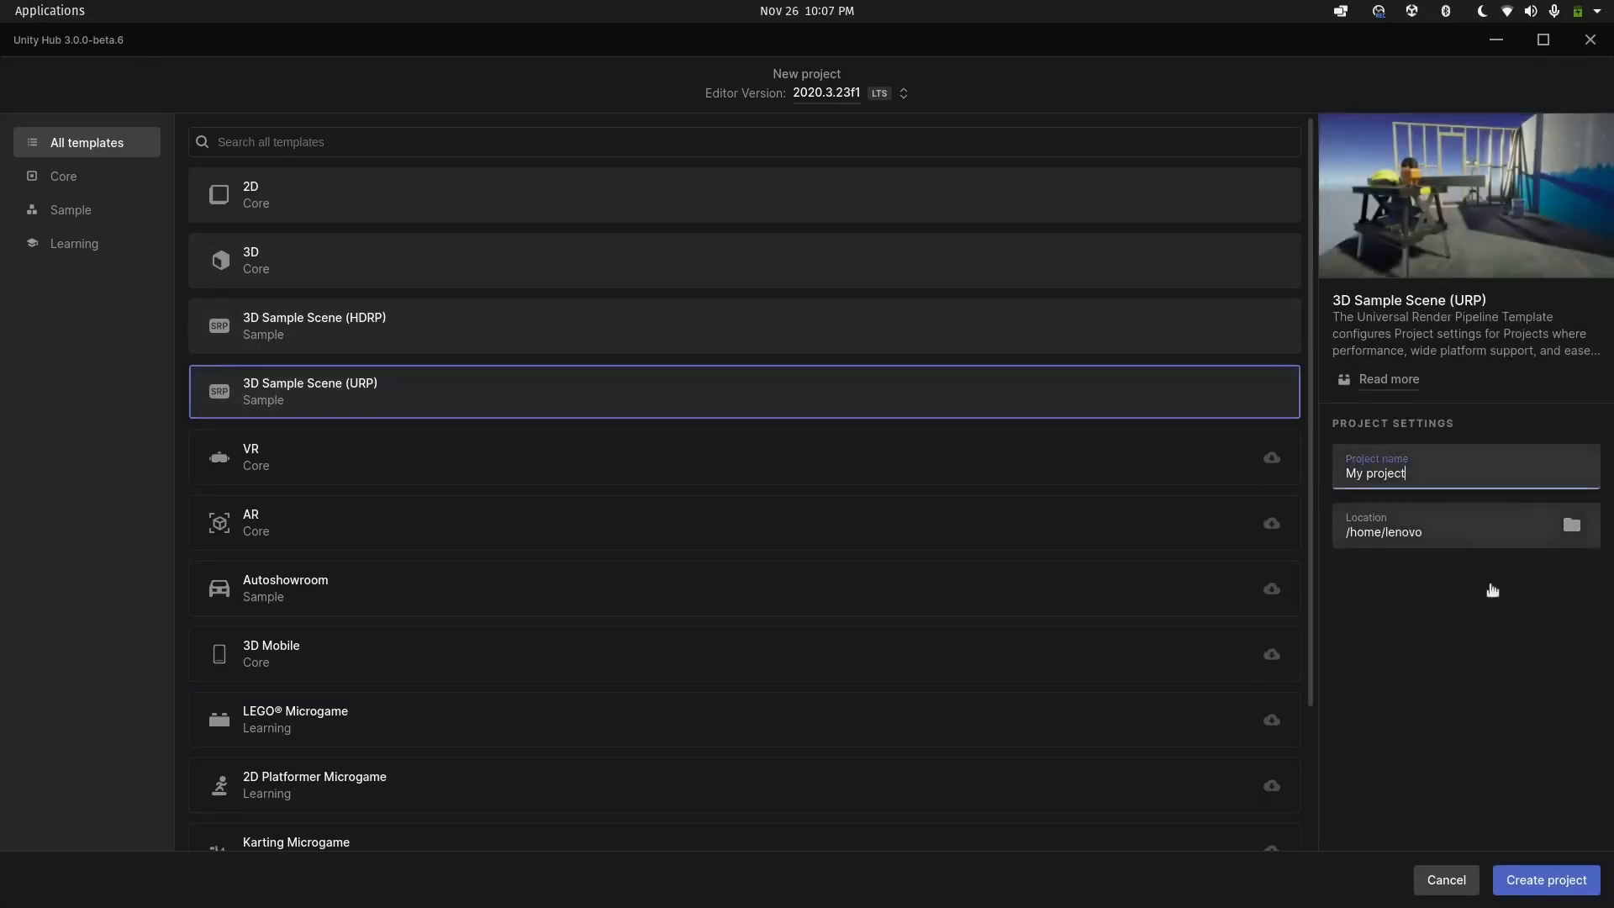
click(1534, 704)
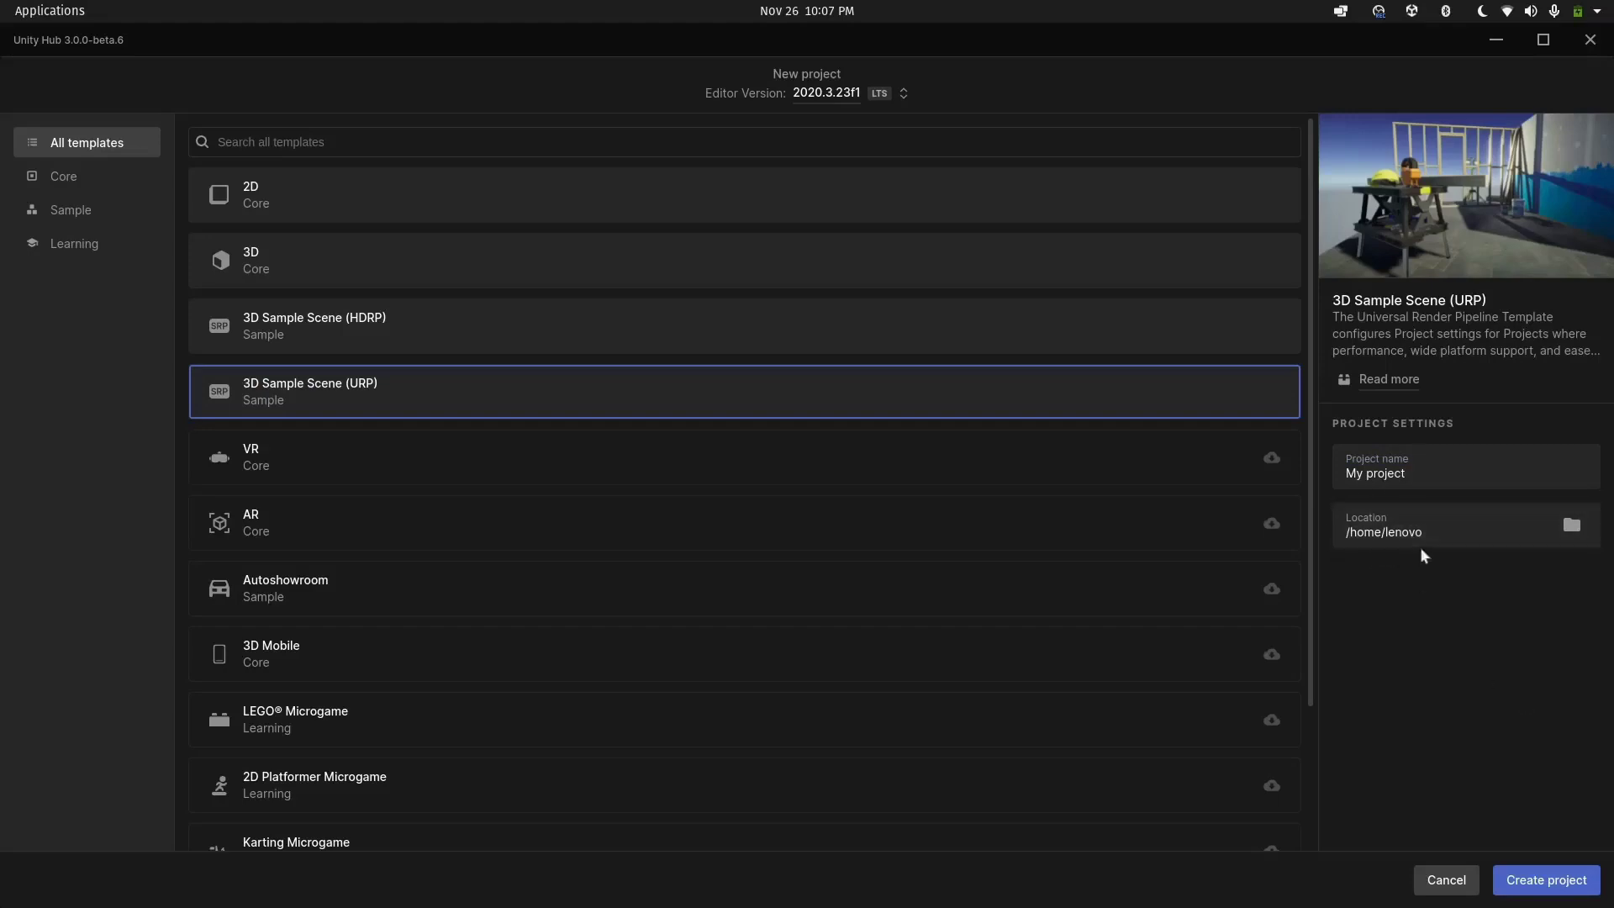
click(1531, 882)
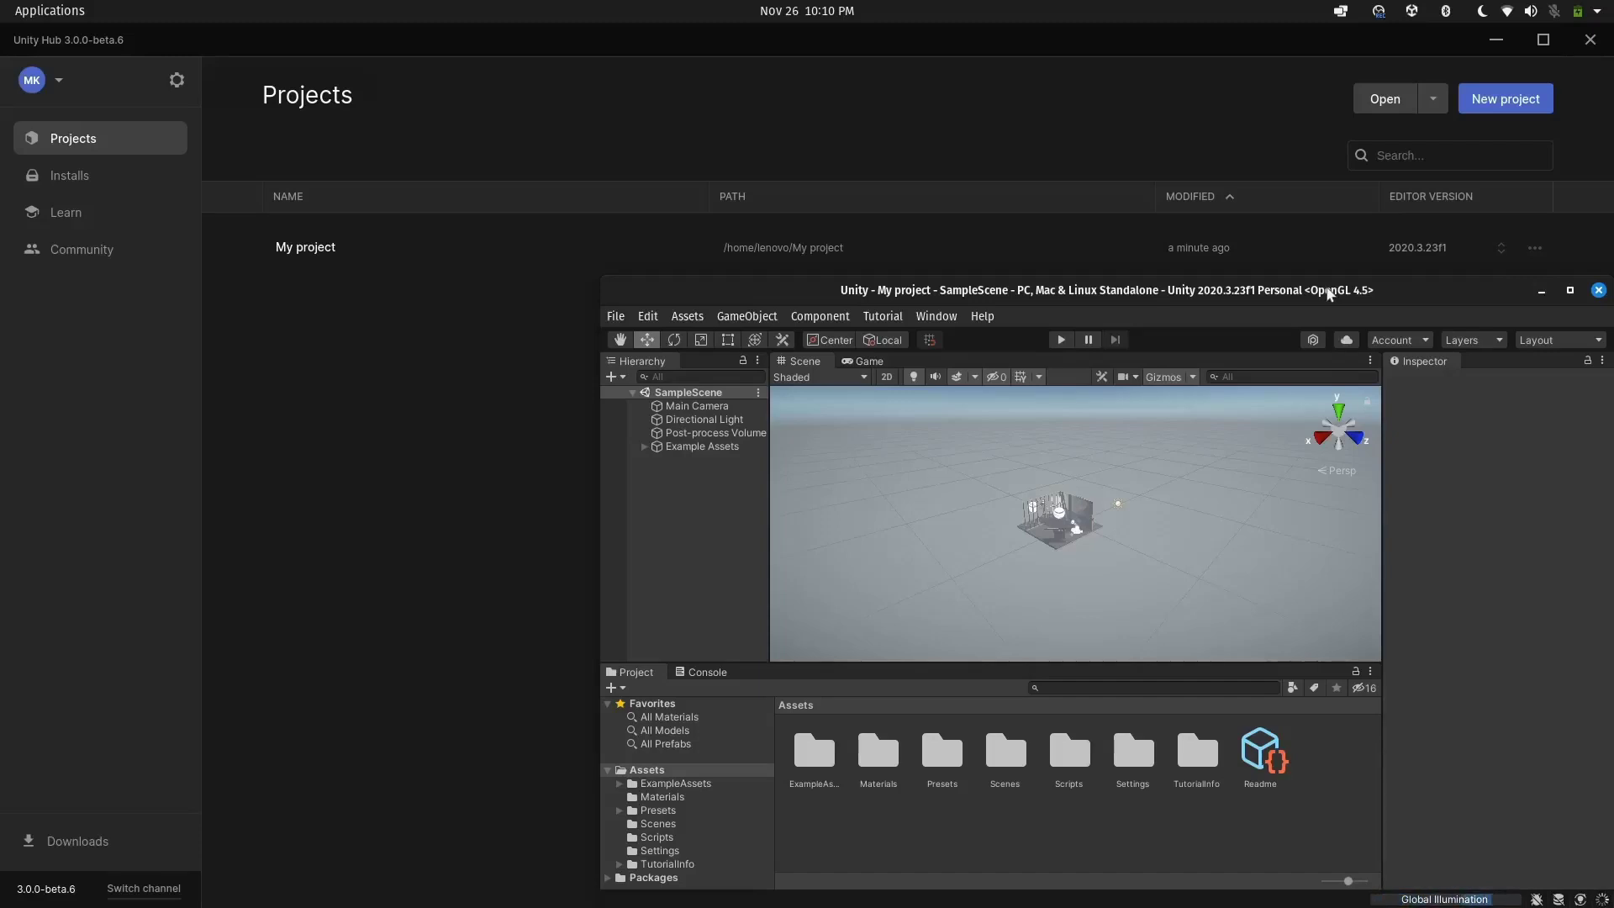
Maximize the My project editor window, then open and dismiss the Applications launcher
key(XF86AudioMicMute)
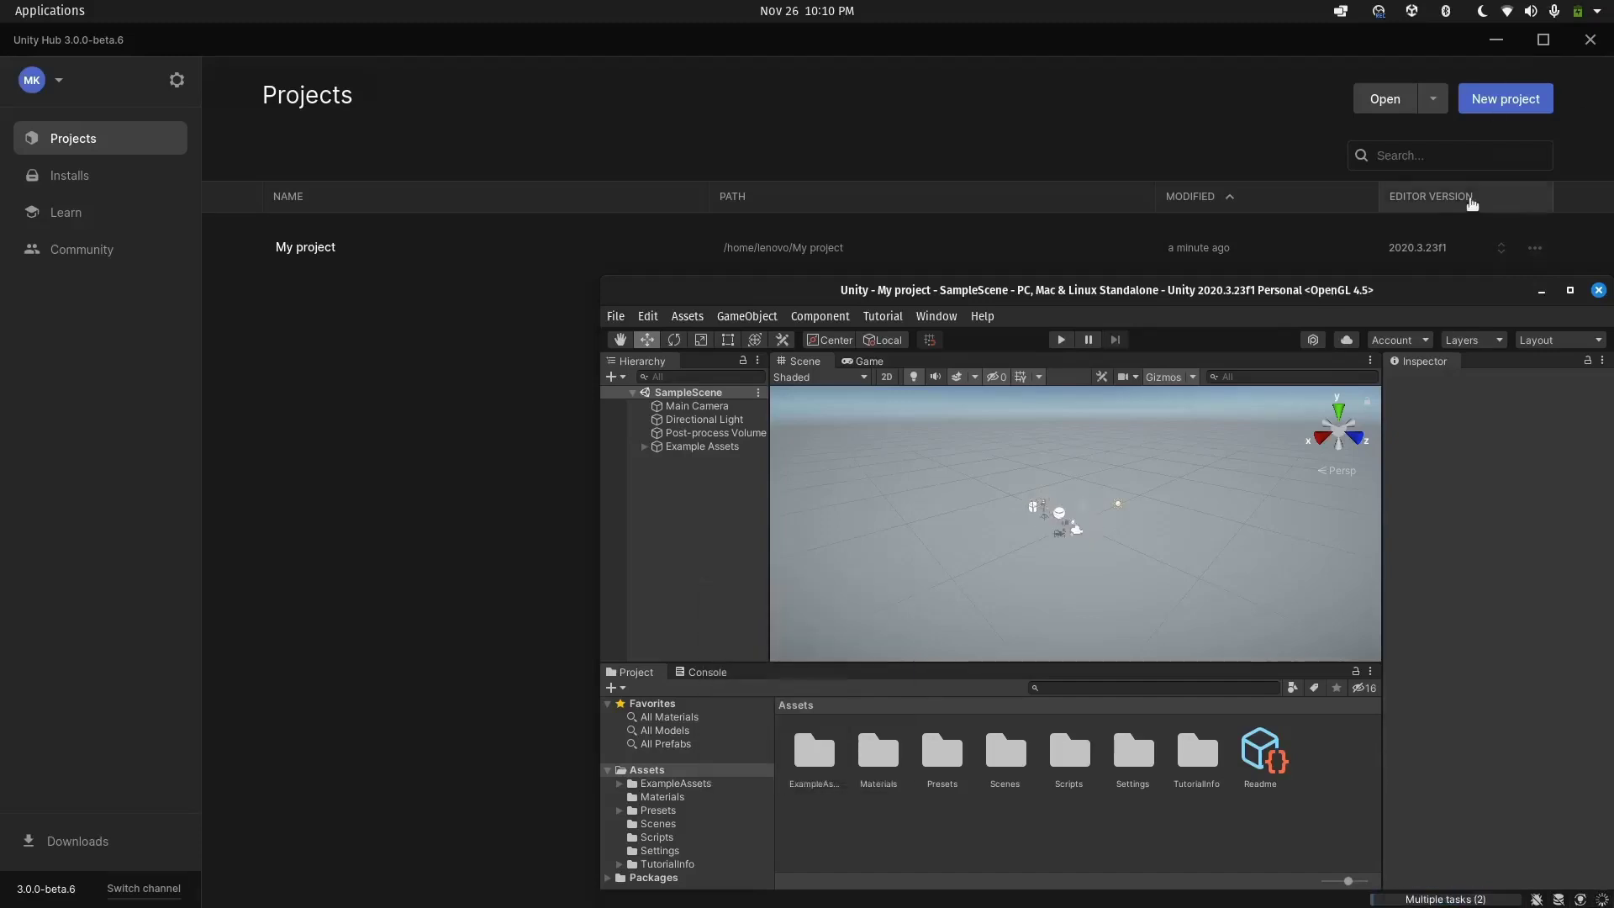
click(1569, 290)
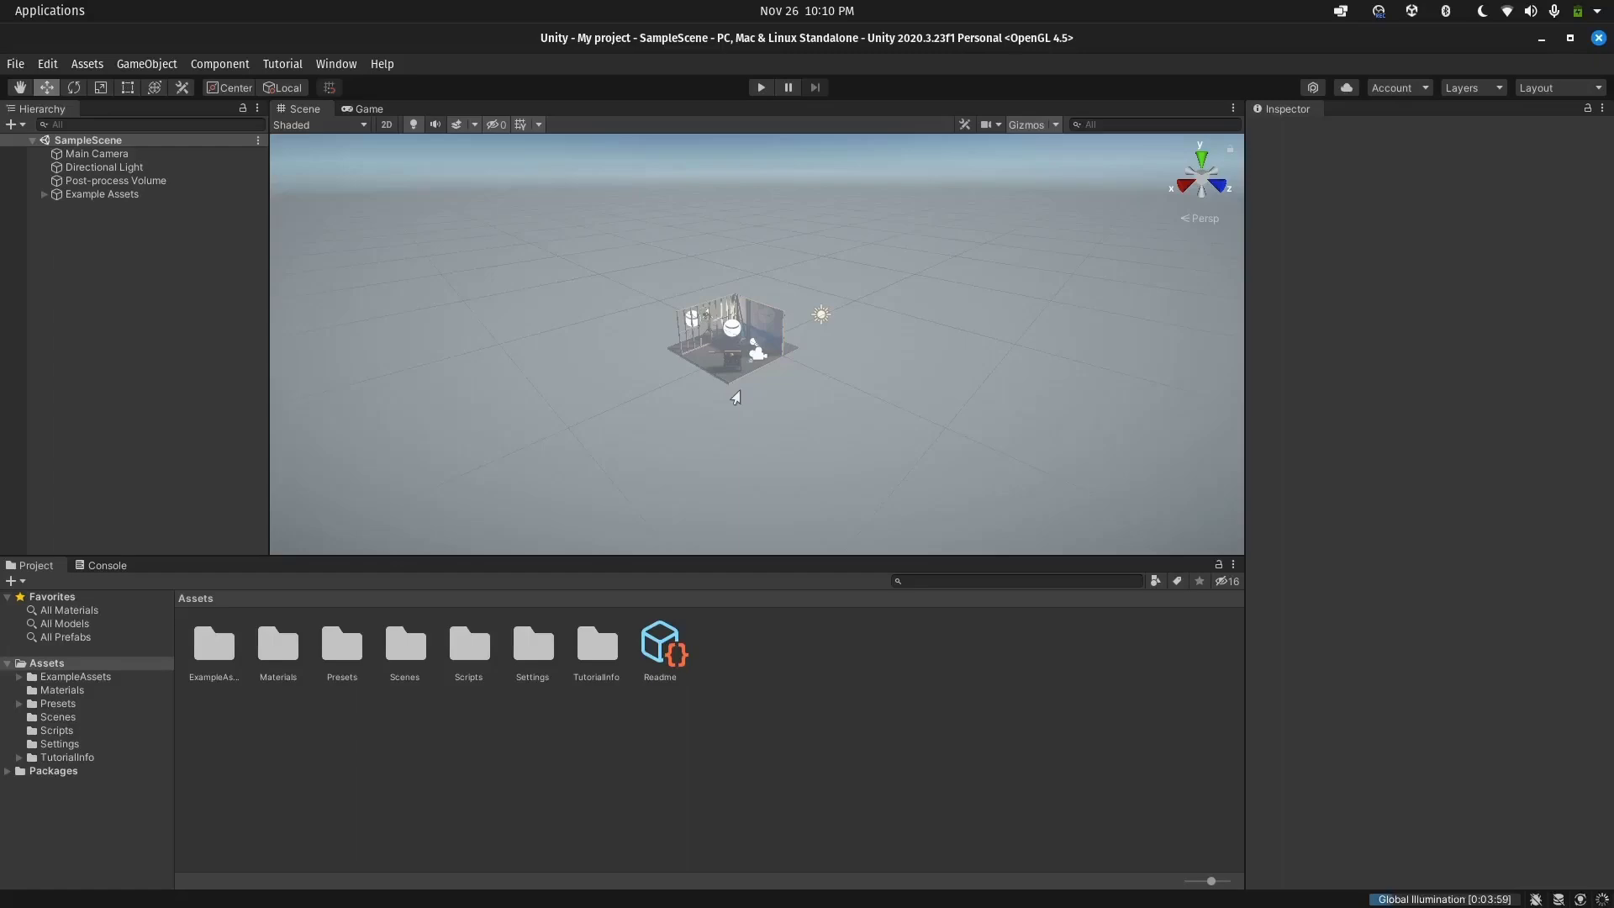
key(super+a)
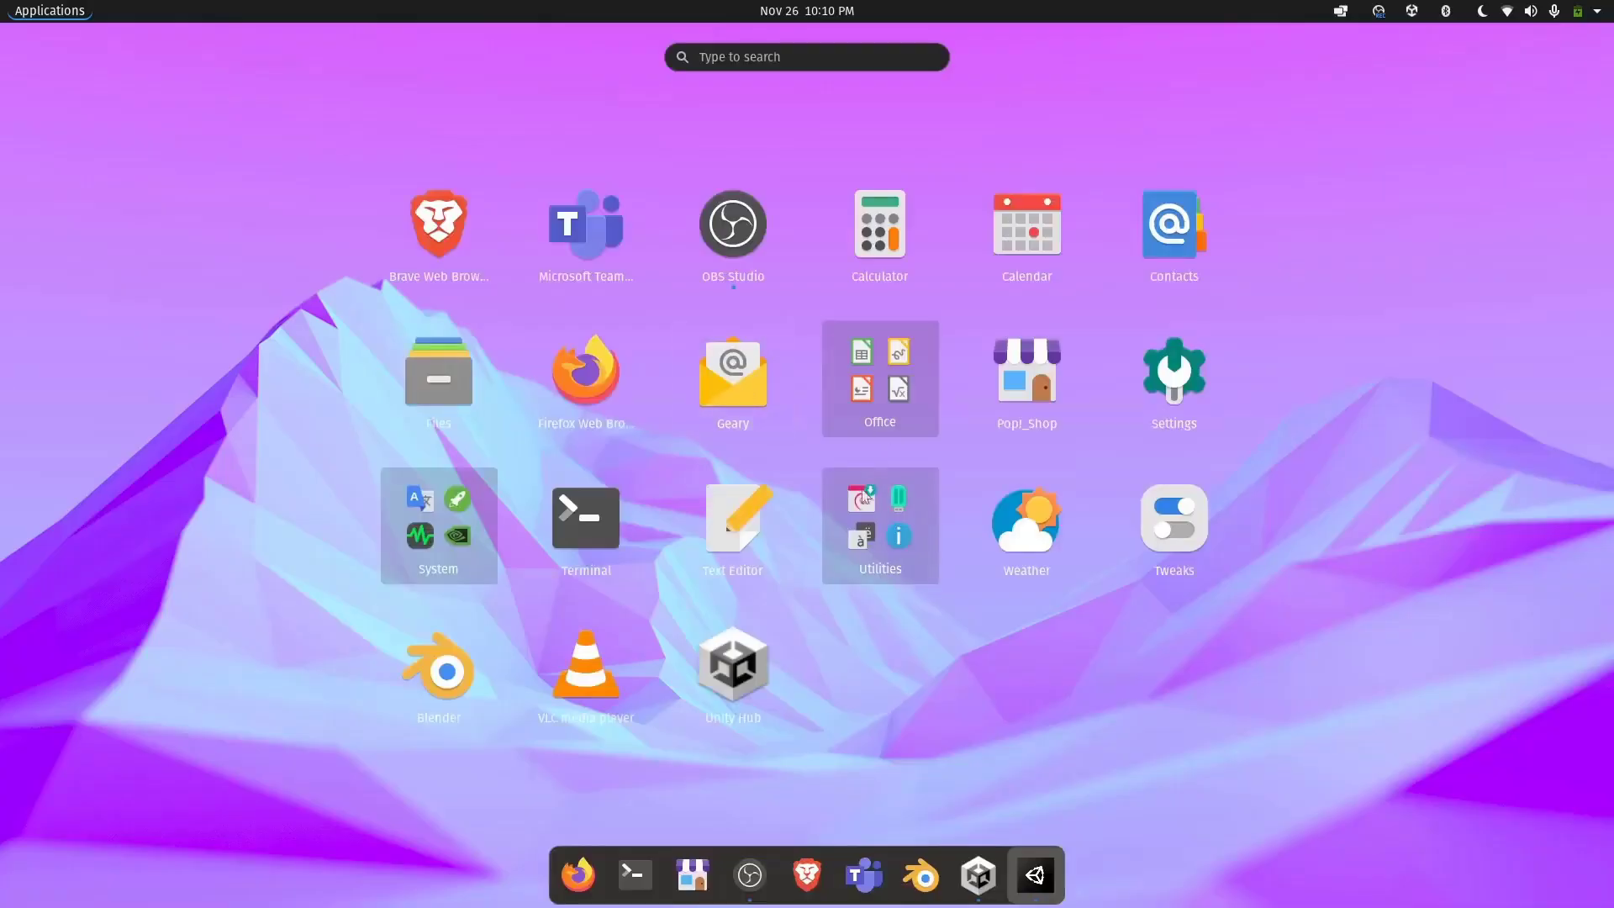
key(Escape)
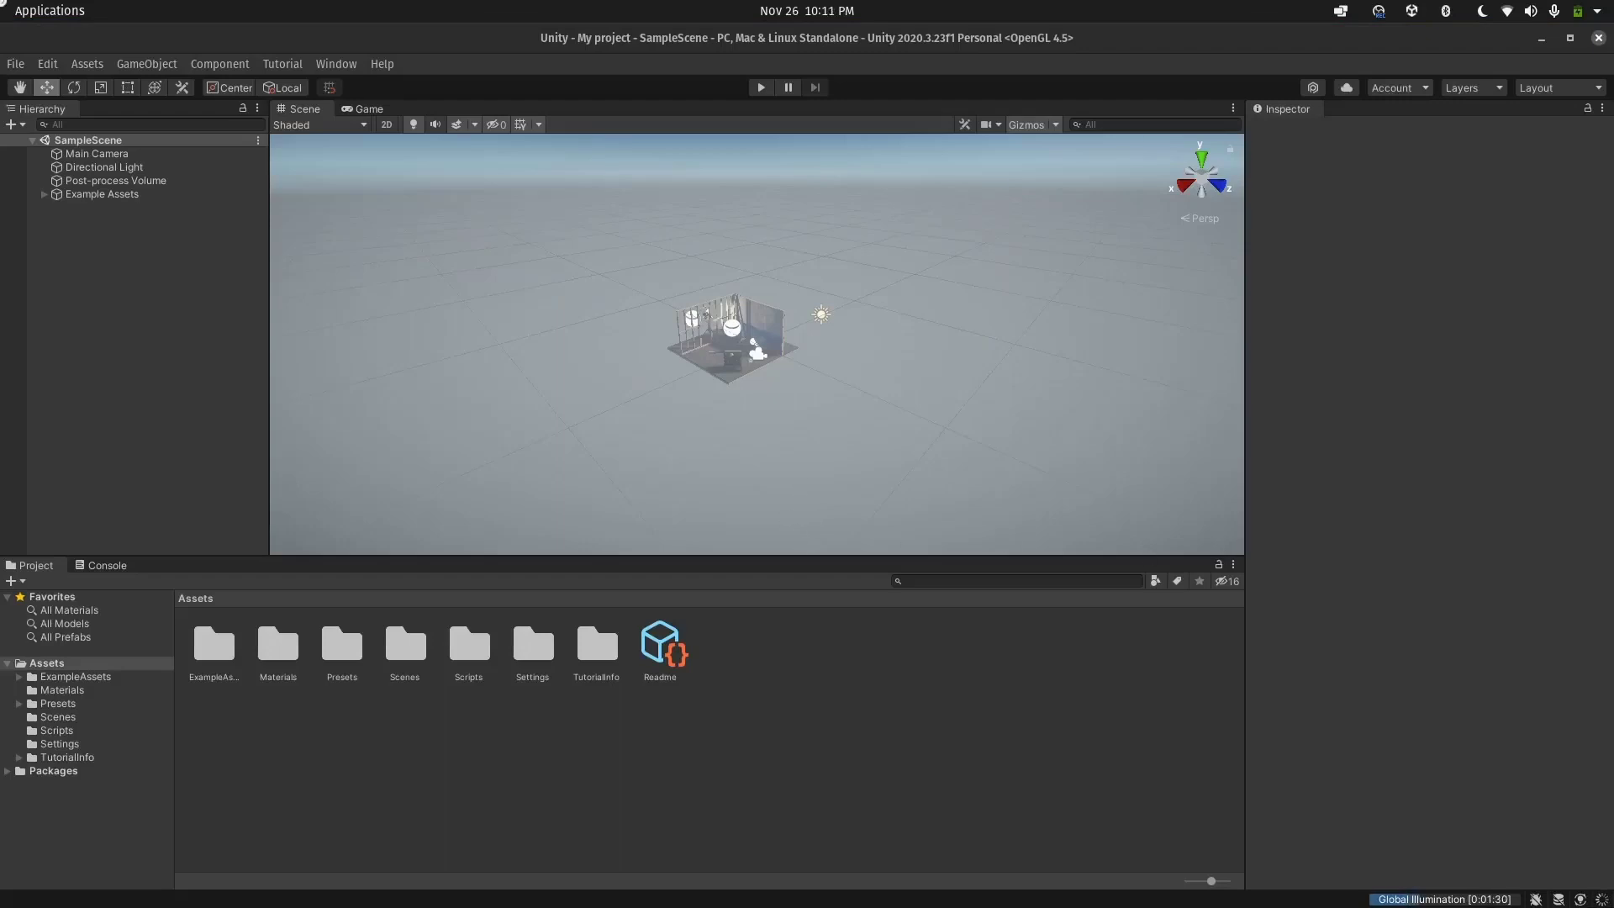
Choose the Pop cursor theme in GNOME Tweaks' Appearance settings and close Tweaks
mouse_move(2, 2)
mouse_move(886, 592)
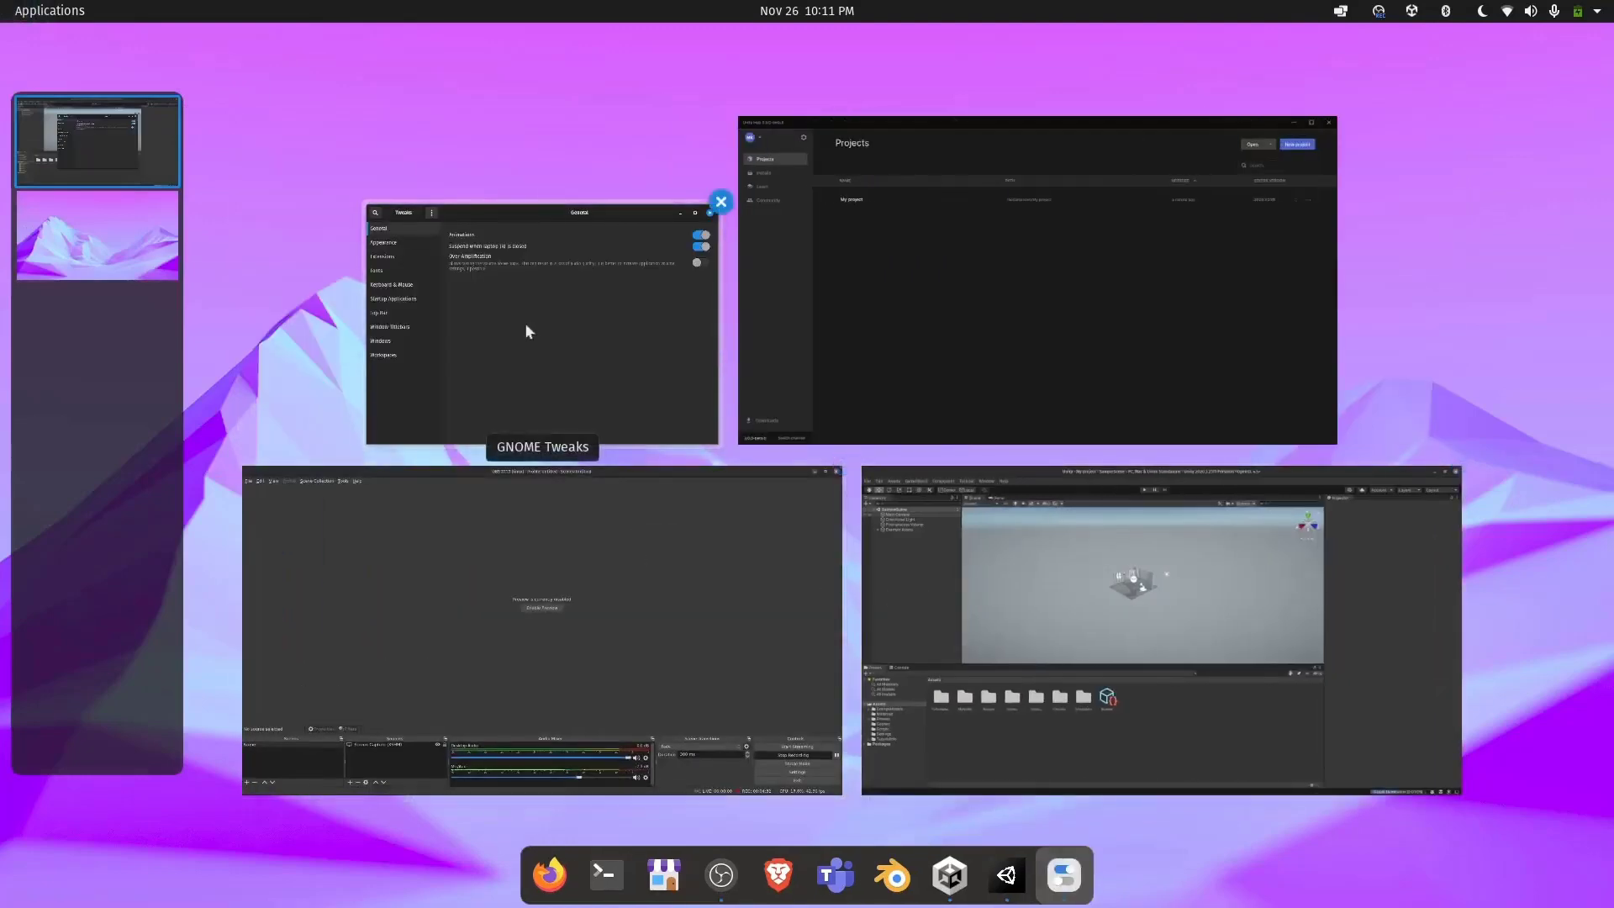
click(526, 330)
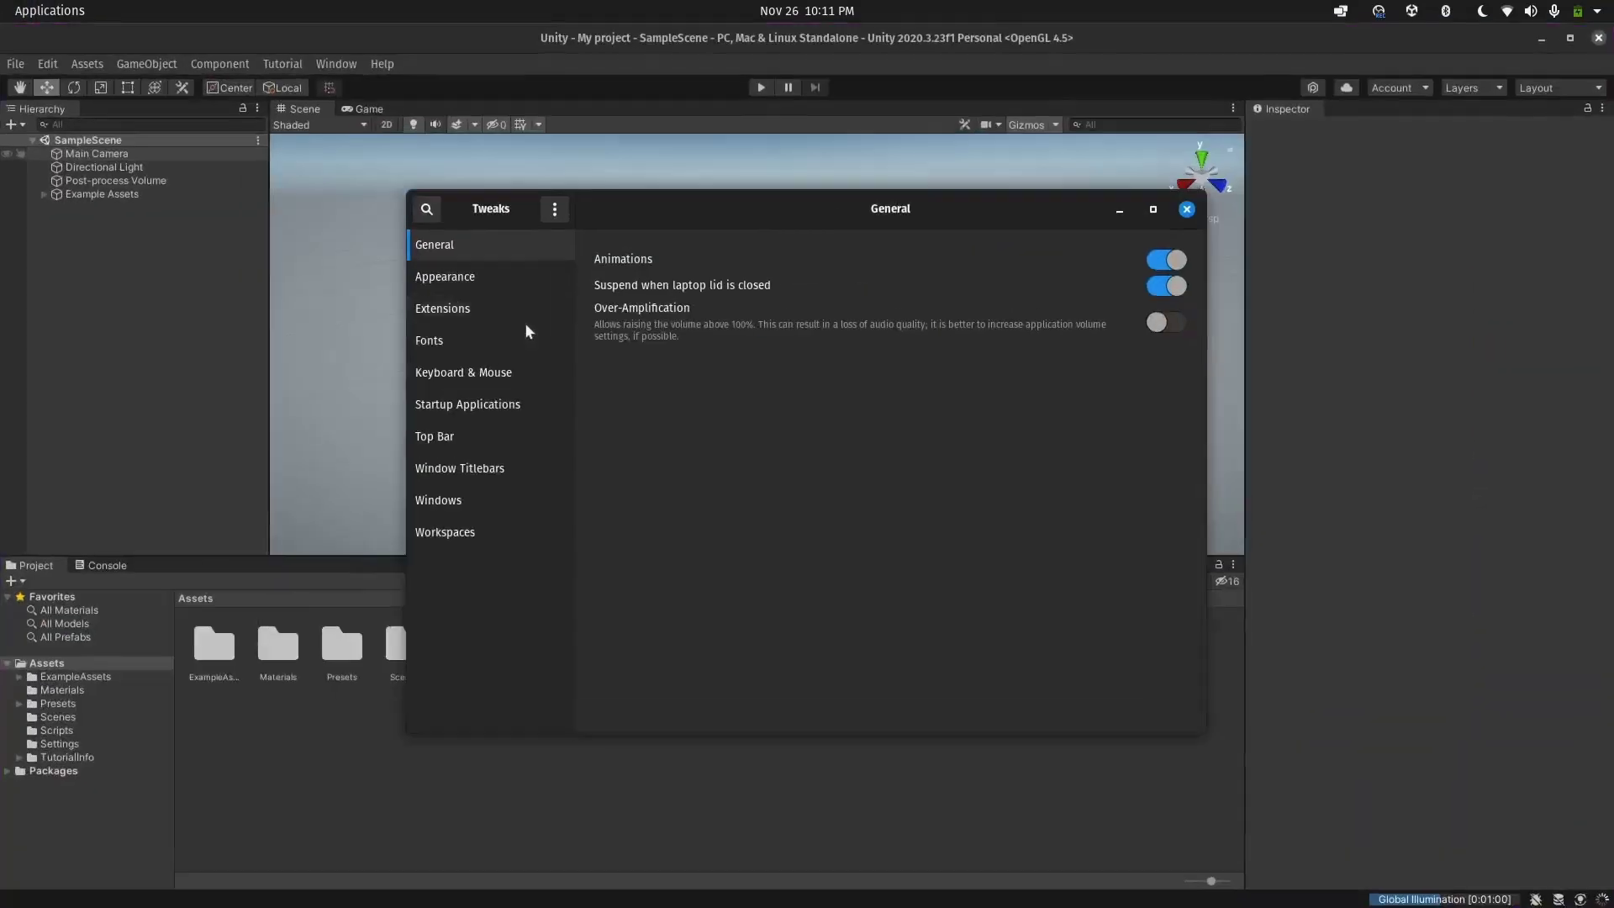
click(465, 284)
click(457, 314)
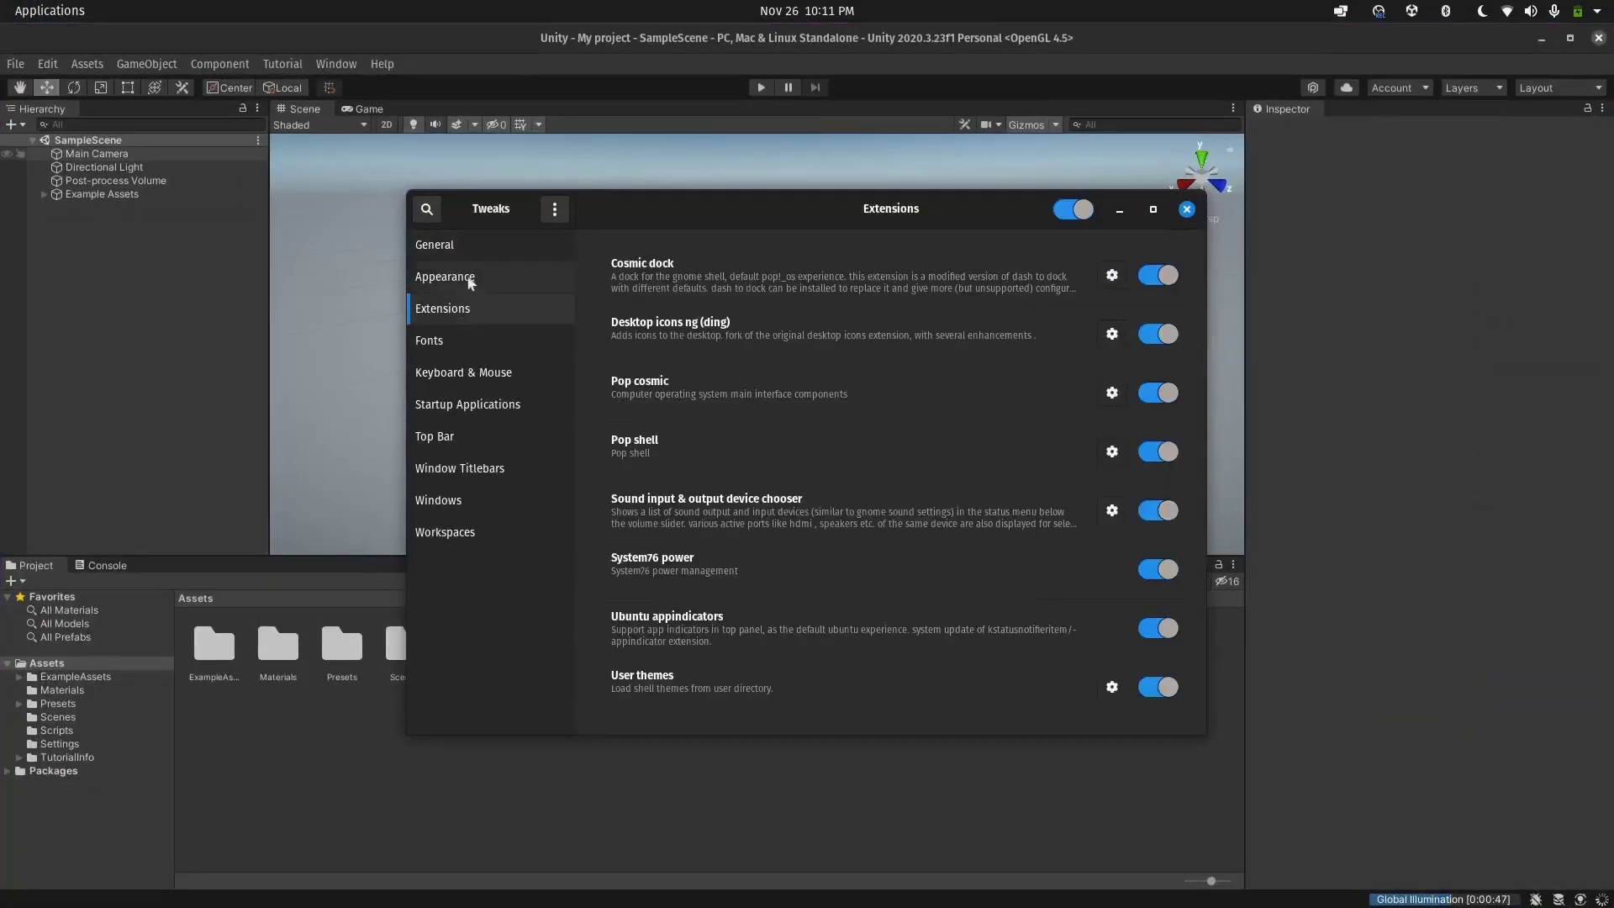
click(471, 282)
click(1083, 328)
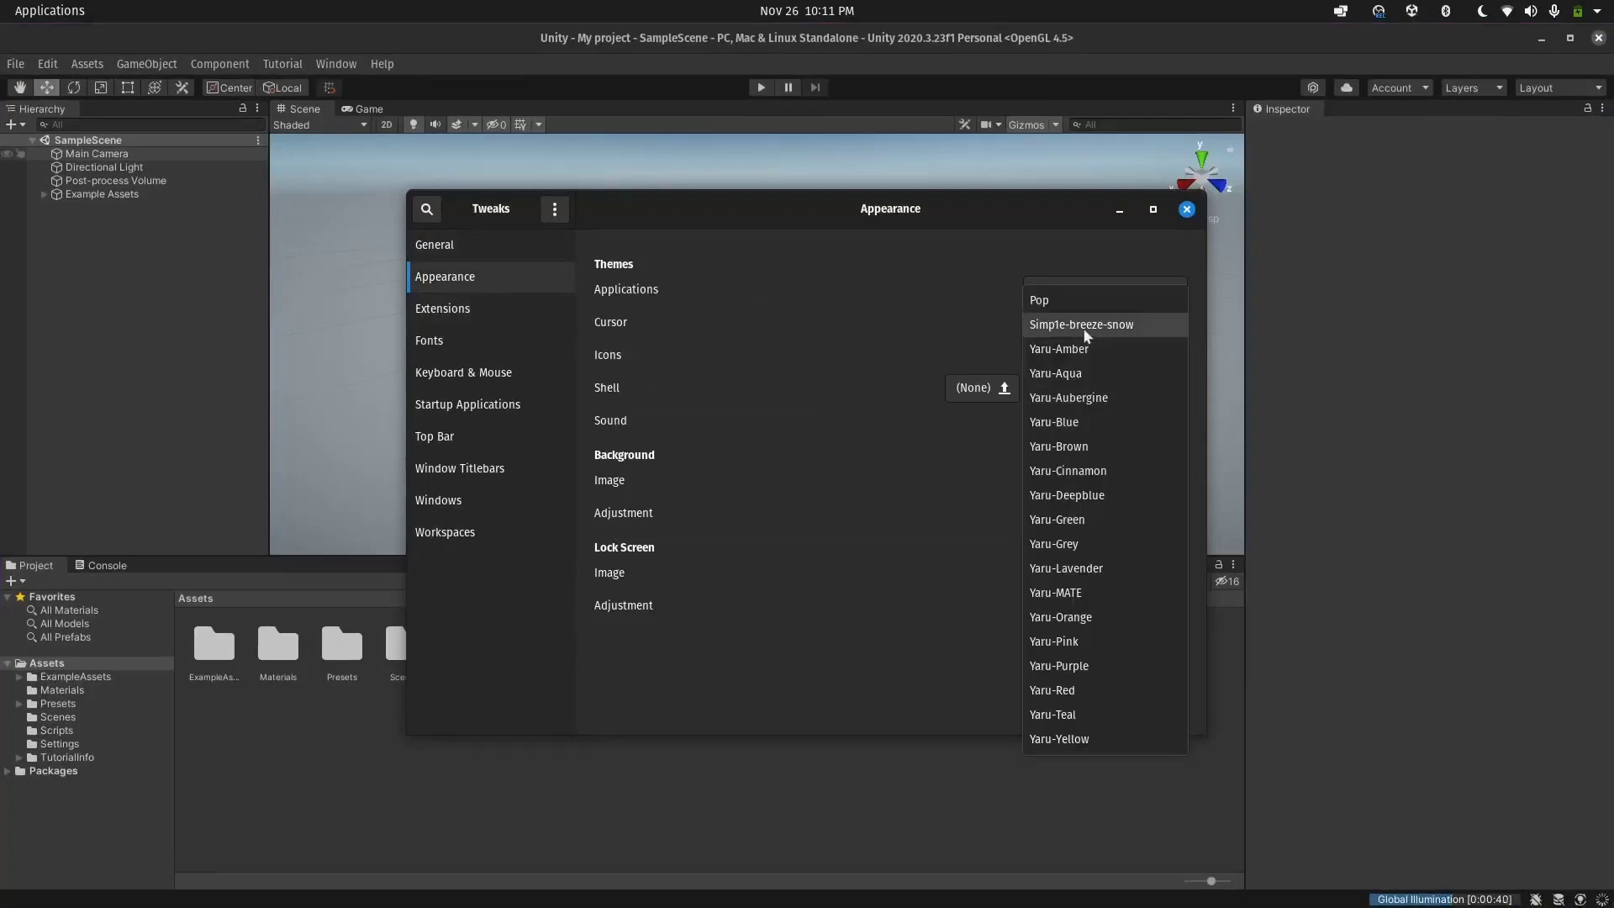
click(1042, 300)
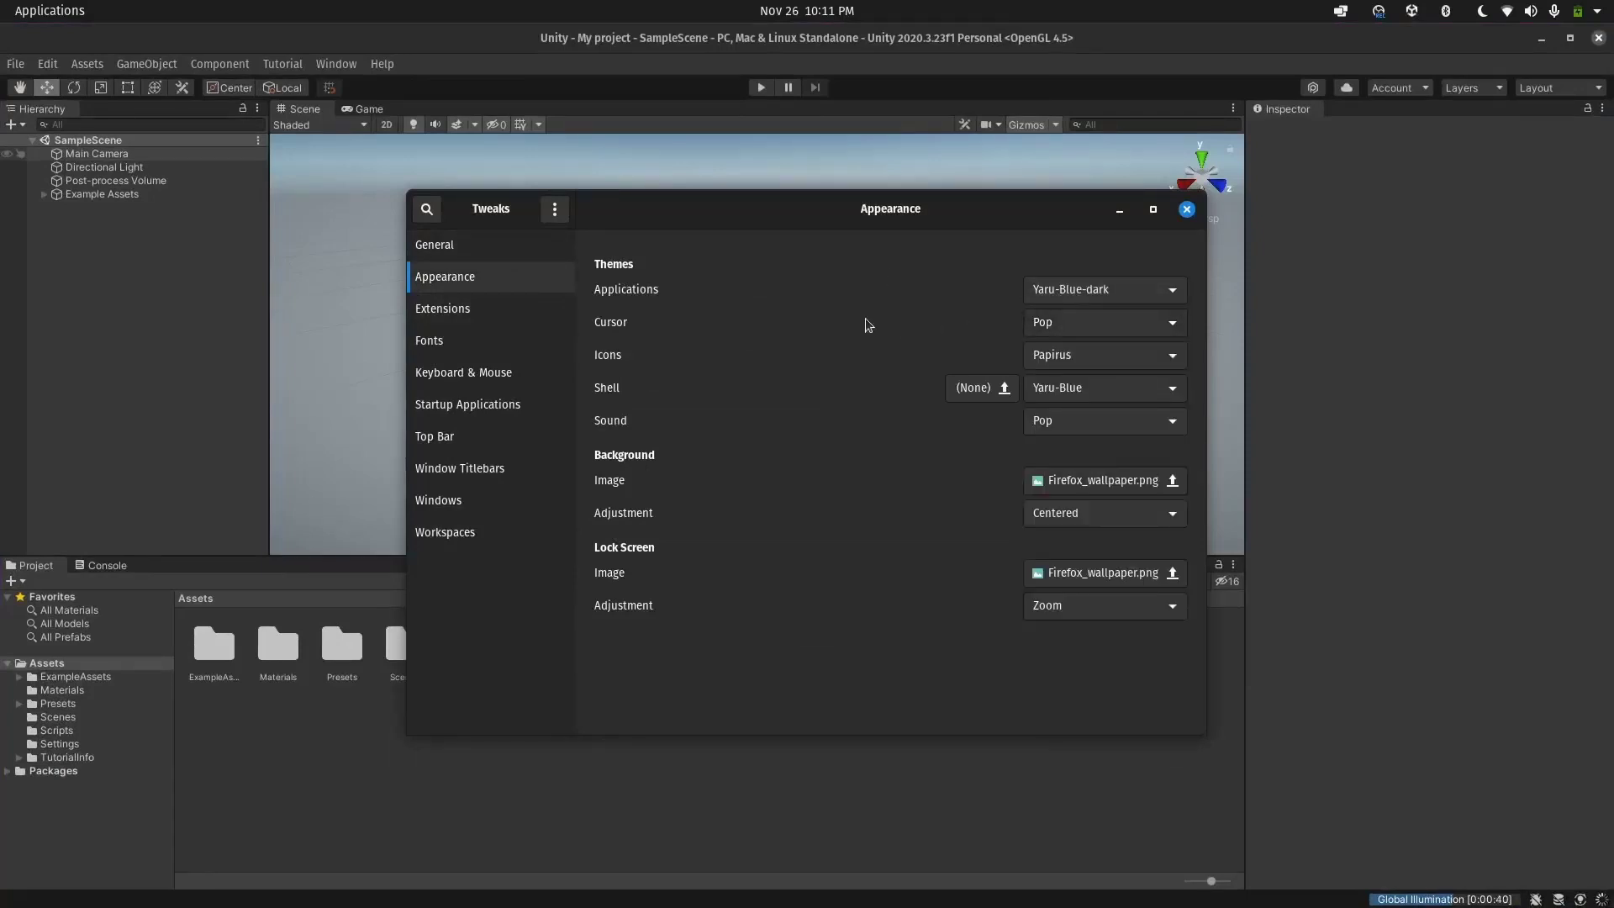
click(1186, 209)
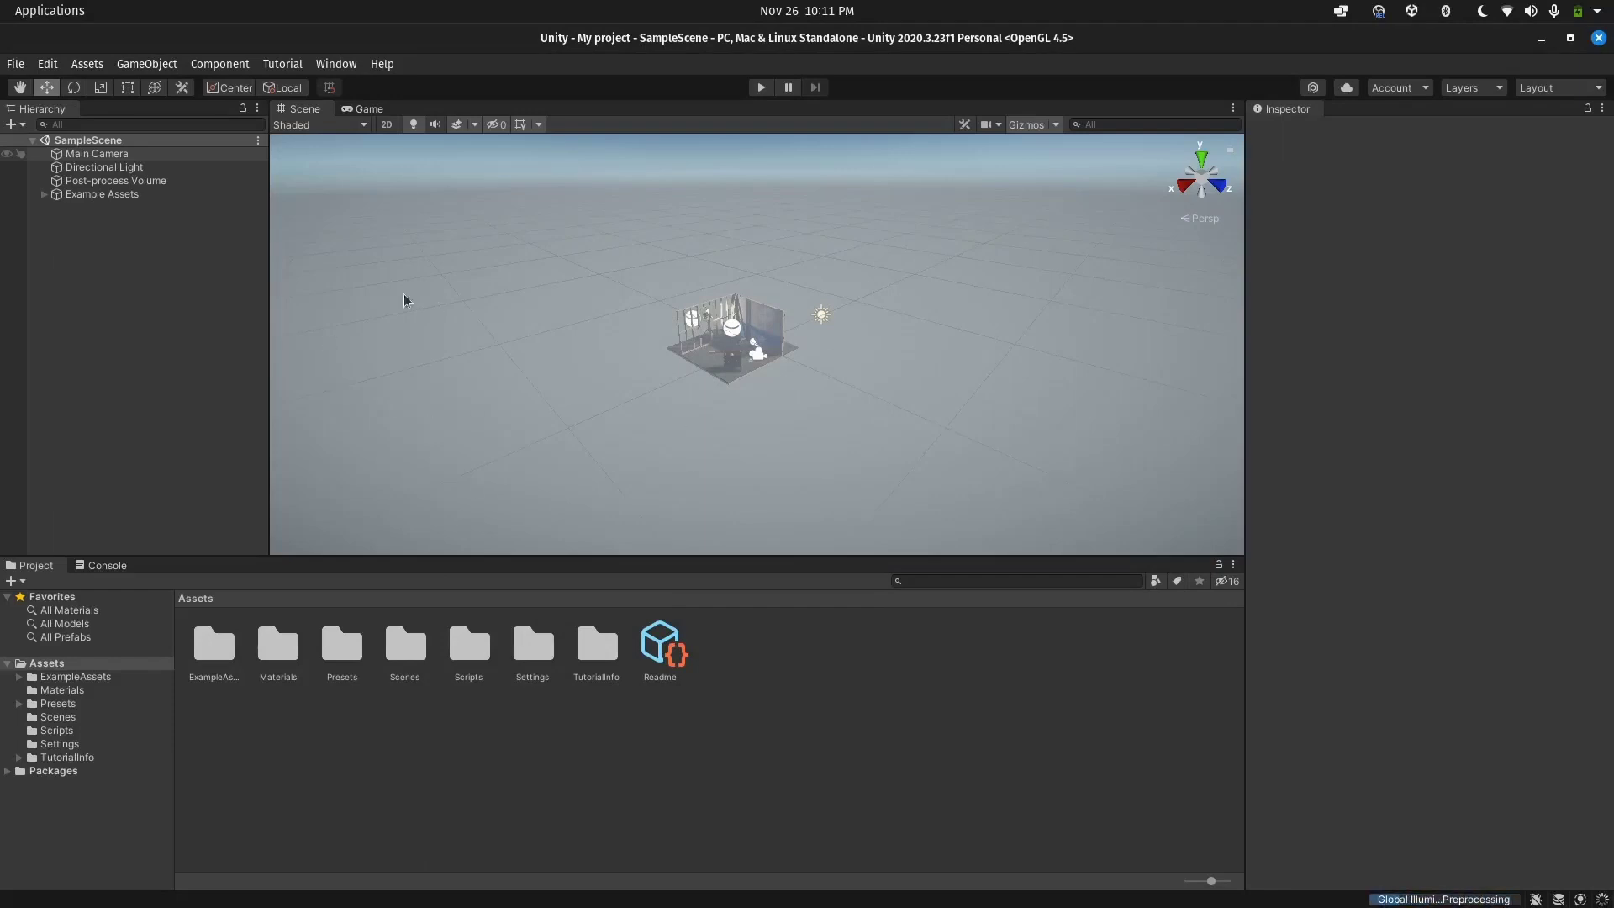
Select Example Assets in the Hierarchy to show its Transform in the Inspector
click(101, 194)
click(660, 647)
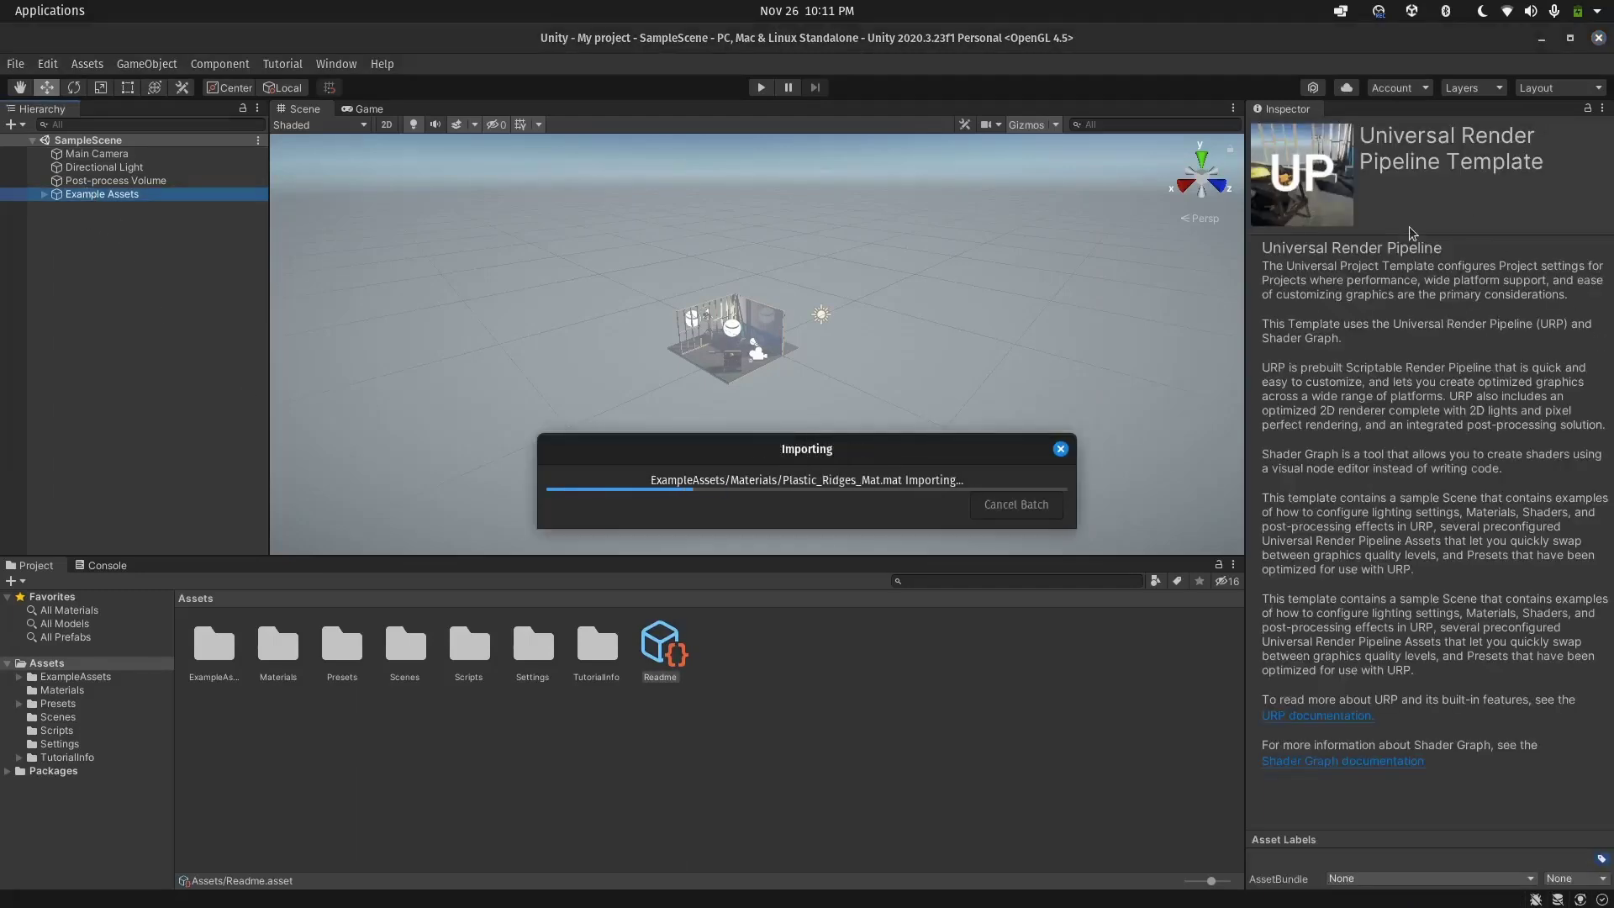